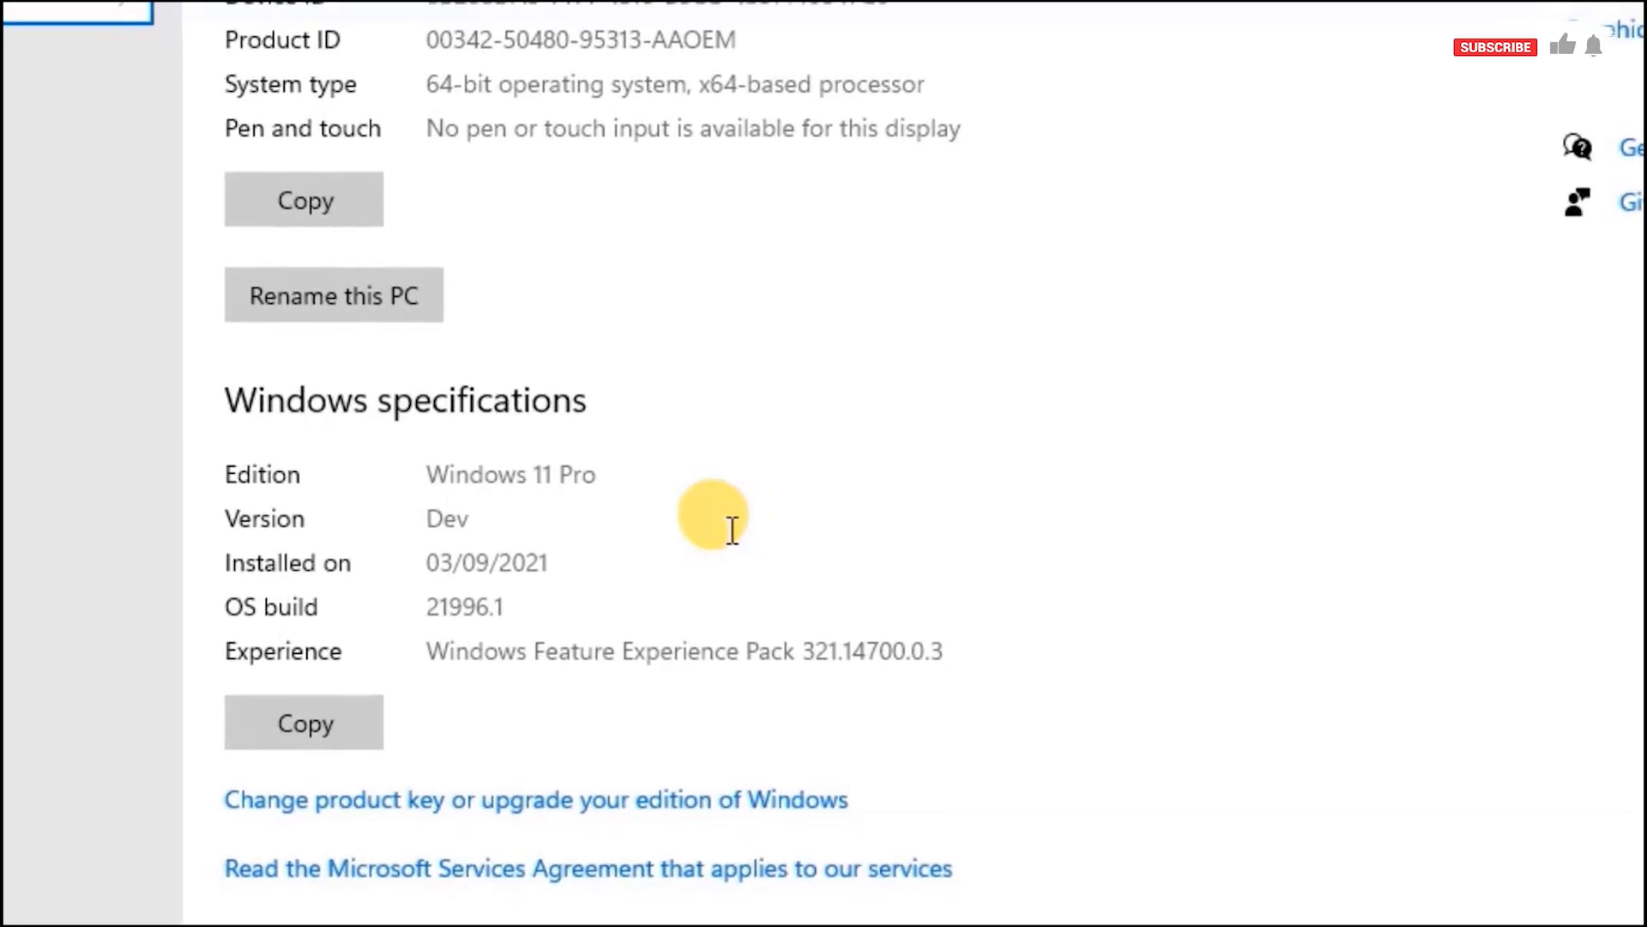
# - Highlight the 'Windows 11 Pro' edition text on the About page, build 21996.1
pyautogui.moveTo(619, 473); pyautogui.dragTo(464, 474)
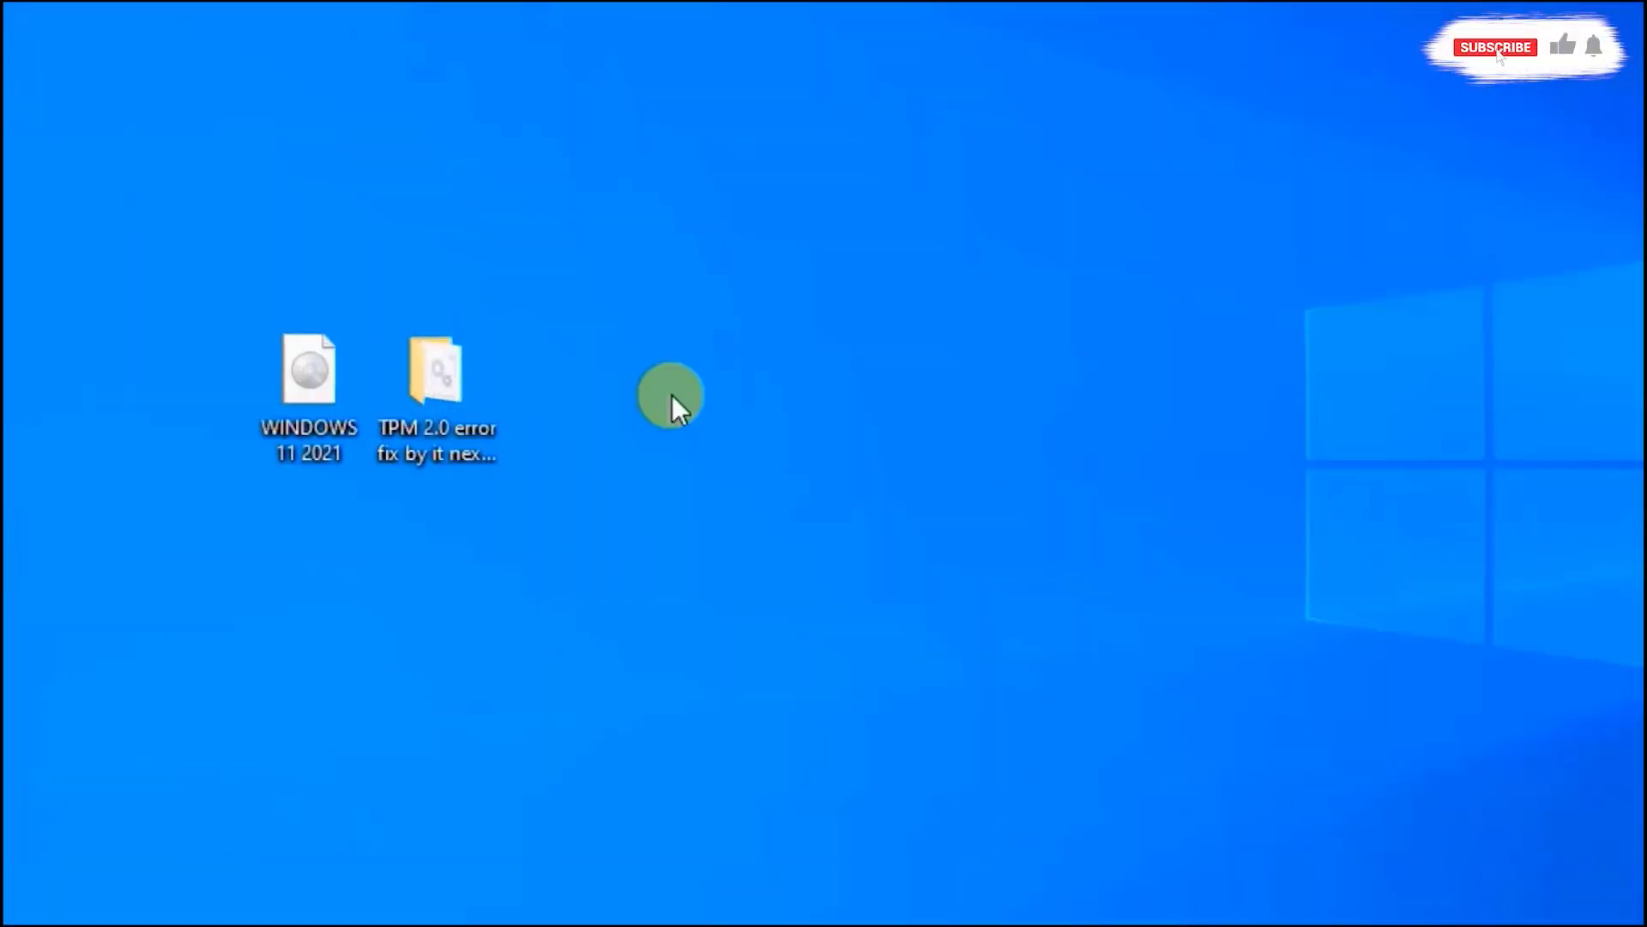
pyautogui.moveTo(580, 230)
pyautogui.mouseDown()
pyautogui.moveTo(562, 378)
pyautogui.moveTo(378, 440)
pyautogui.moveTo(279, 424)
pyautogui.mouseUp()
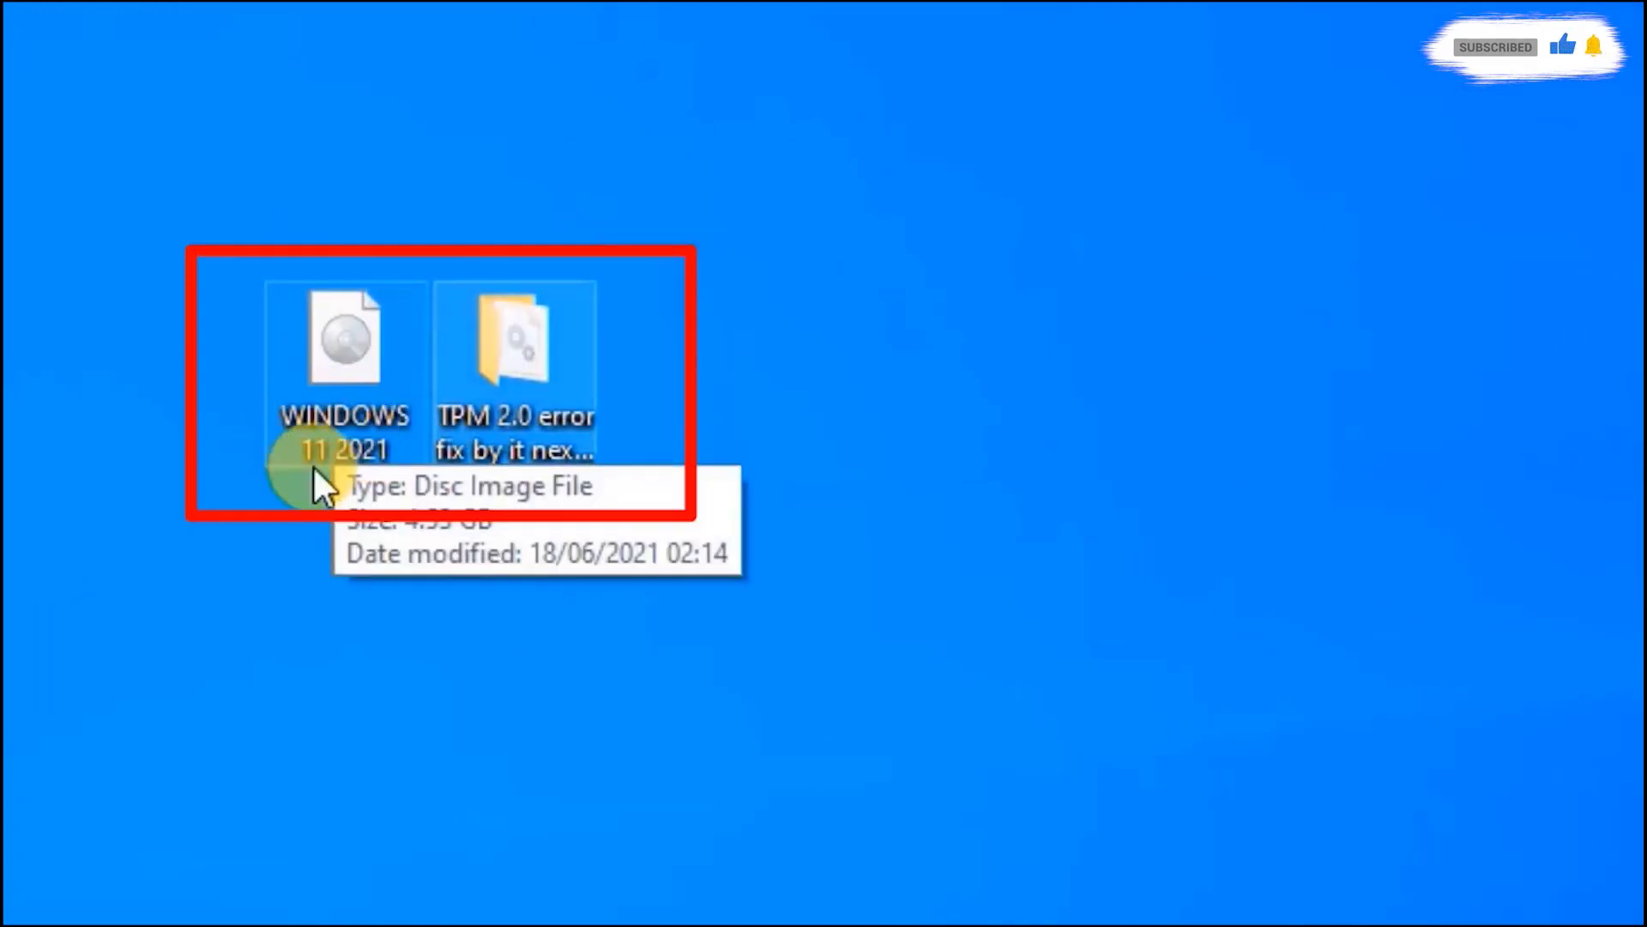
pyautogui.click(384, 640)
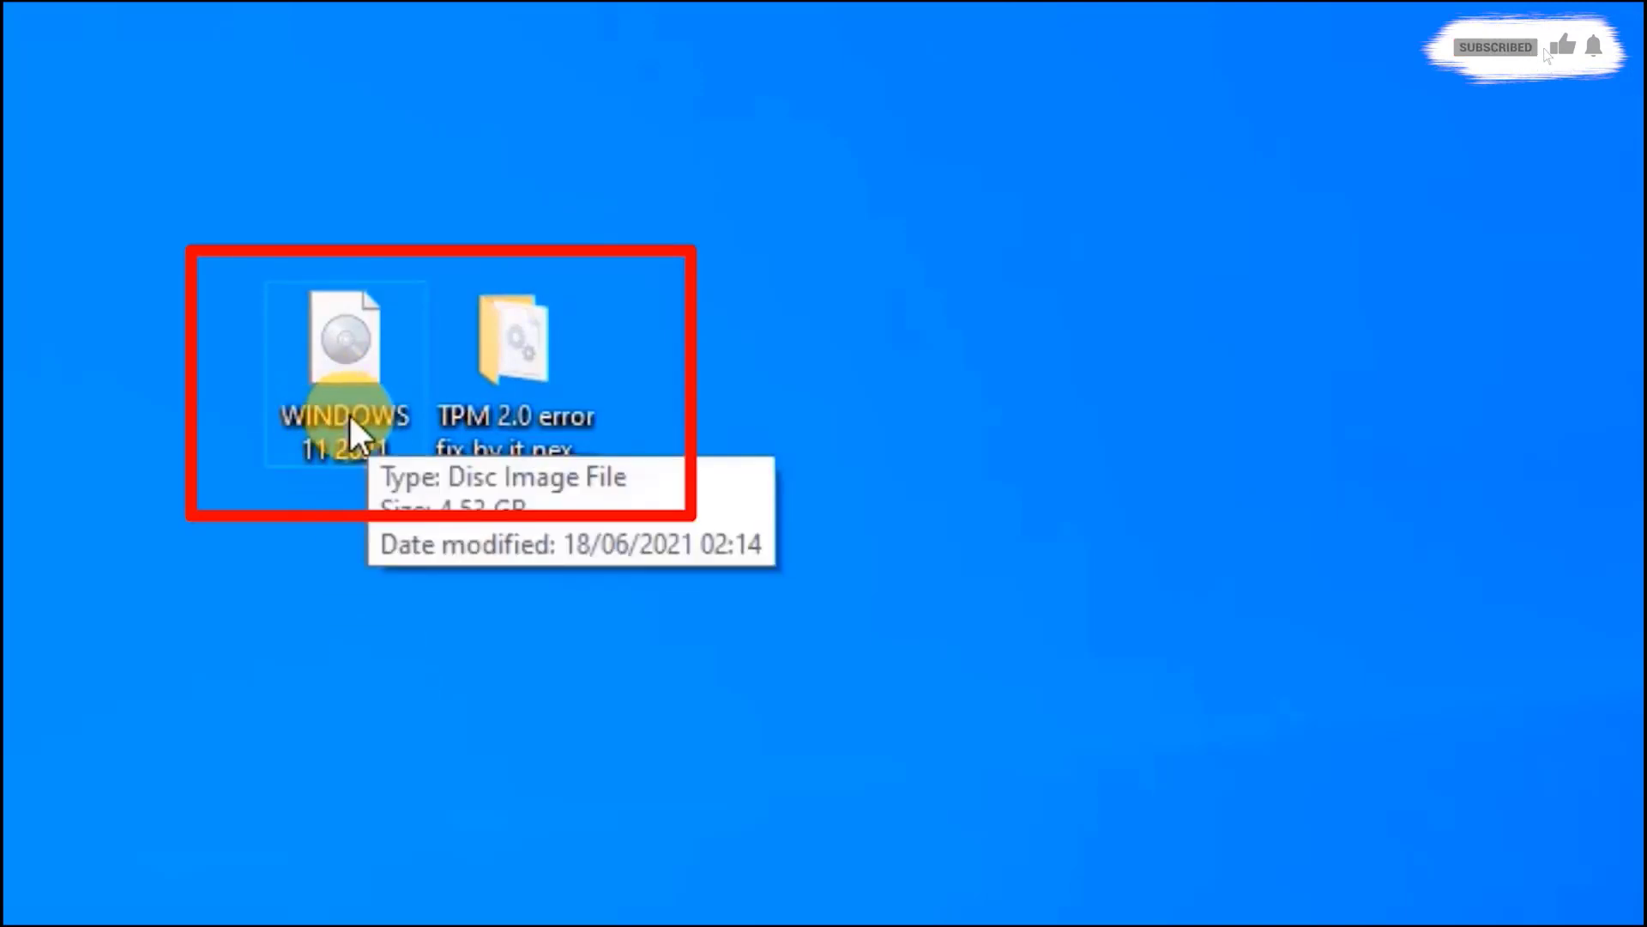
pyautogui.moveTo(349, 413); pyautogui.dragTo(307, 403)
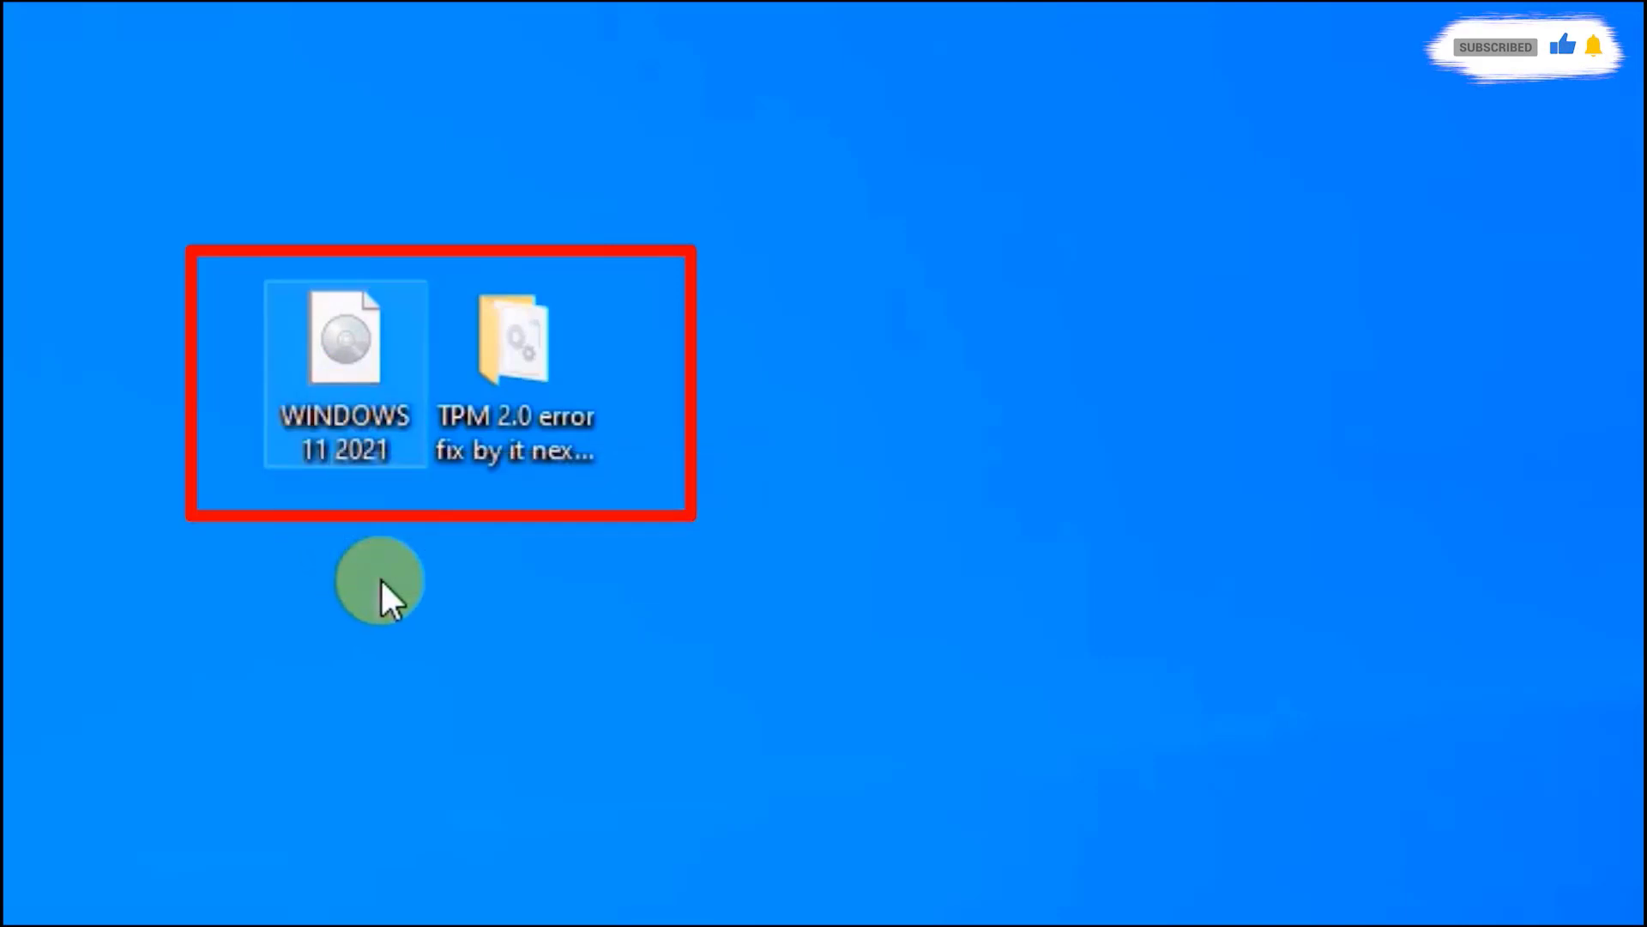
pyautogui.click(379, 578)
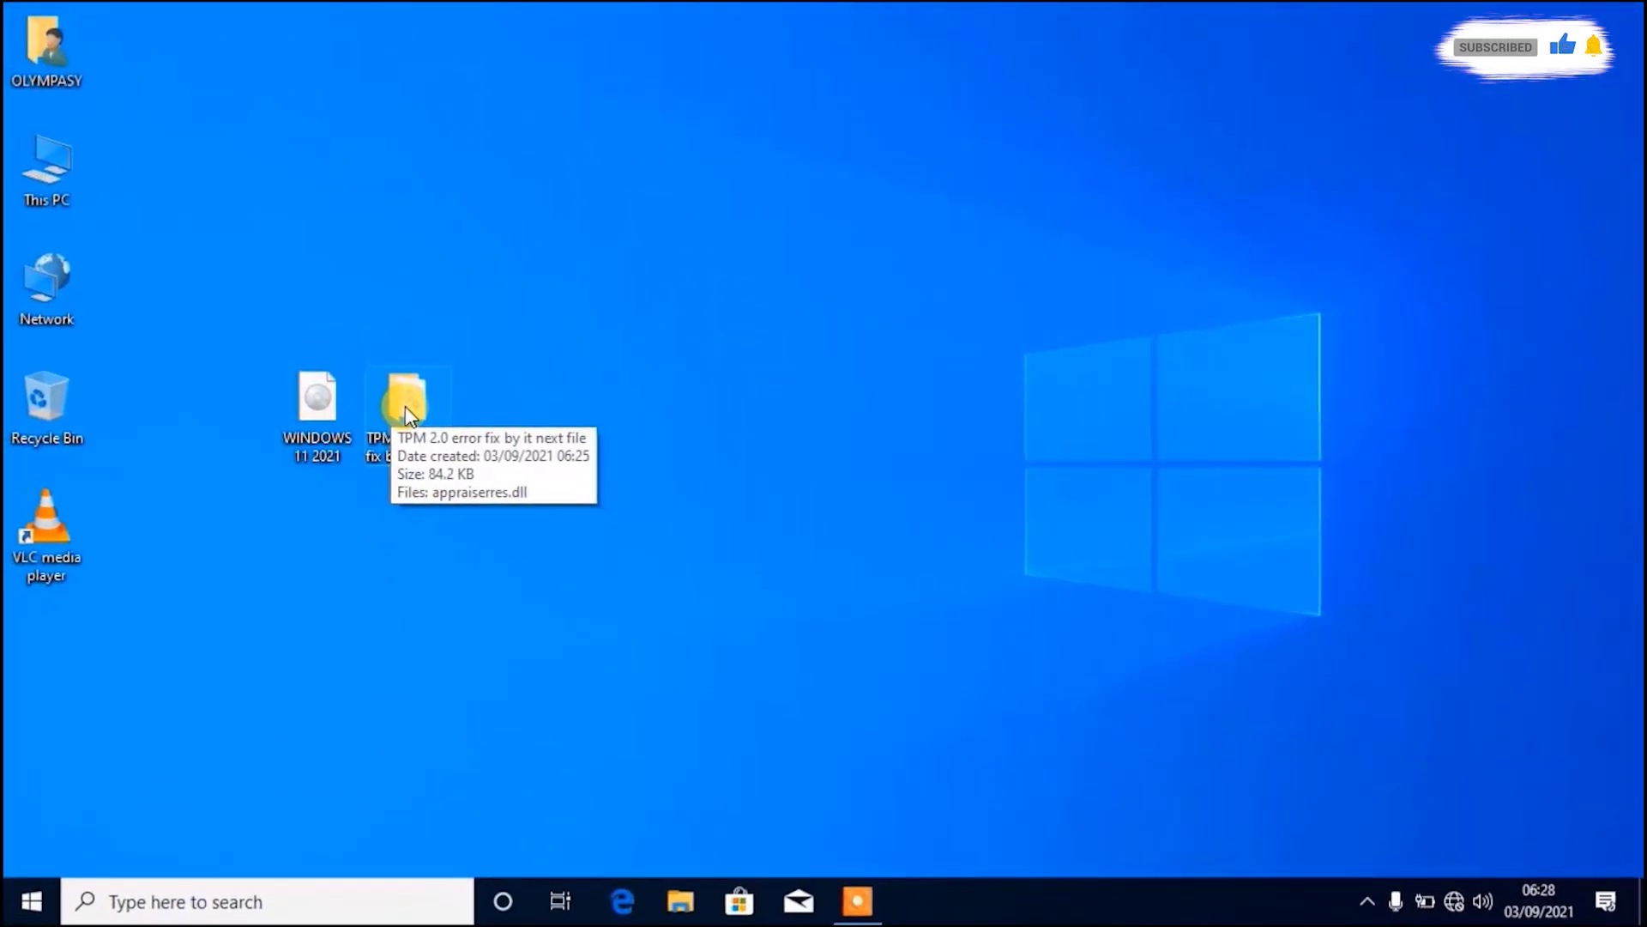
pyautogui.rightClick(61, 154)
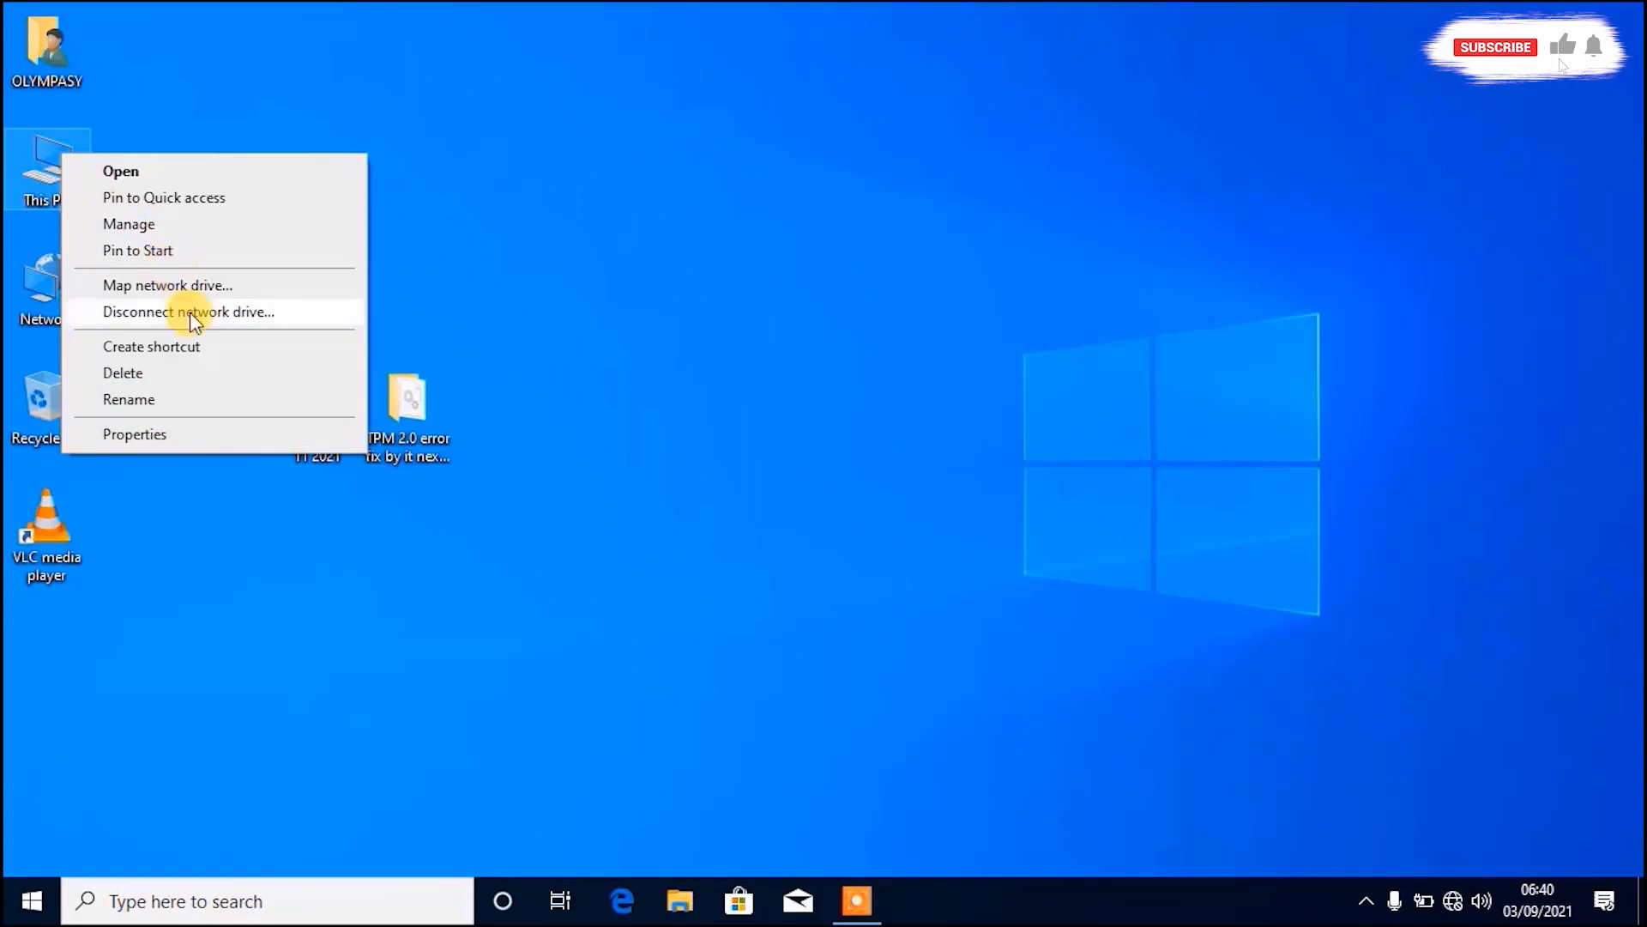
pyautogui.click(210, 436)
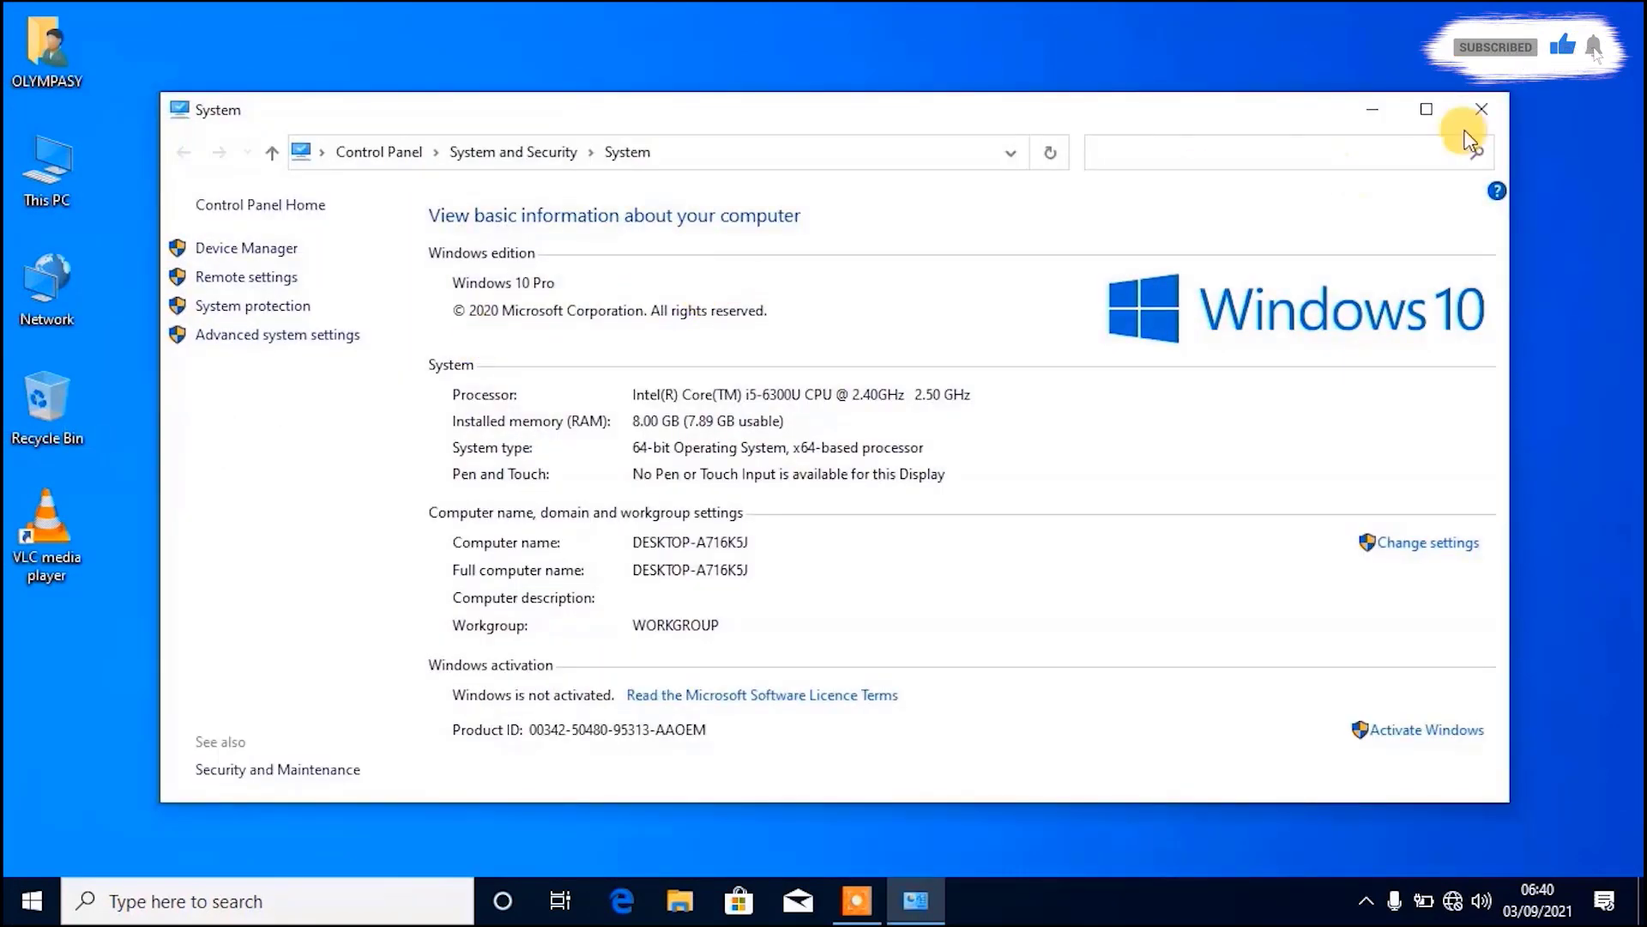
pyautogui.click(1426, 111)
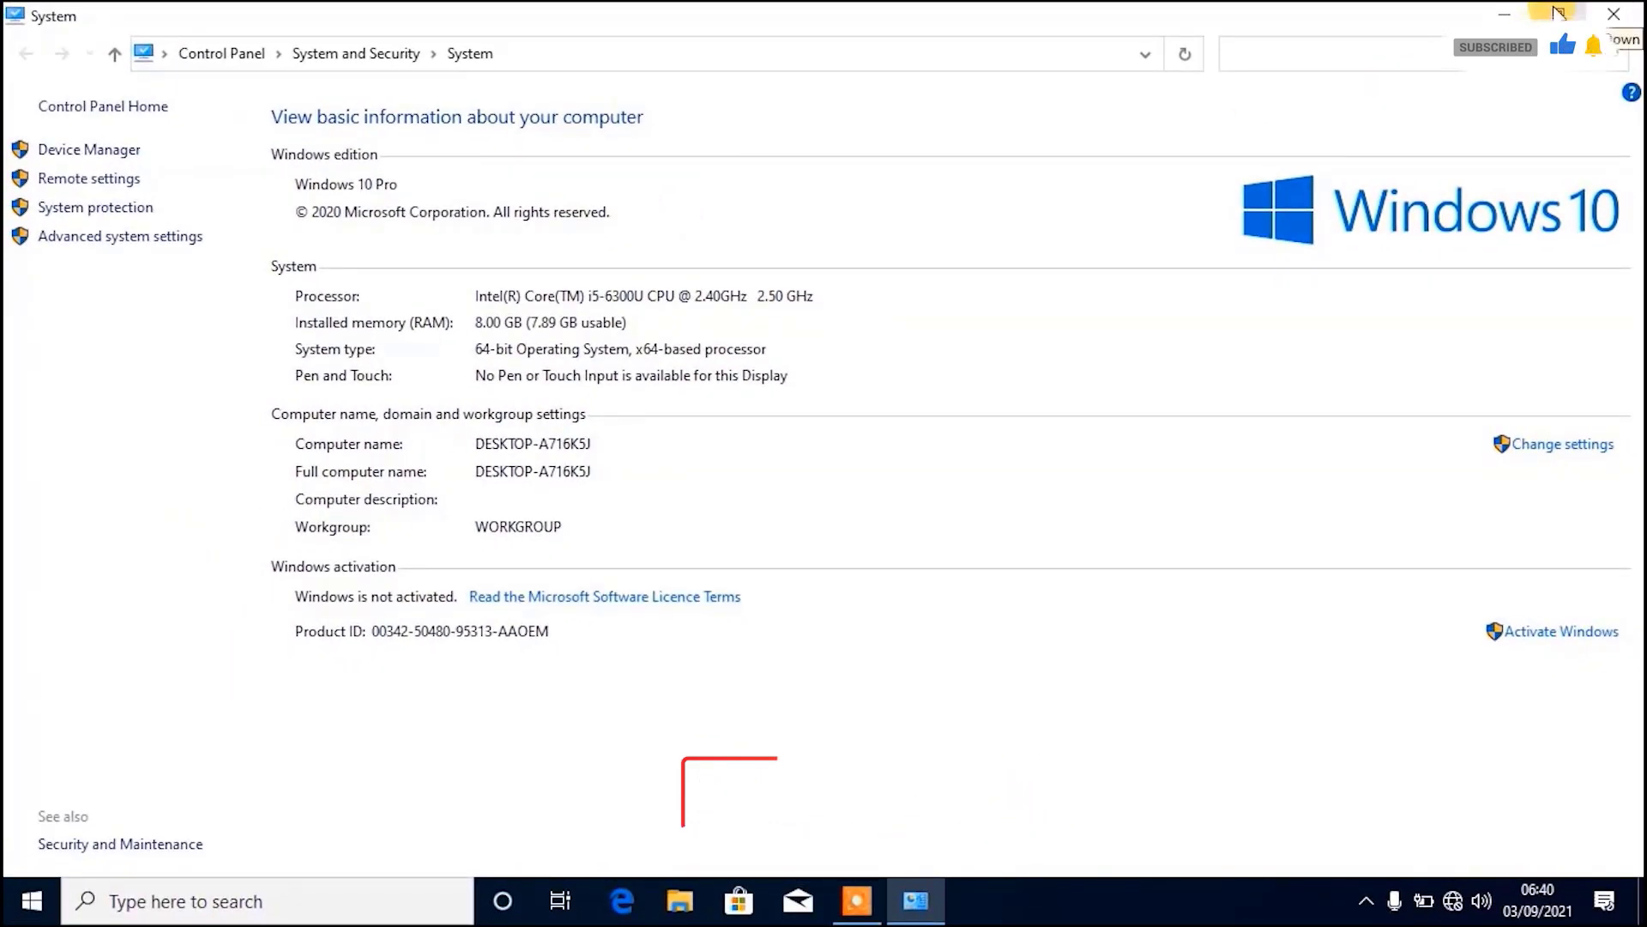
pyautogui.click(1559, 12)
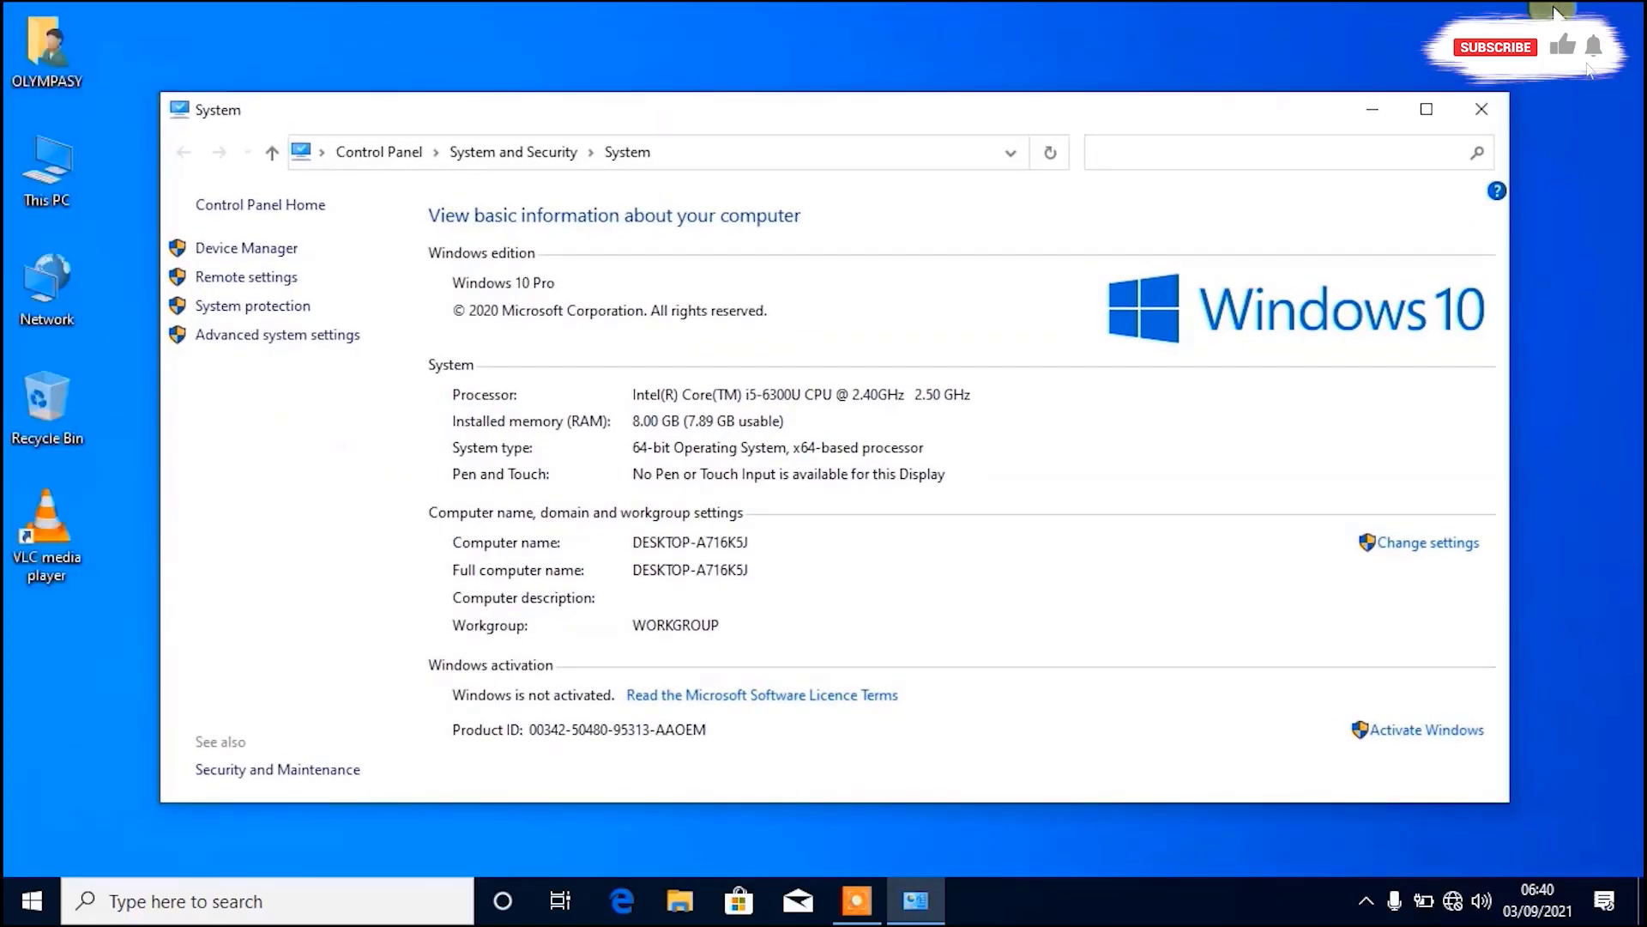
pyautogui.click(1488, 115)
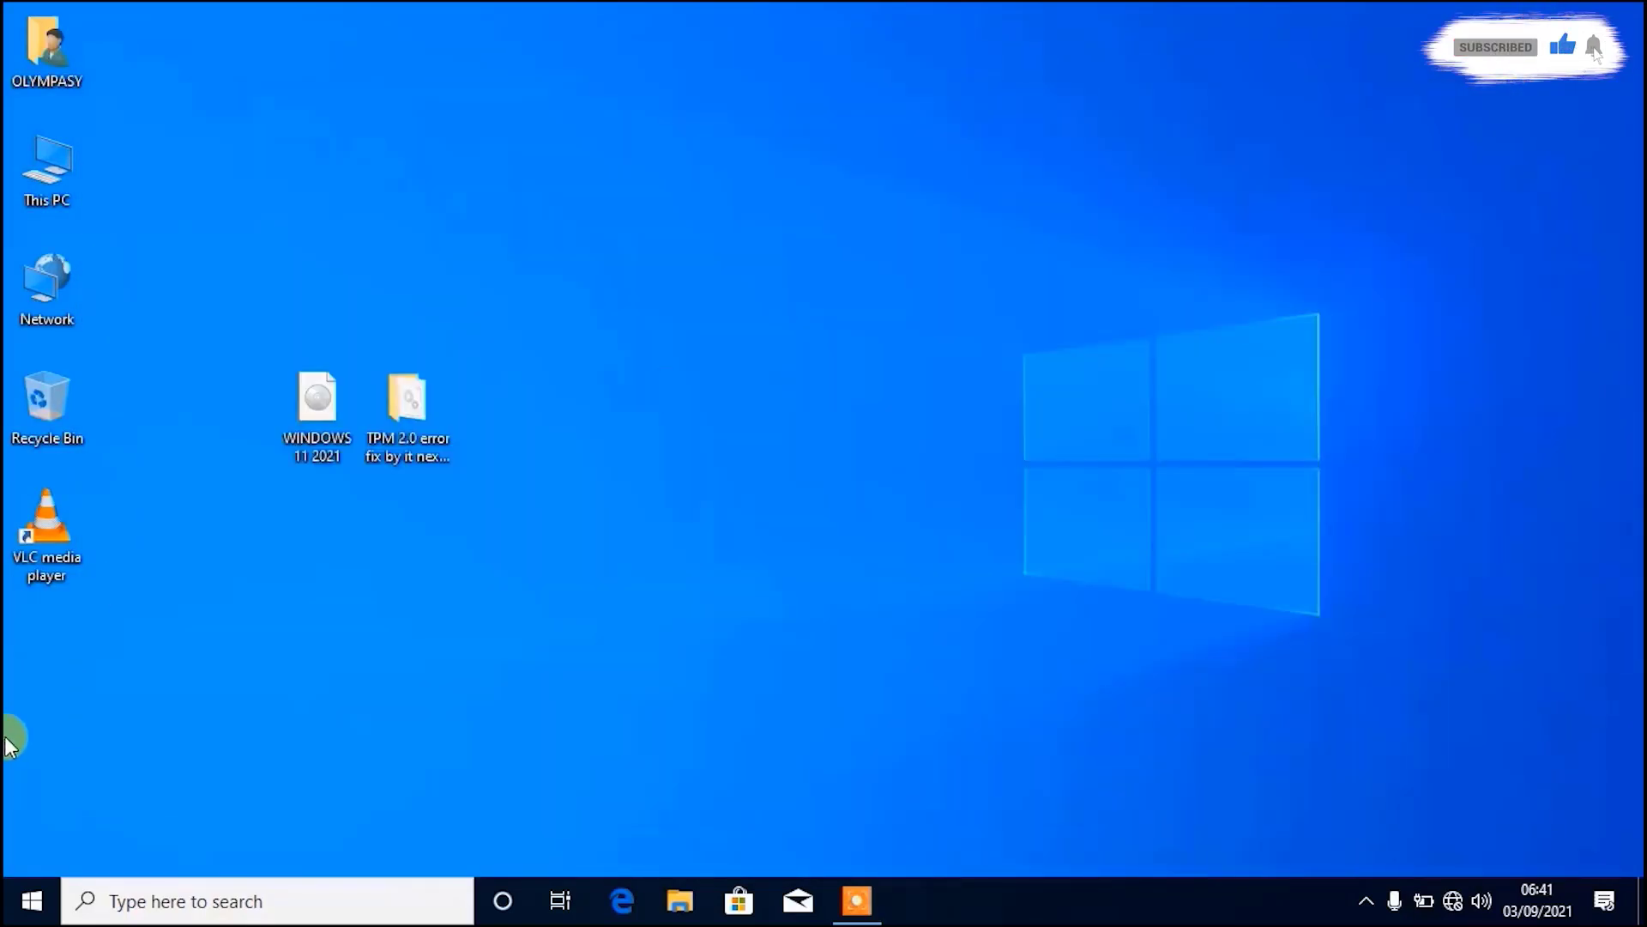
# - Launch Task Manager from Start search and center its window
pyautogui.click(34, 902)
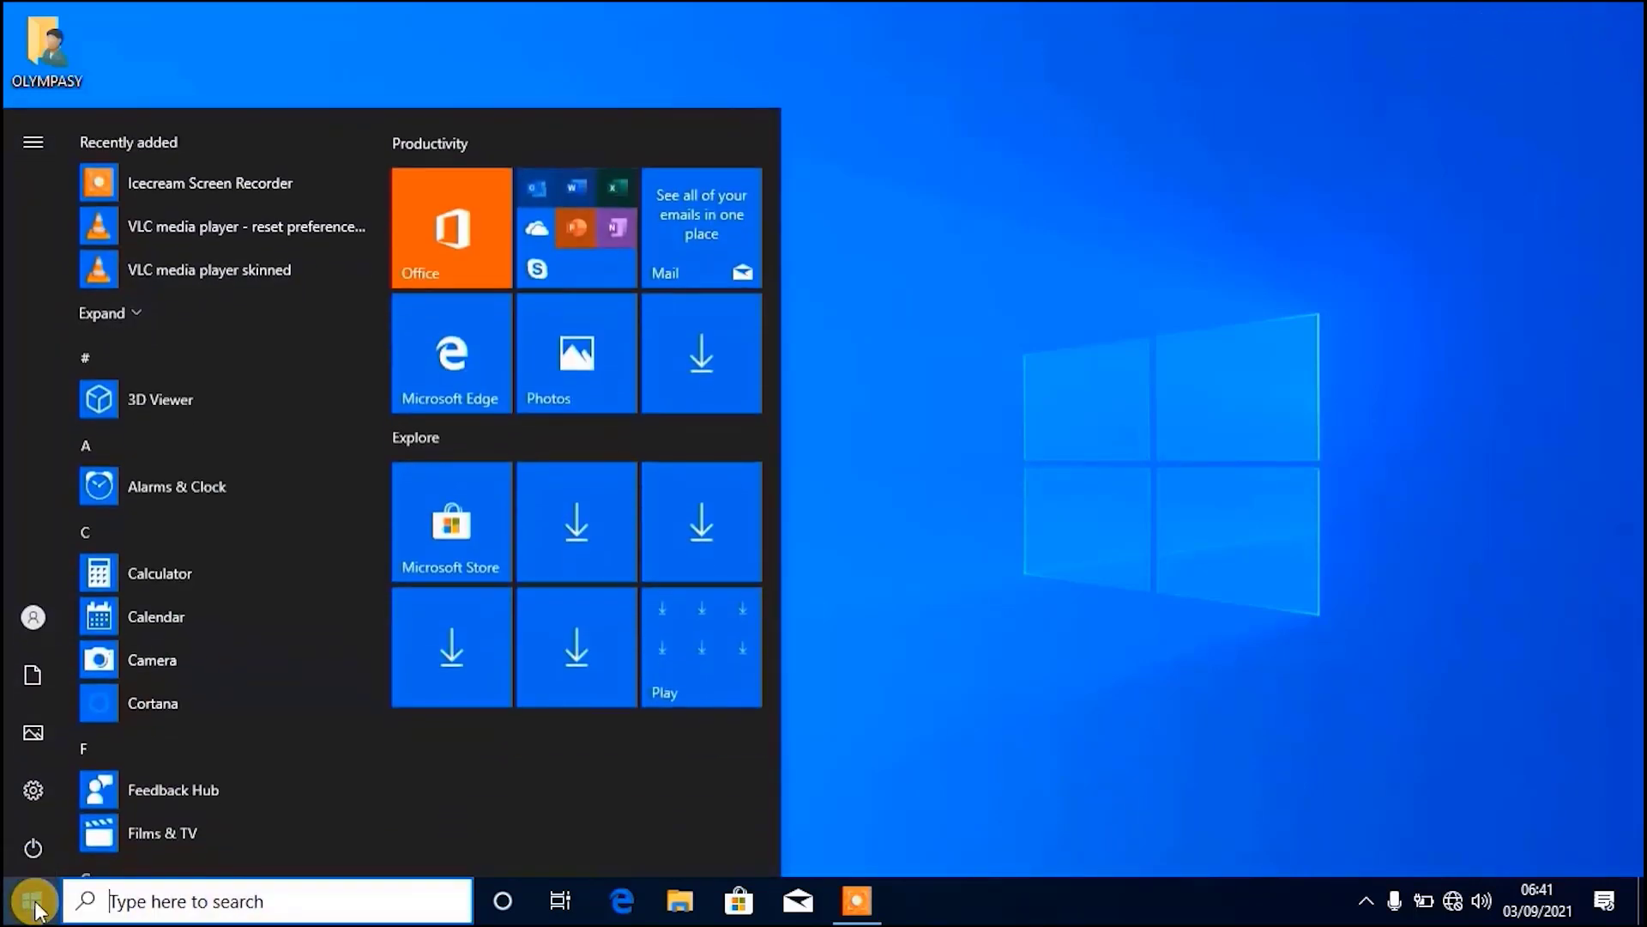
pyautogui.write('TAS')
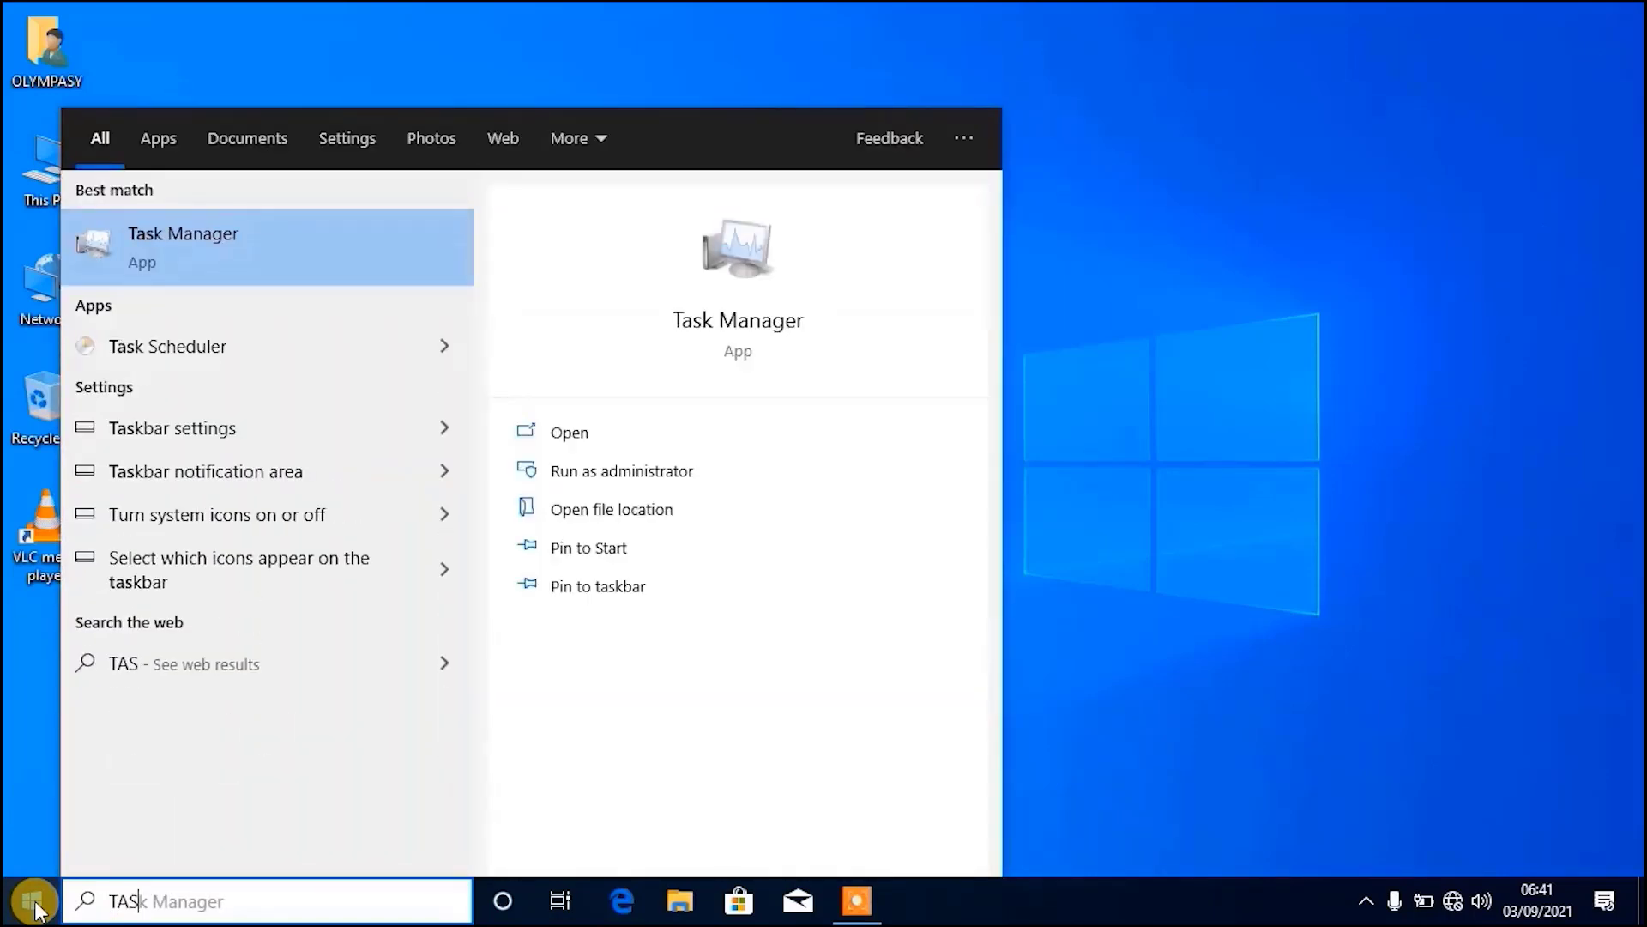
pyautogui.write('J M')
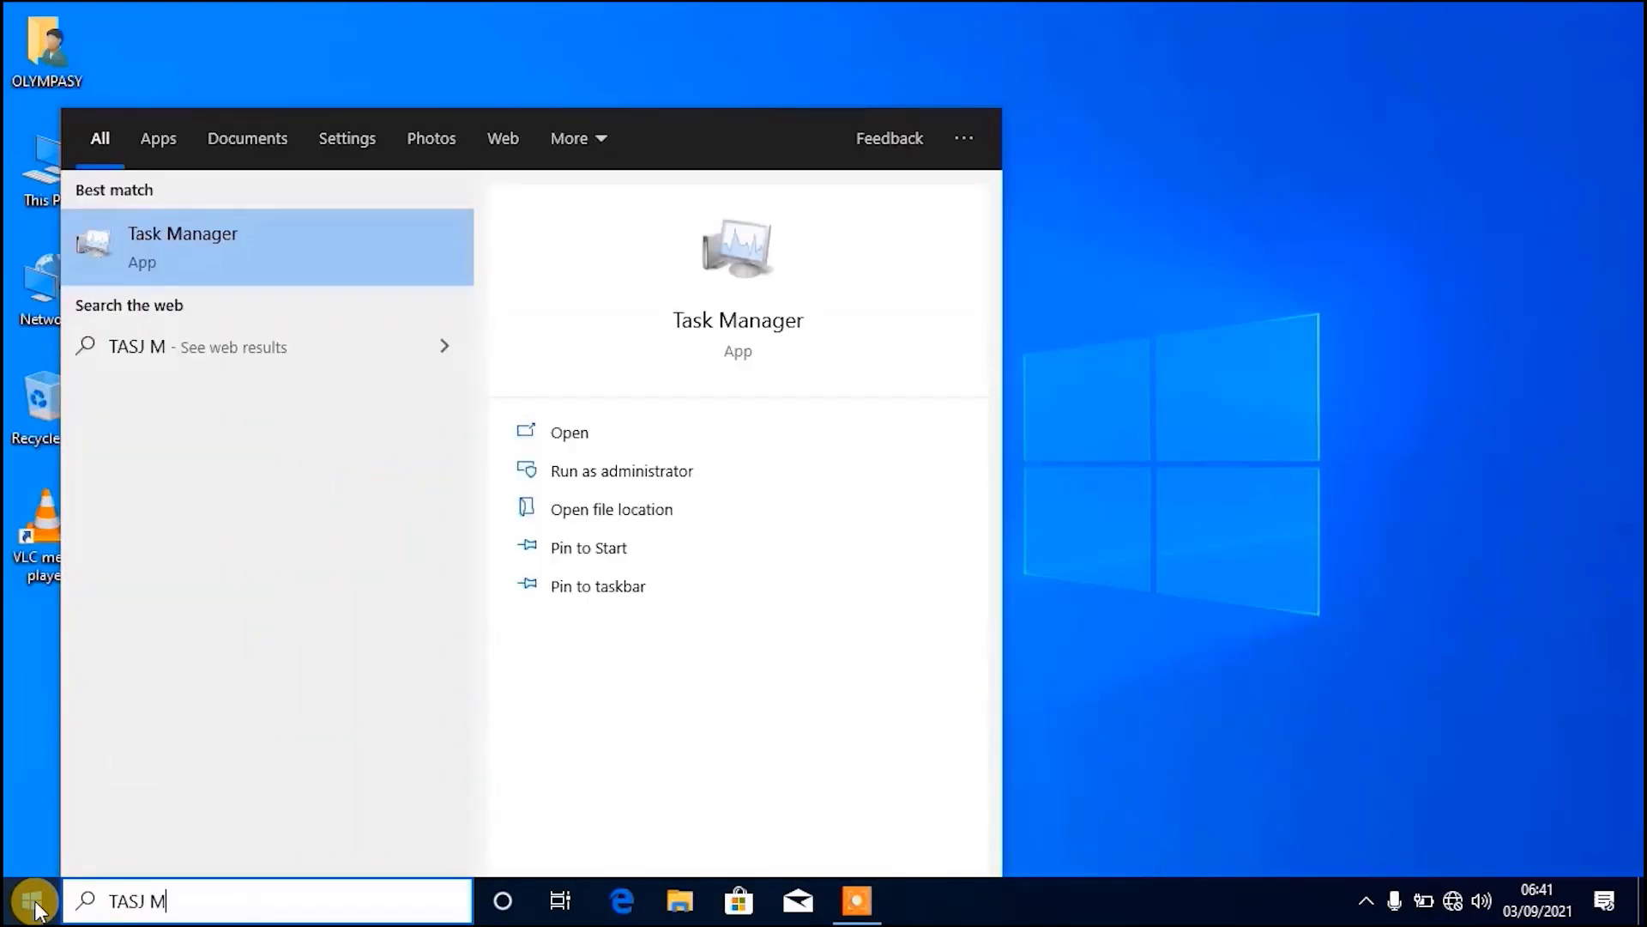
pyautogui.write('ANAGER')
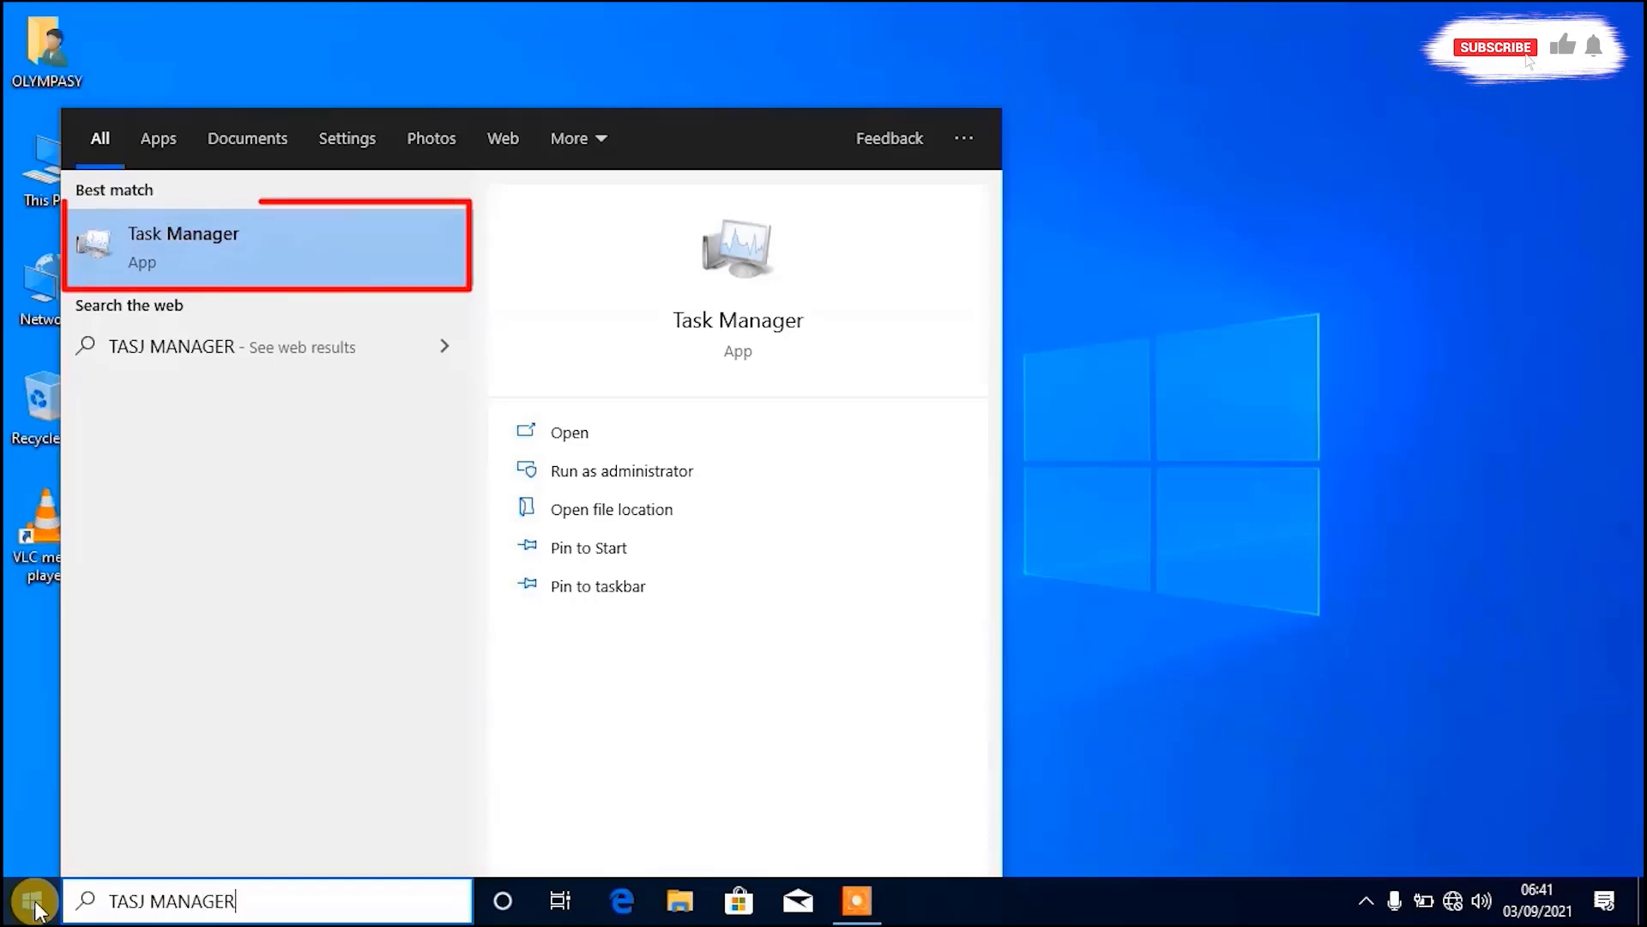
pyautogui.click(173, 240)
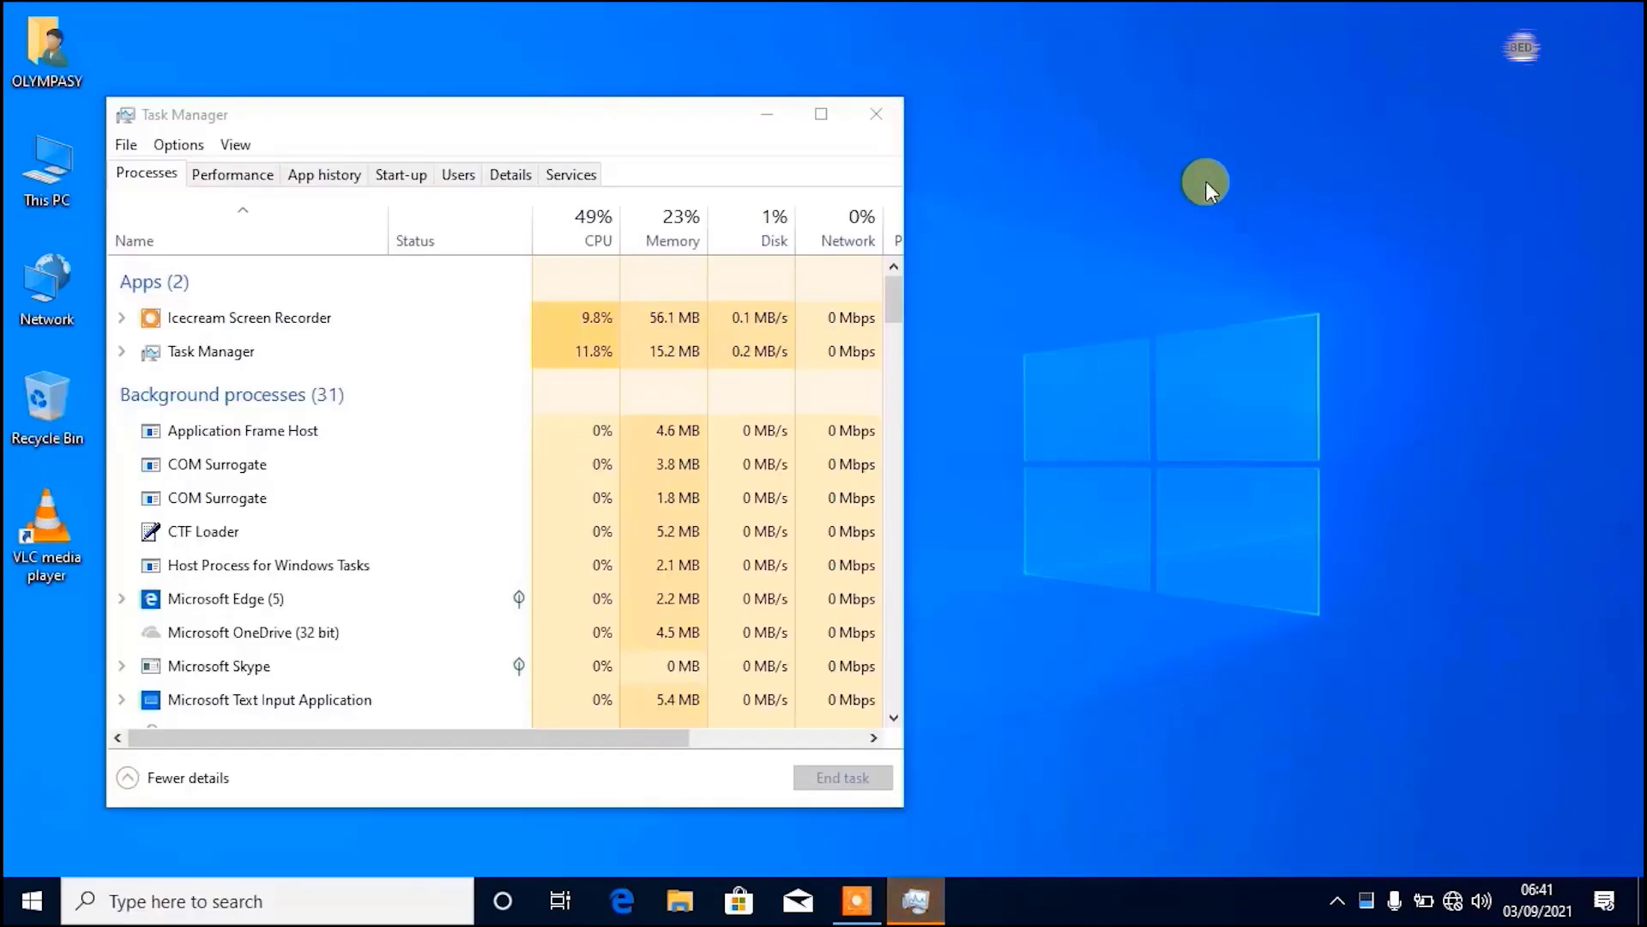
pyautogui.moveTo(635, 110); pyautogui.dragTo(980, 116)
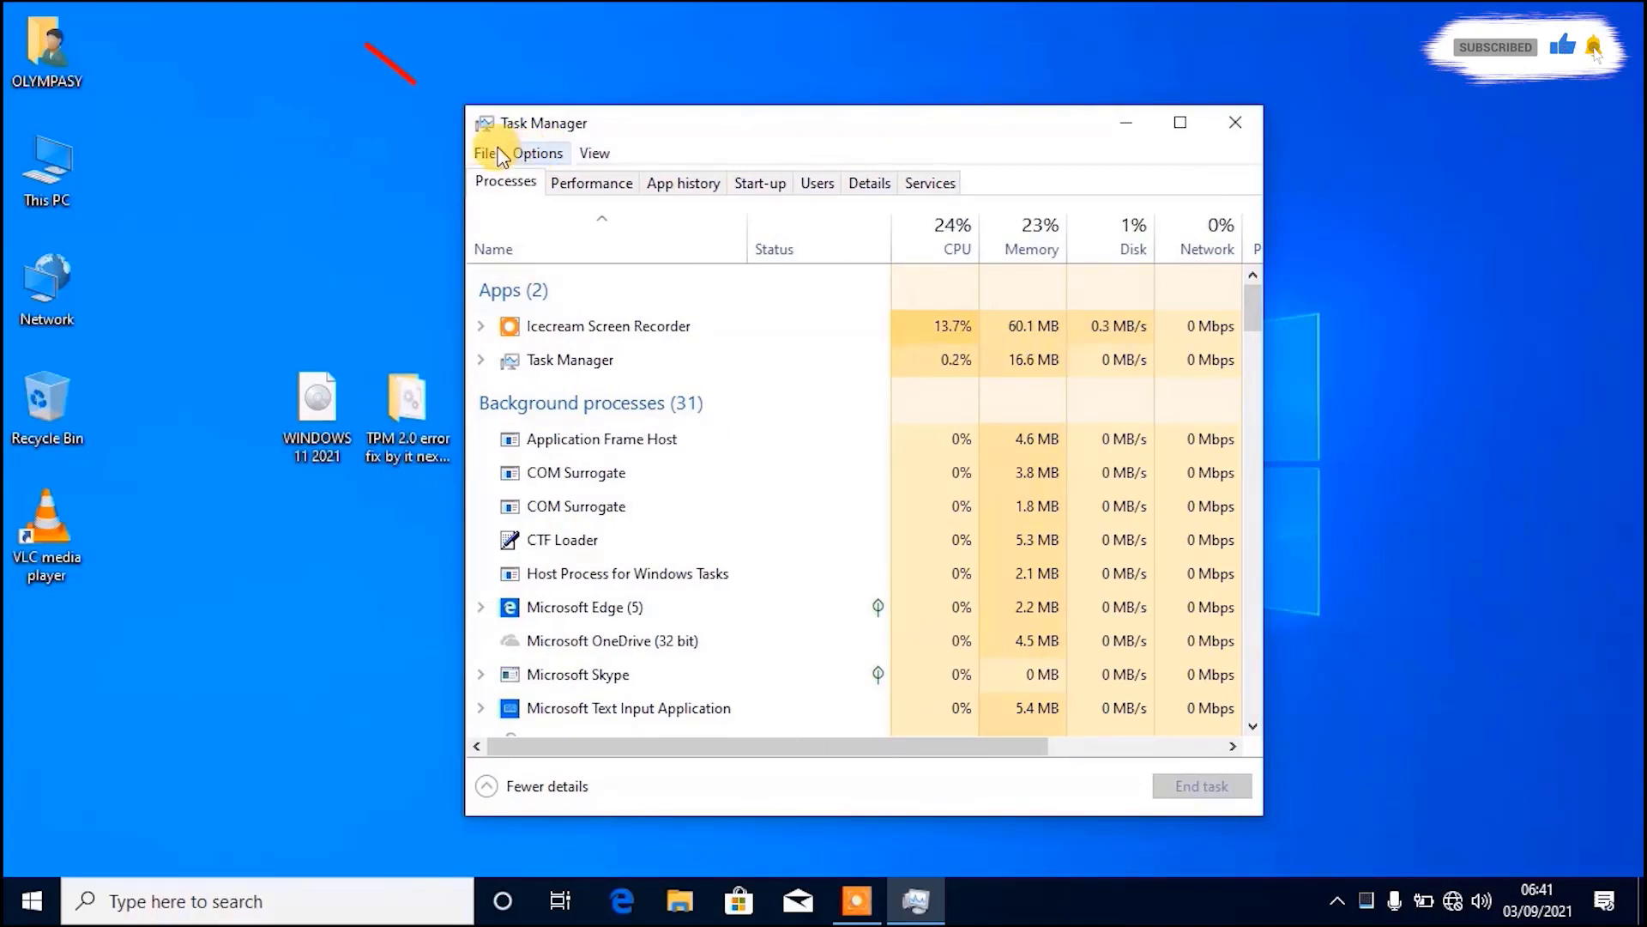
# - Run C:\Windows\System32\cmd.exe as a new task from Task Manager
pyautogui.click(485, 154)
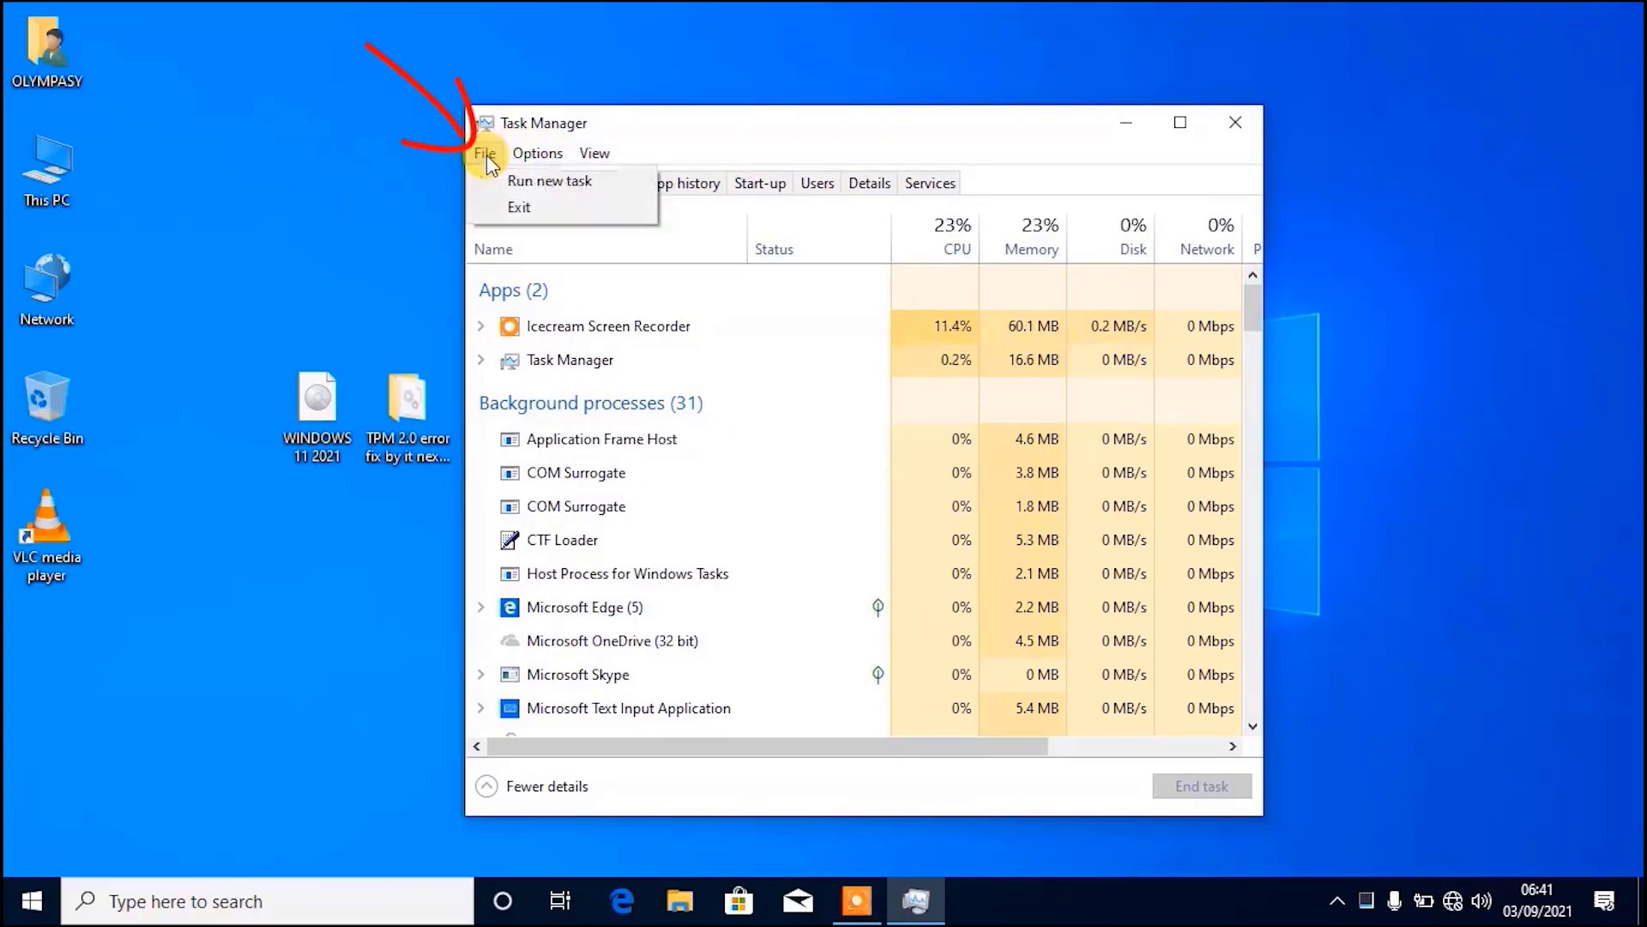
pyautogui.click(532, 193)
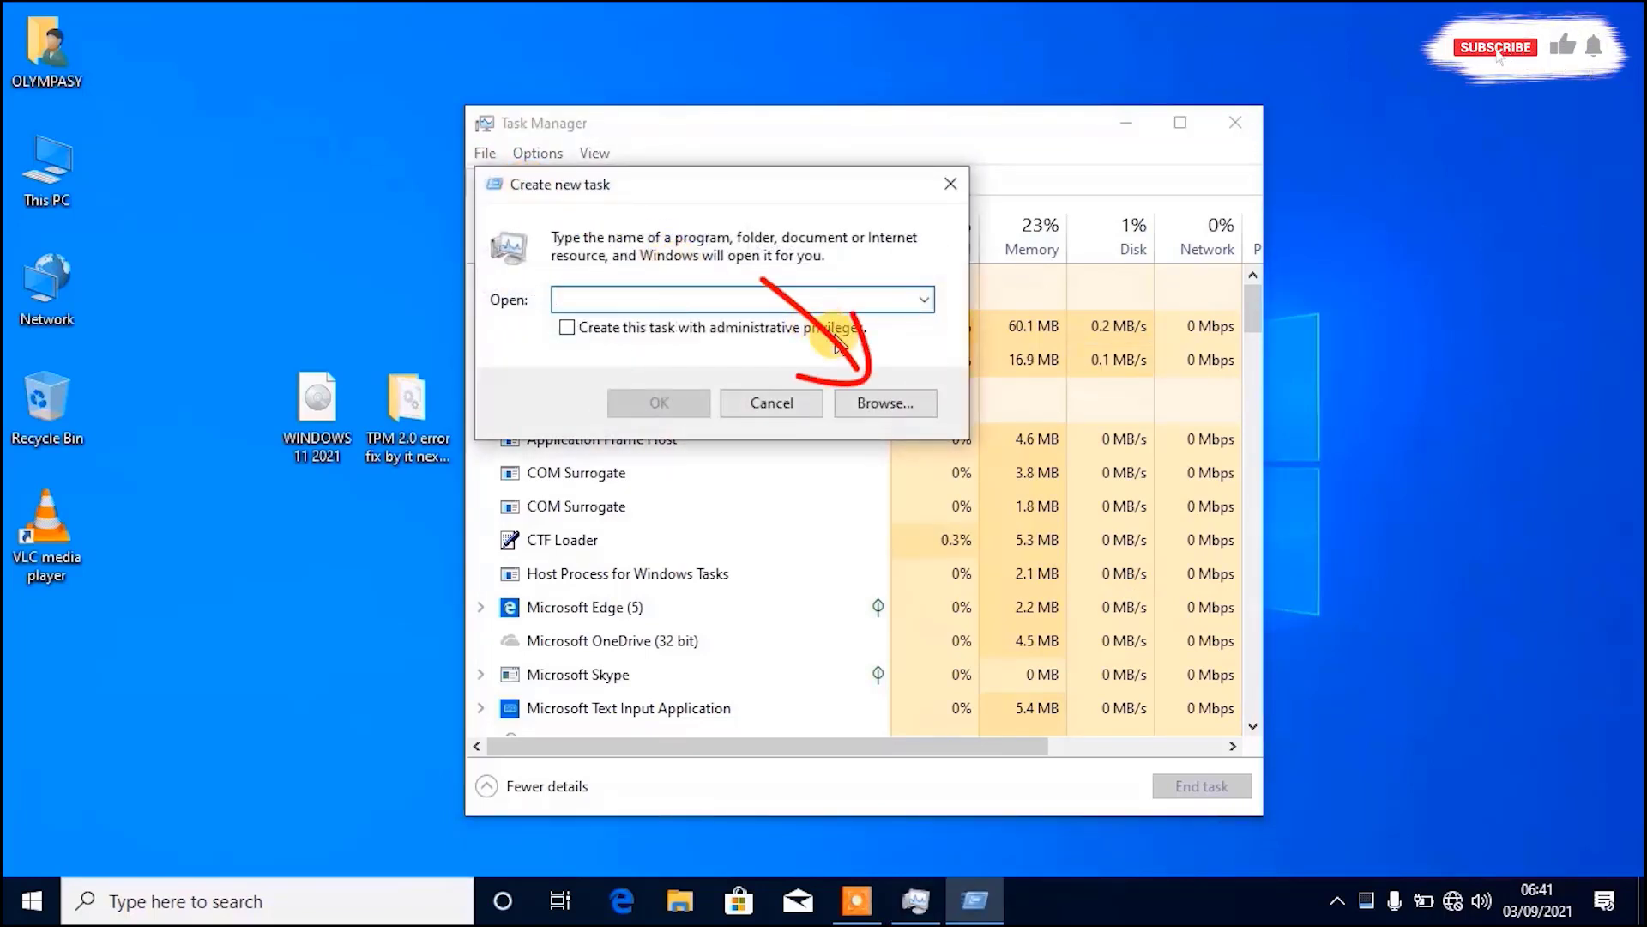
pyautogui.click(892, 414)
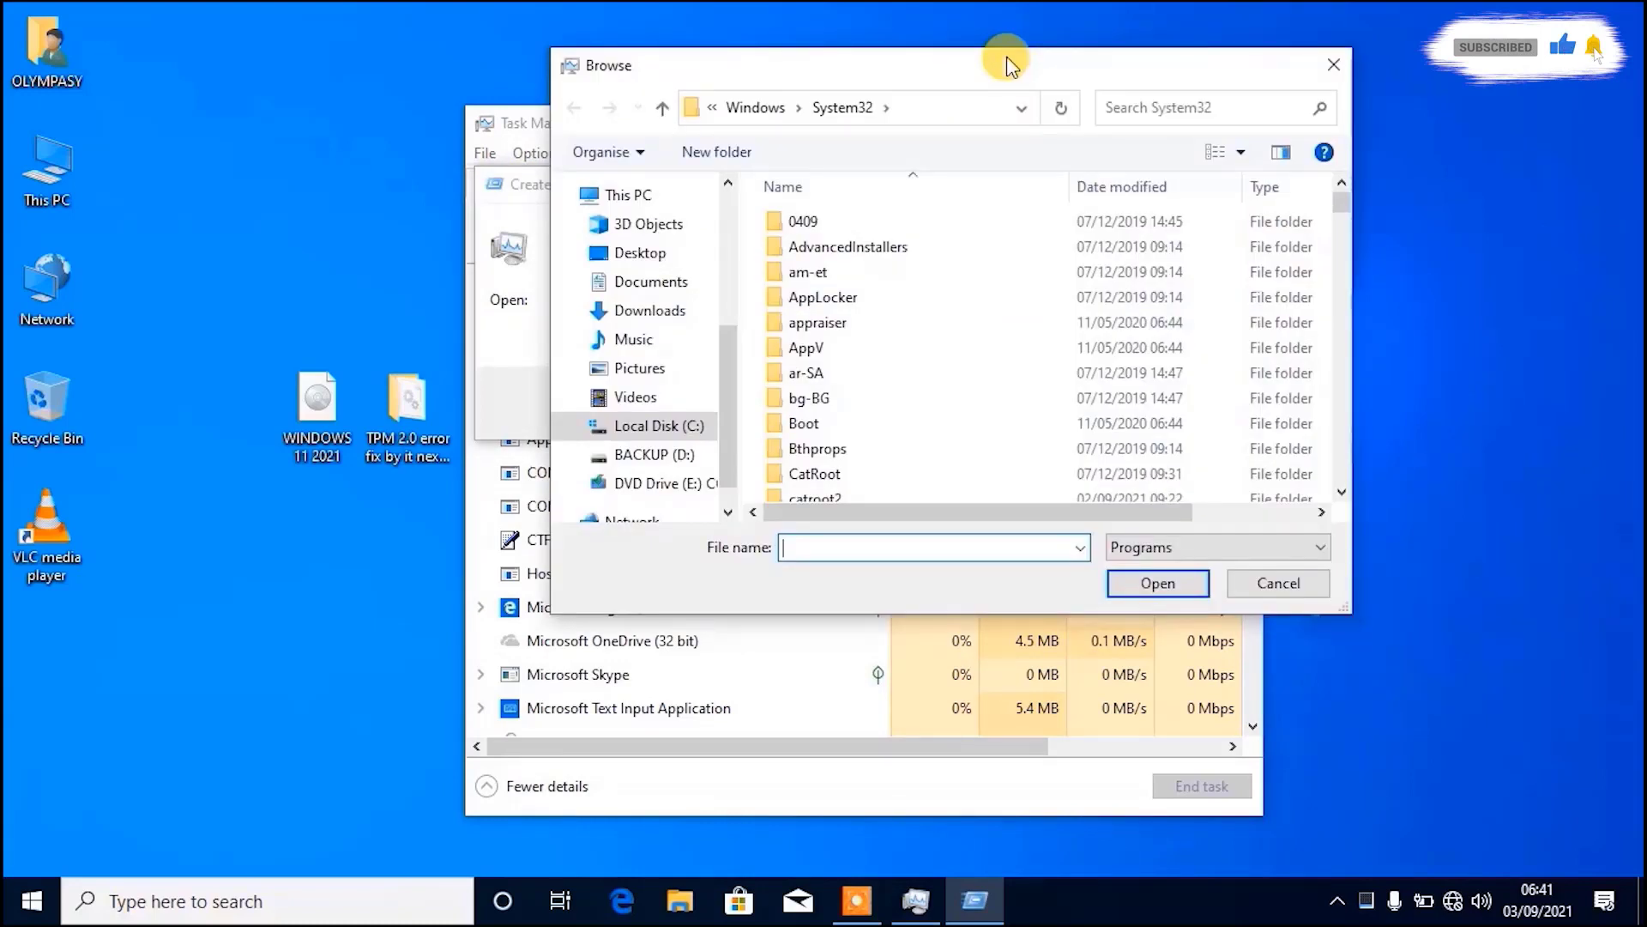
pyautogui.write('CMD')
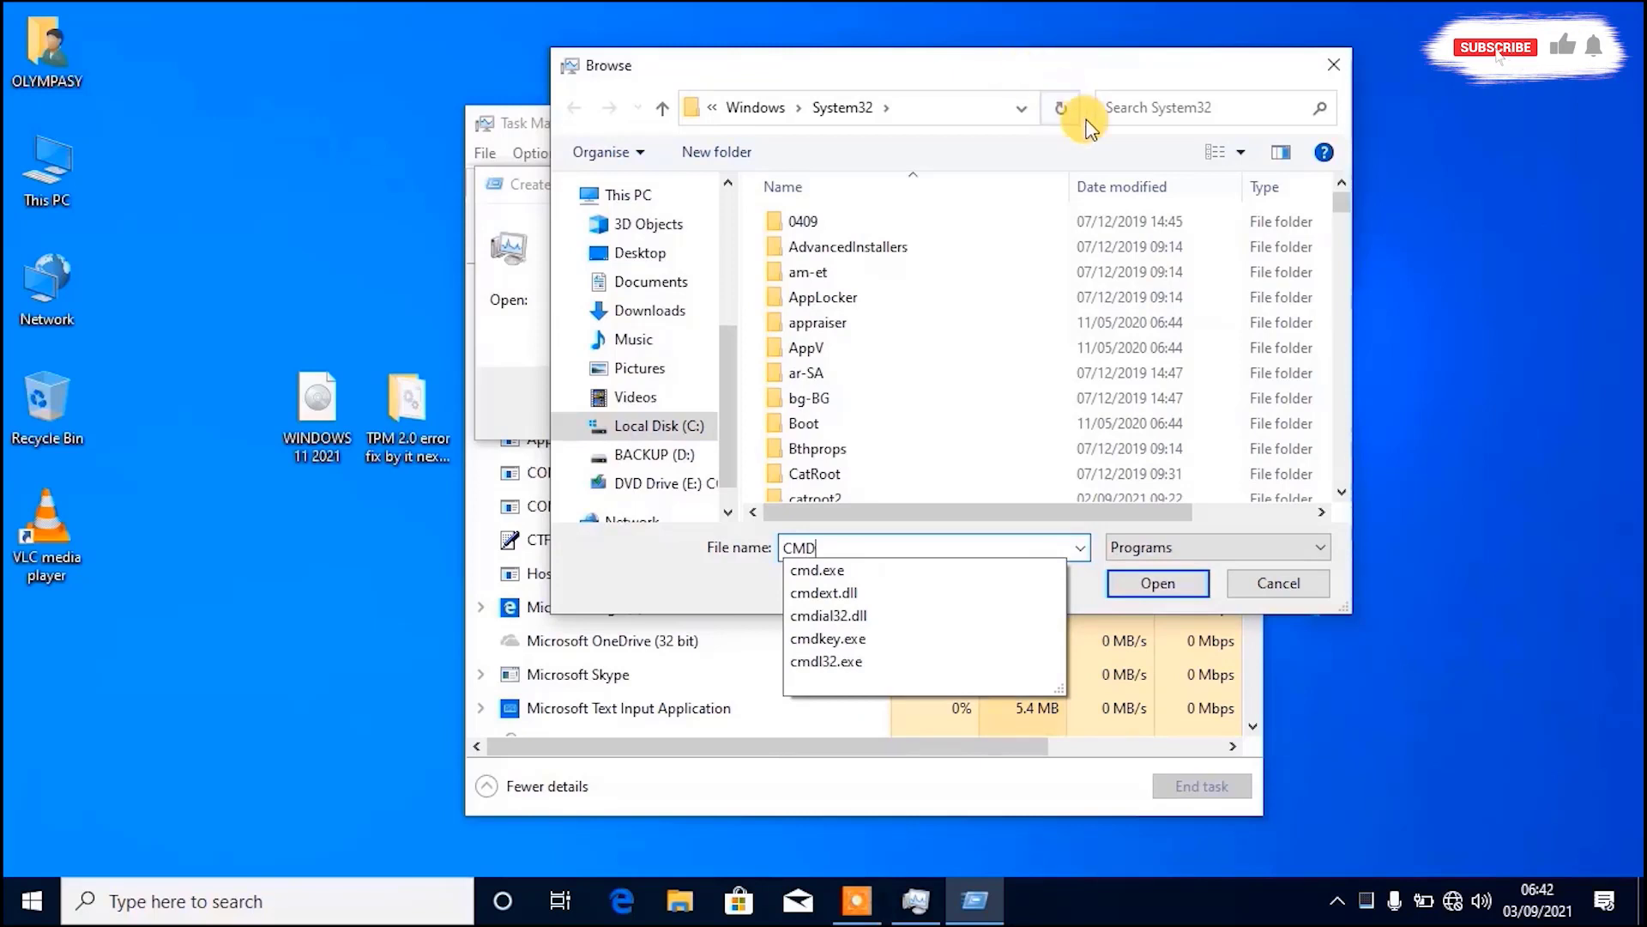
pyautogui.click(1042, 568)
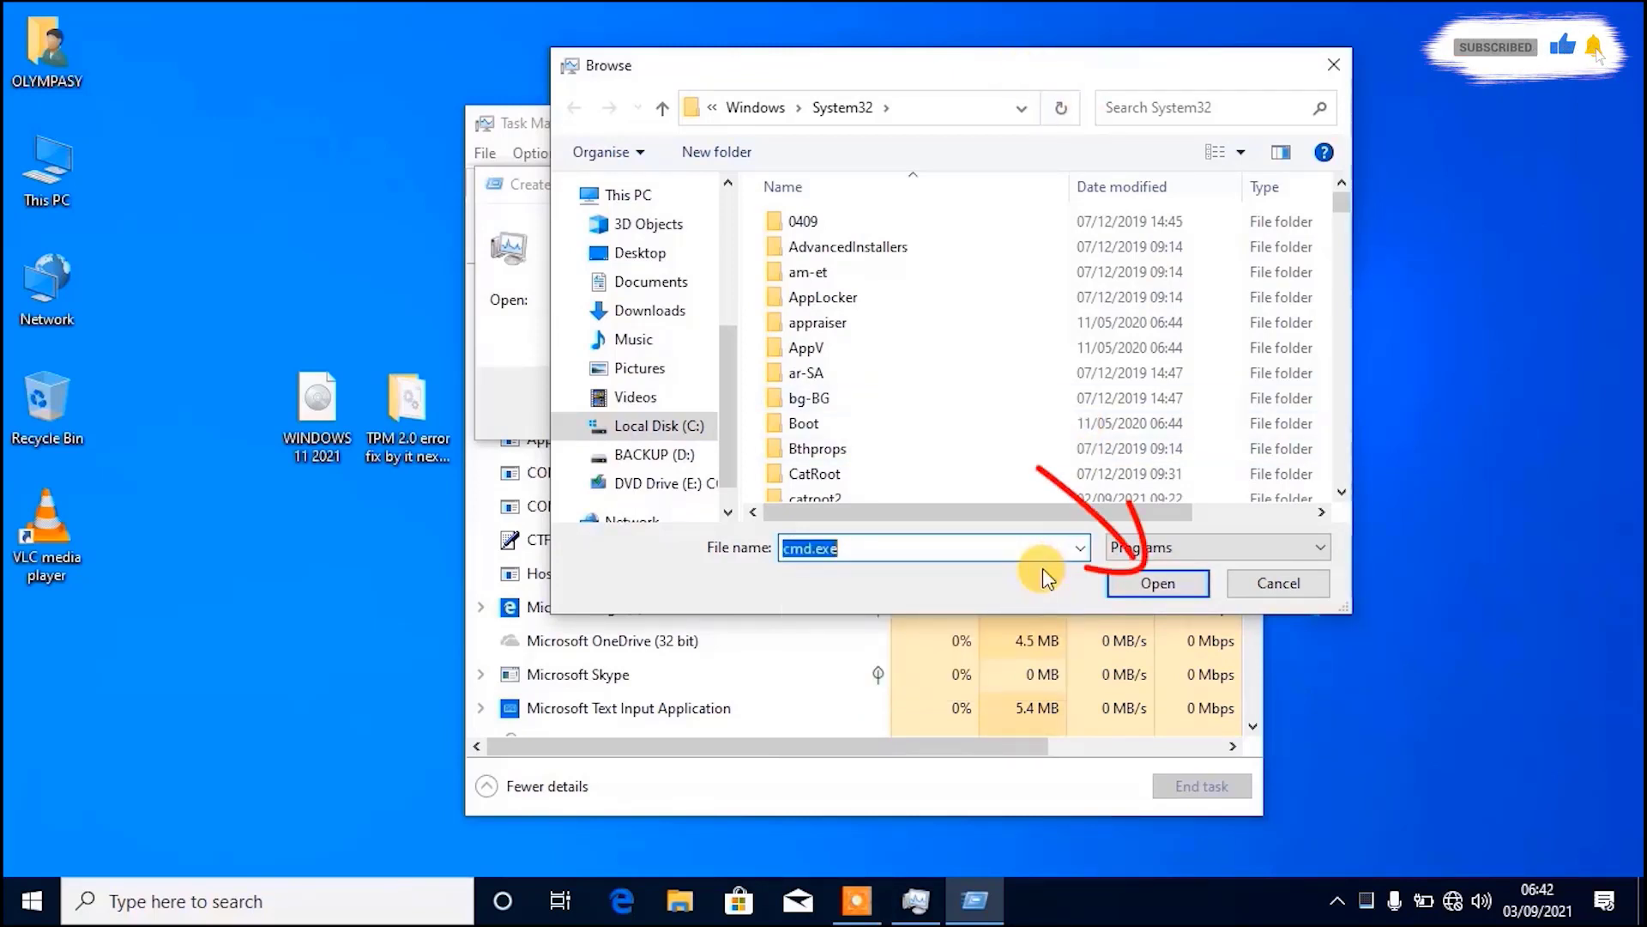
pyautogui.click(1158, 583)
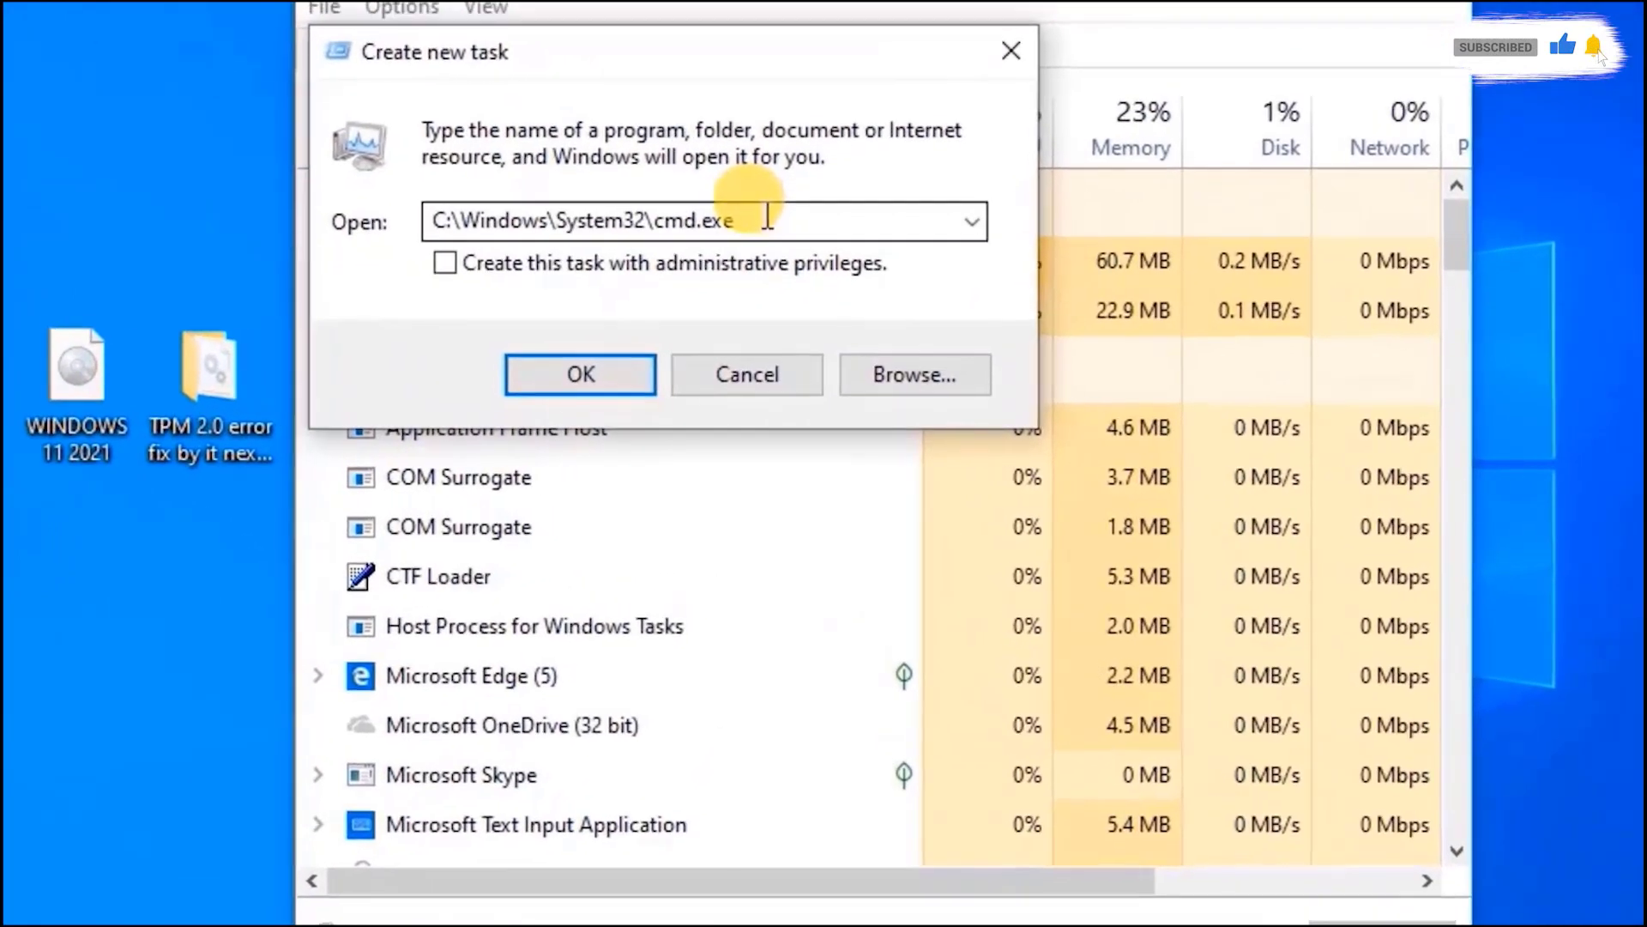
pyautogui.doubleClick(768, 218)
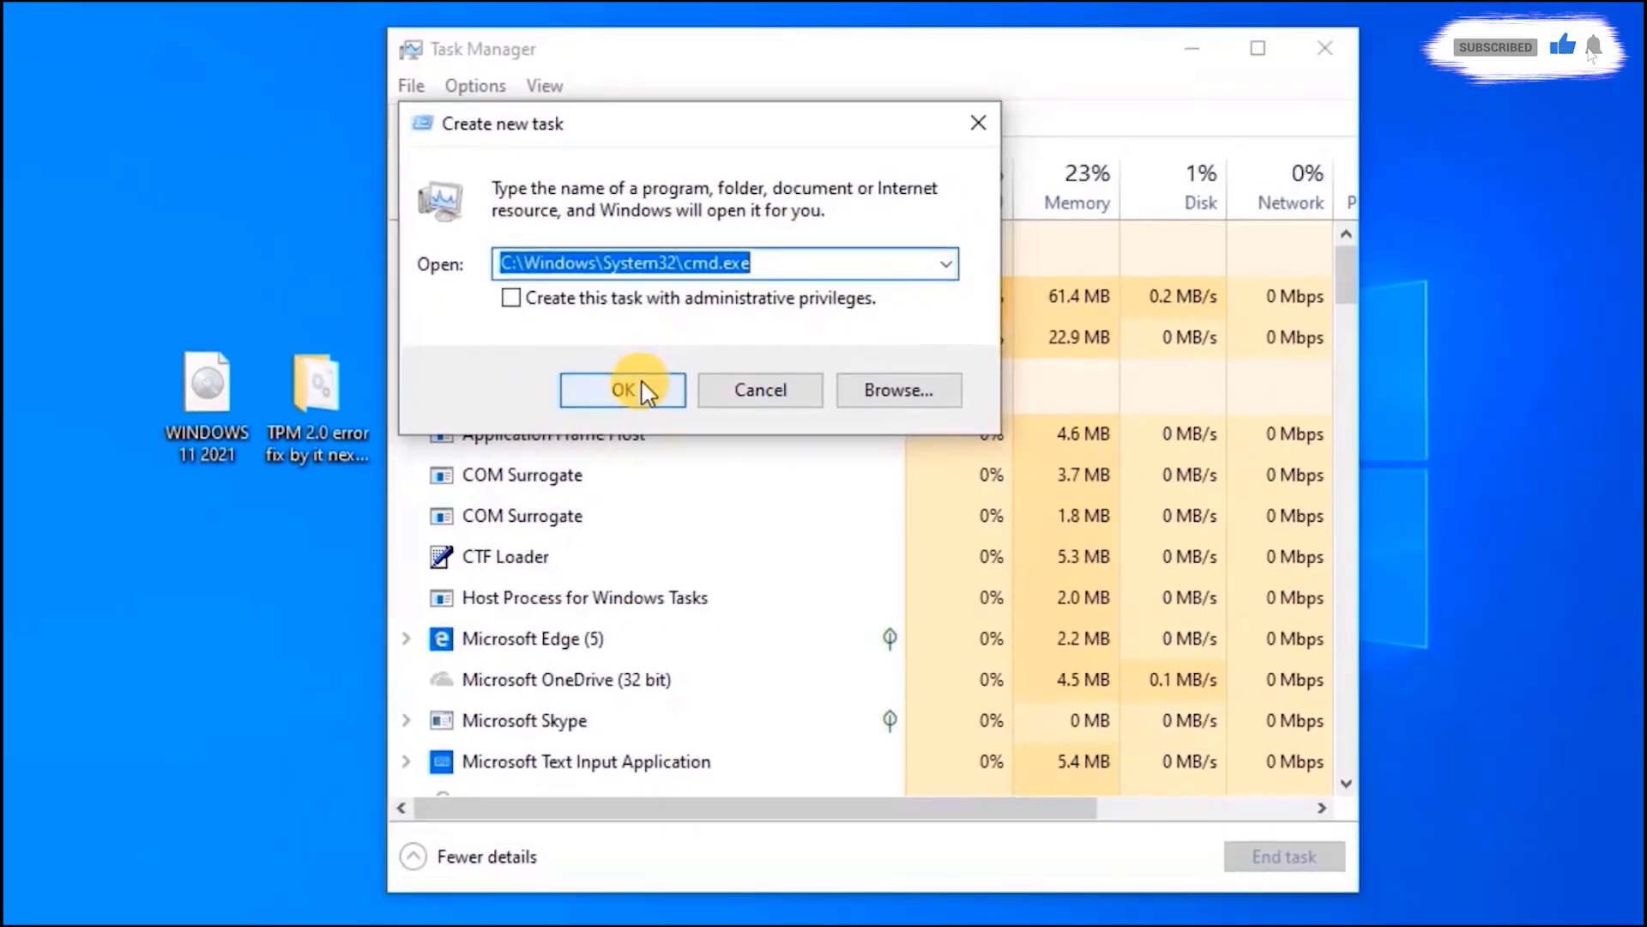
pyautogui.click(645, 393)
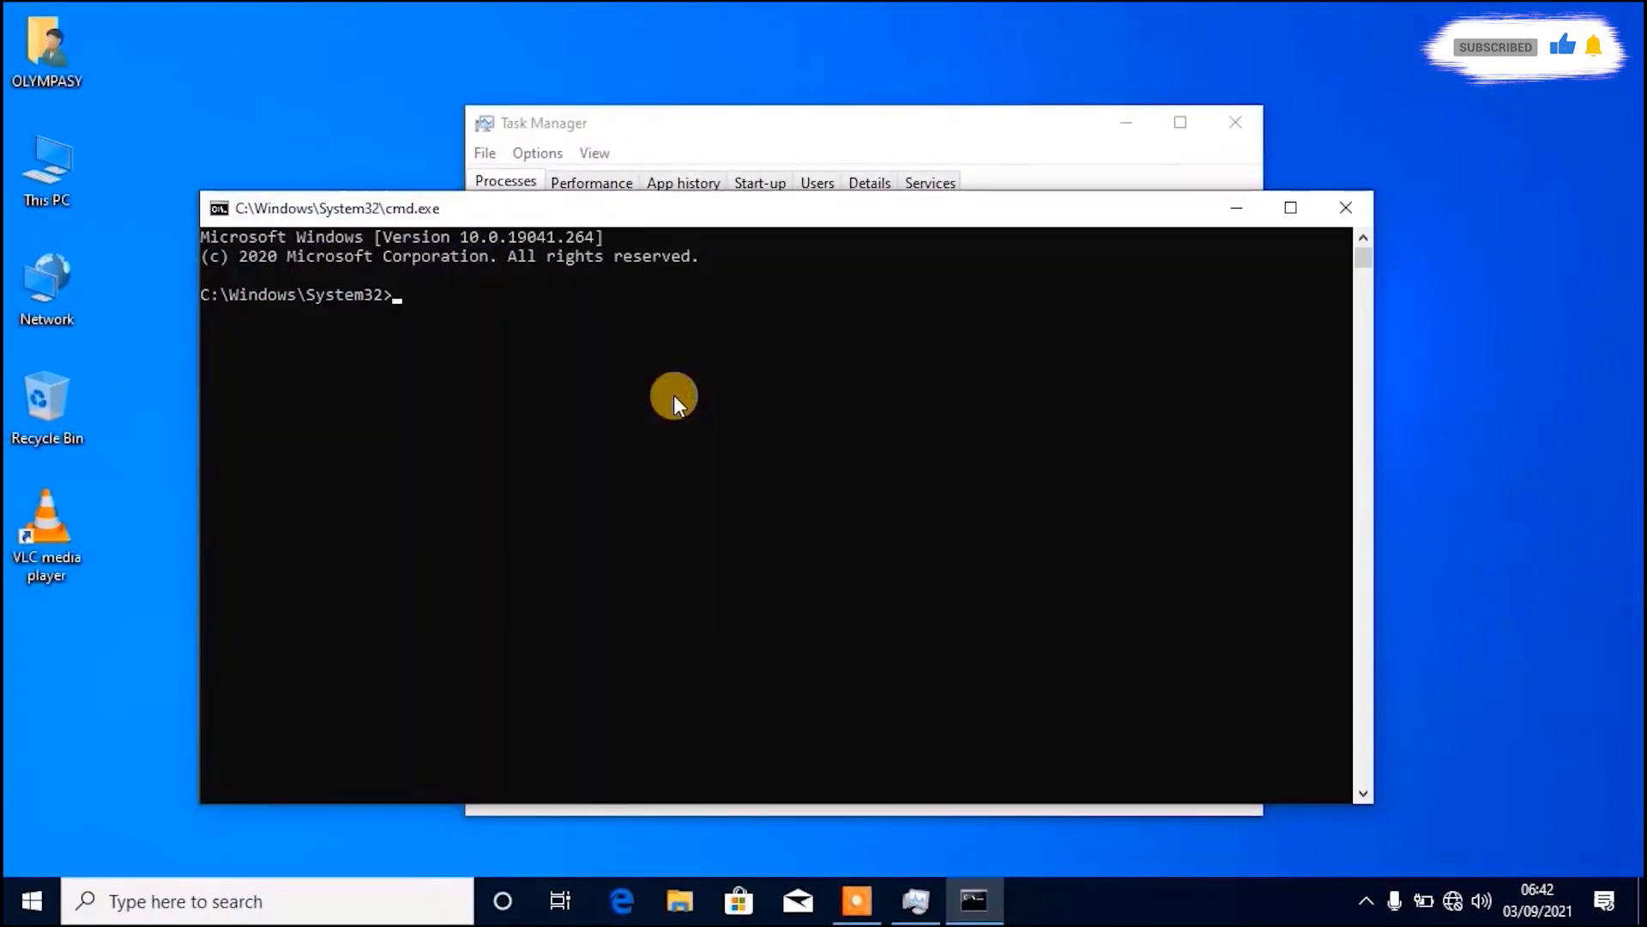
# - Run GPUPDATE in the command window, then close it and Task Manager
pyautogui.moveTo(798, 209); pyautogui.dragTo(817, 96)
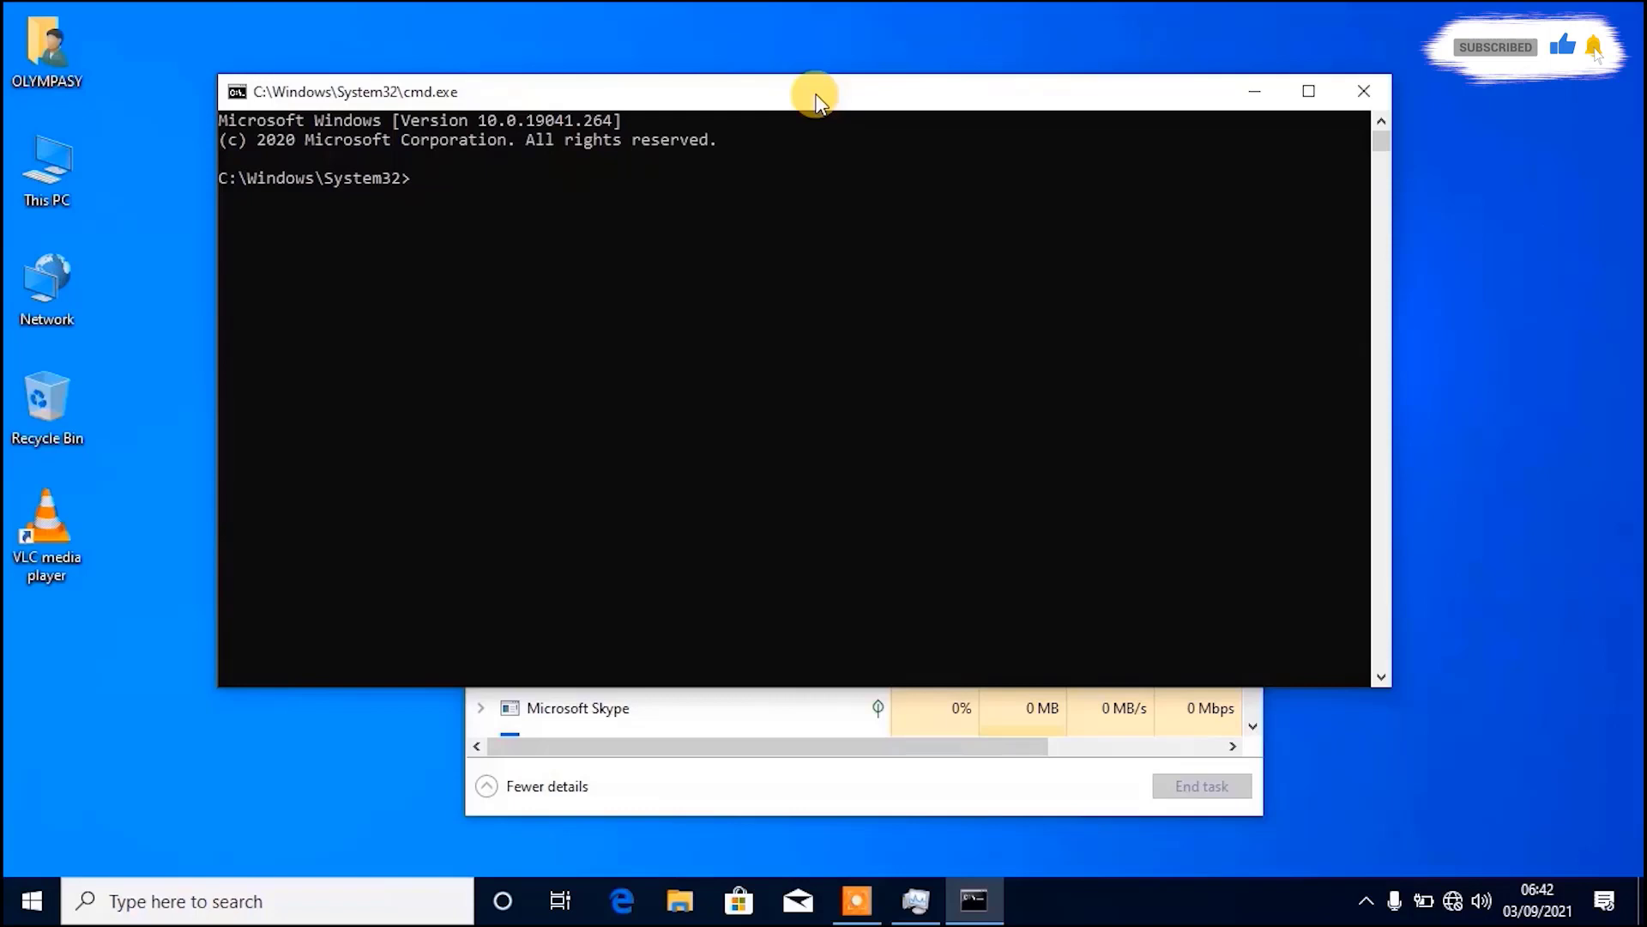
pyautogui.write('UP')
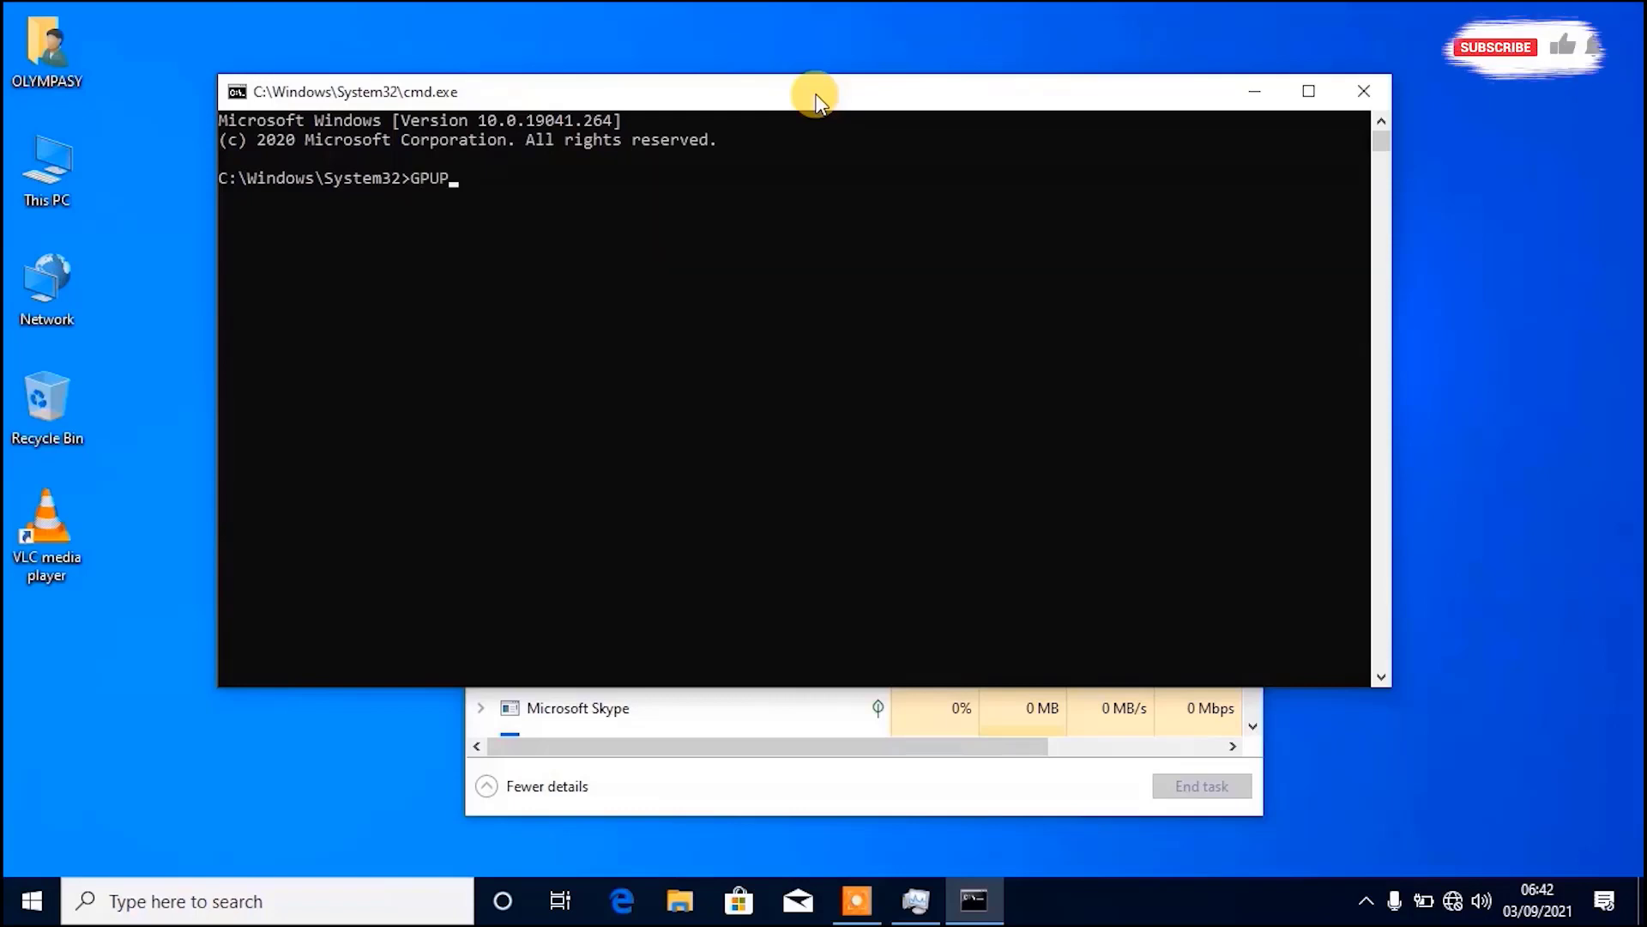
pyautogui.write('DA')
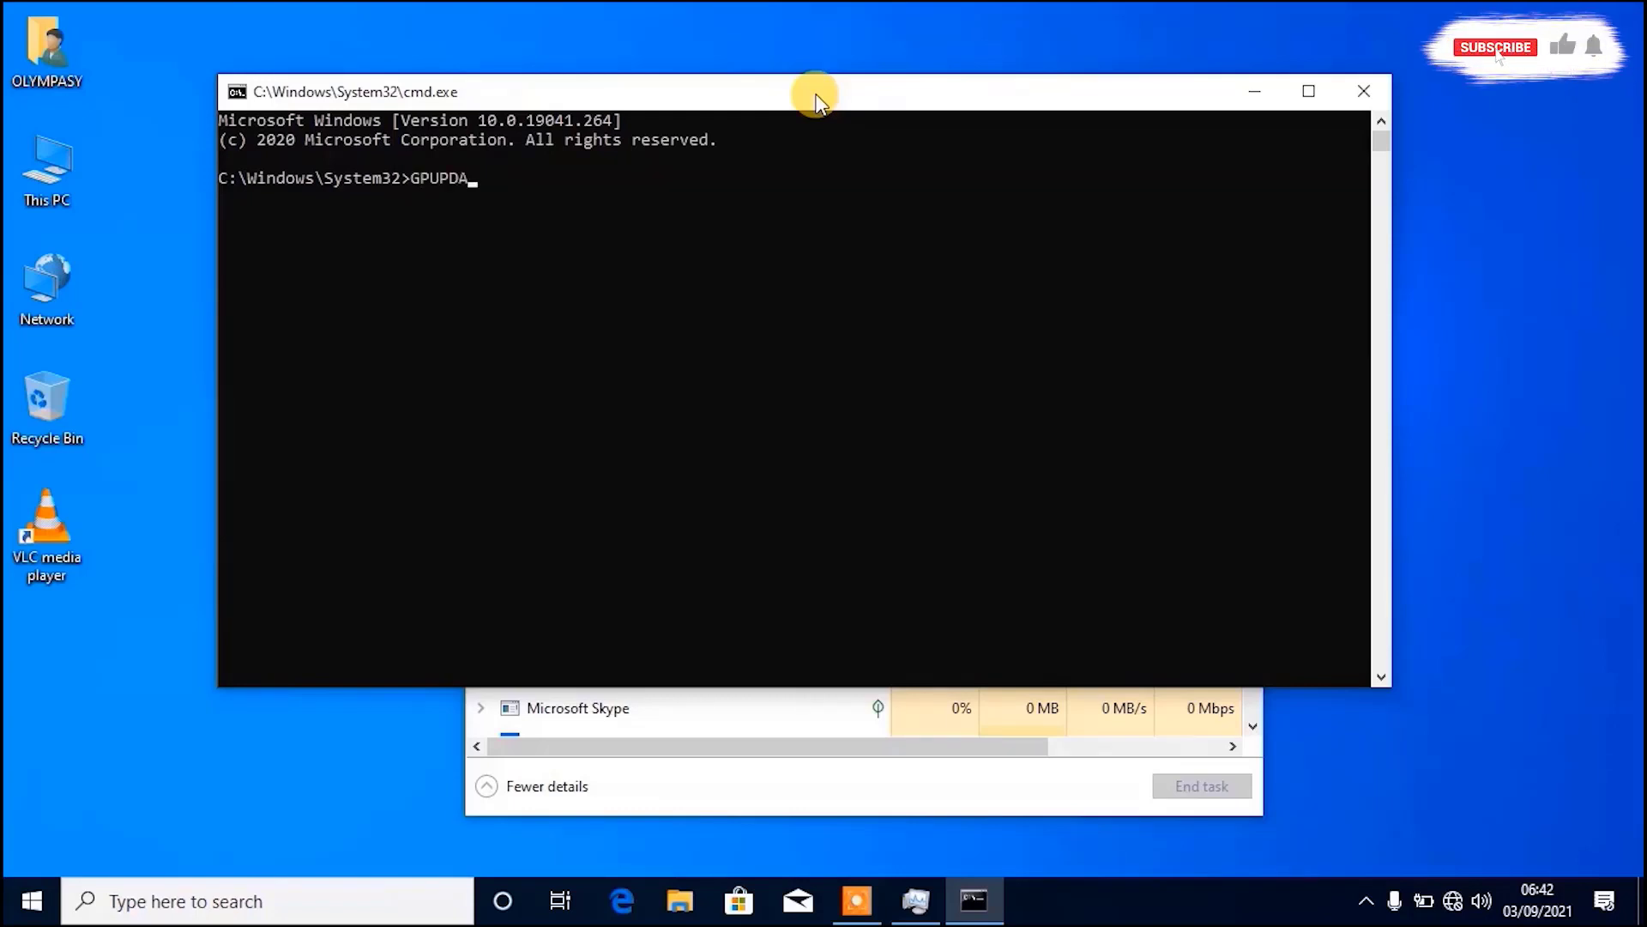
pyautogui.write('TE')
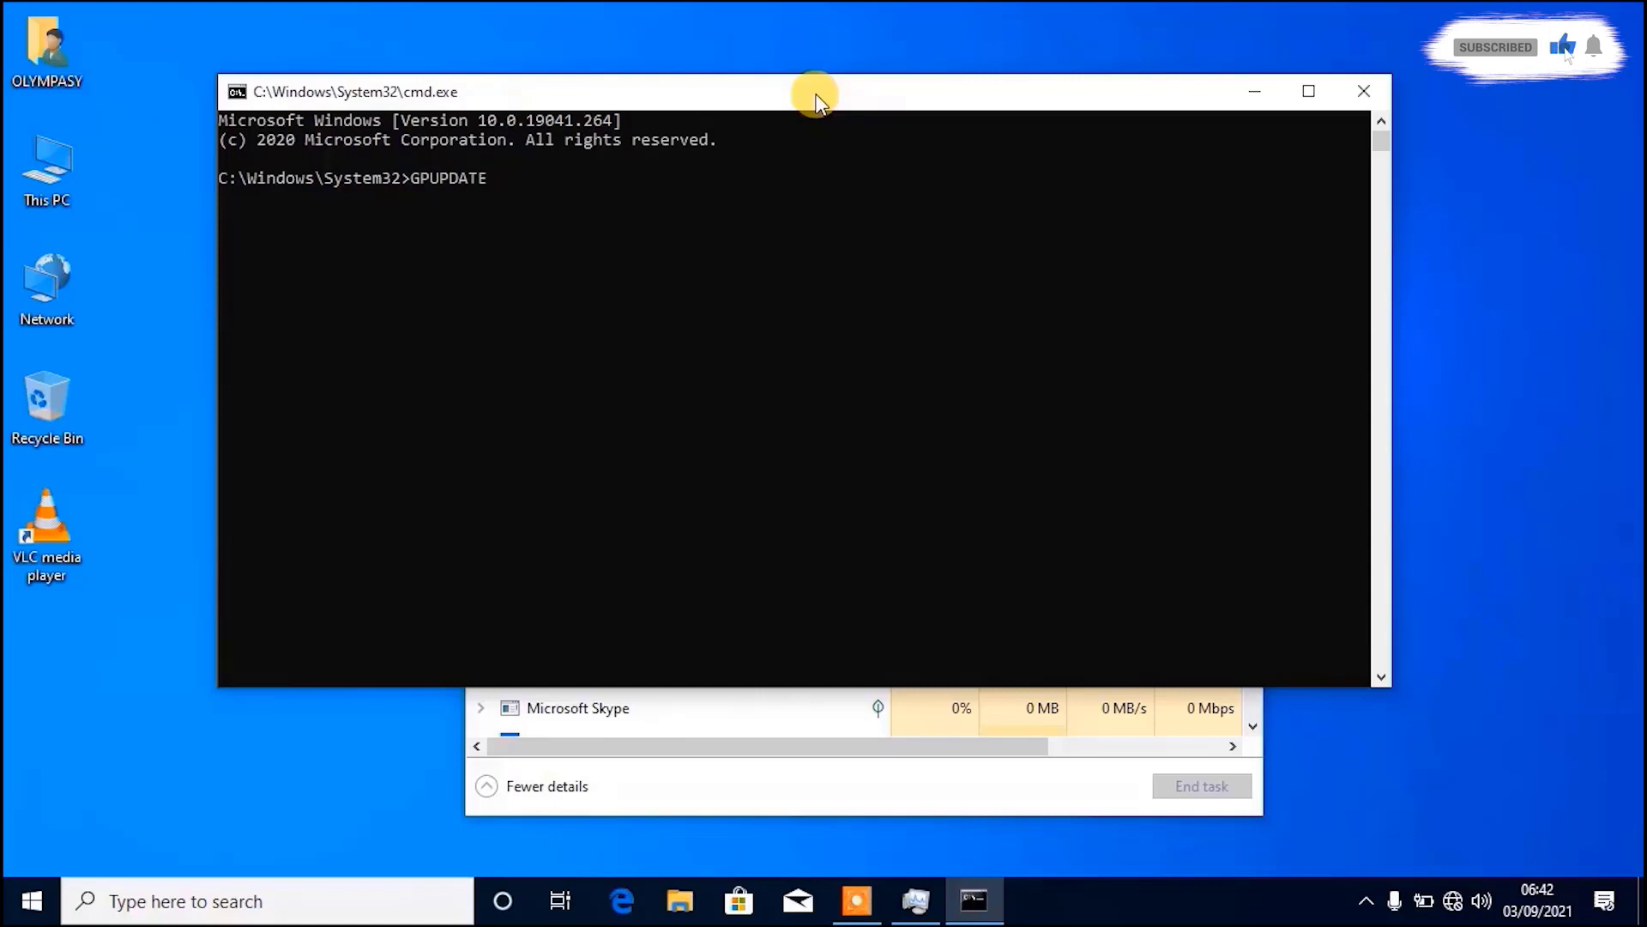
pyautogui.press('Return')
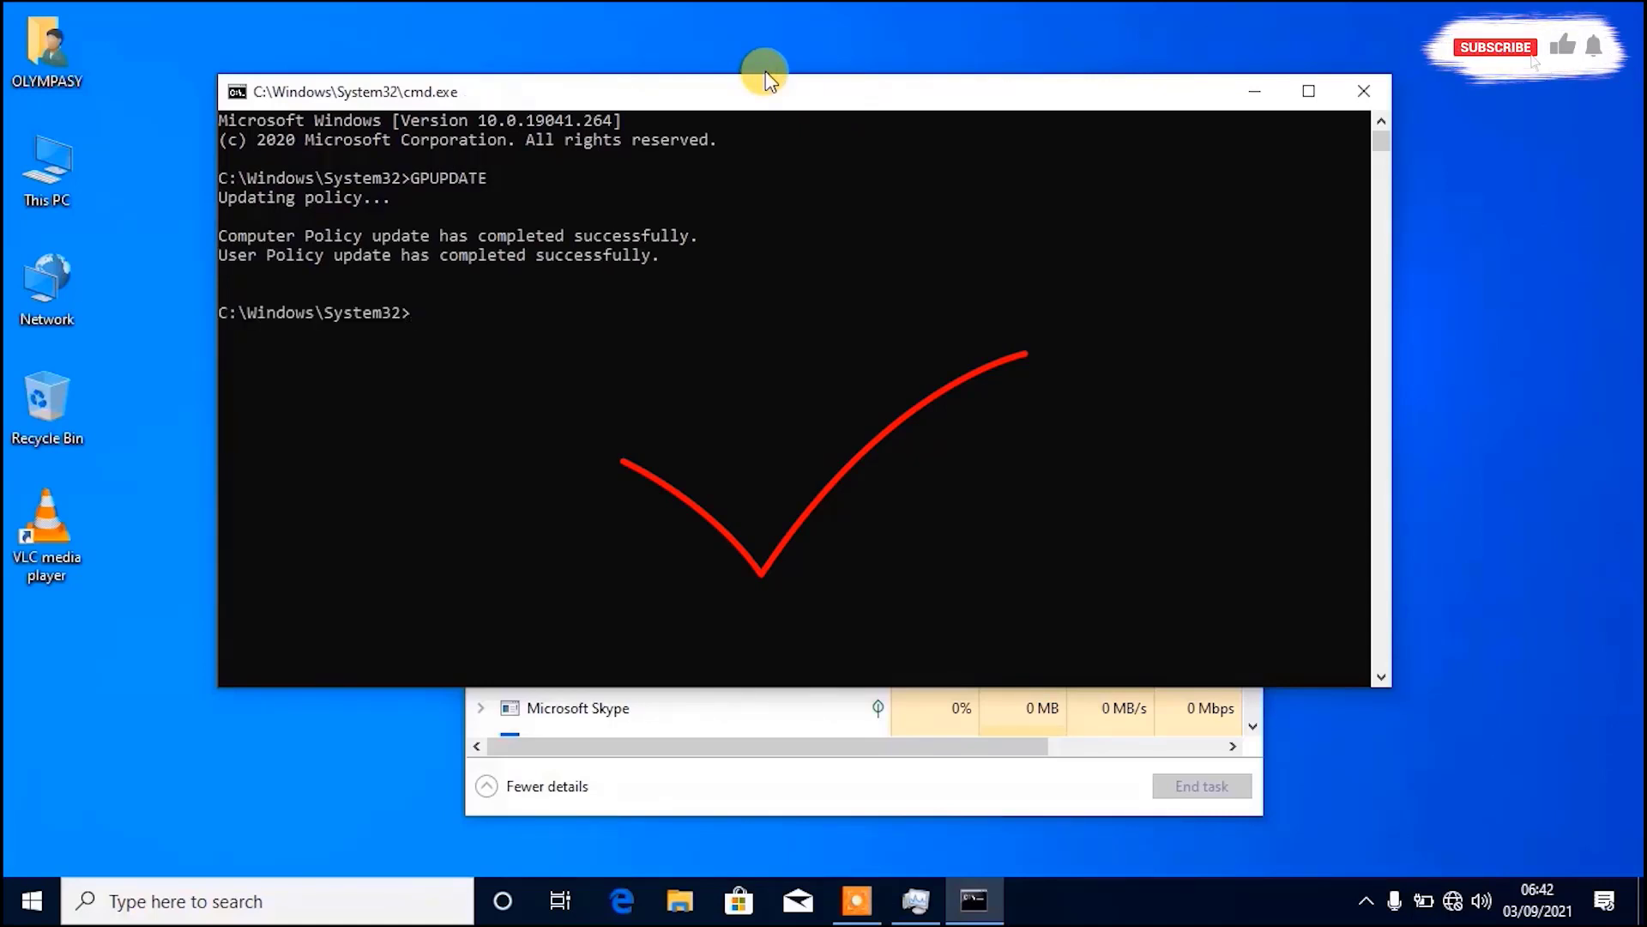
pyautogui.click(1367, 92)
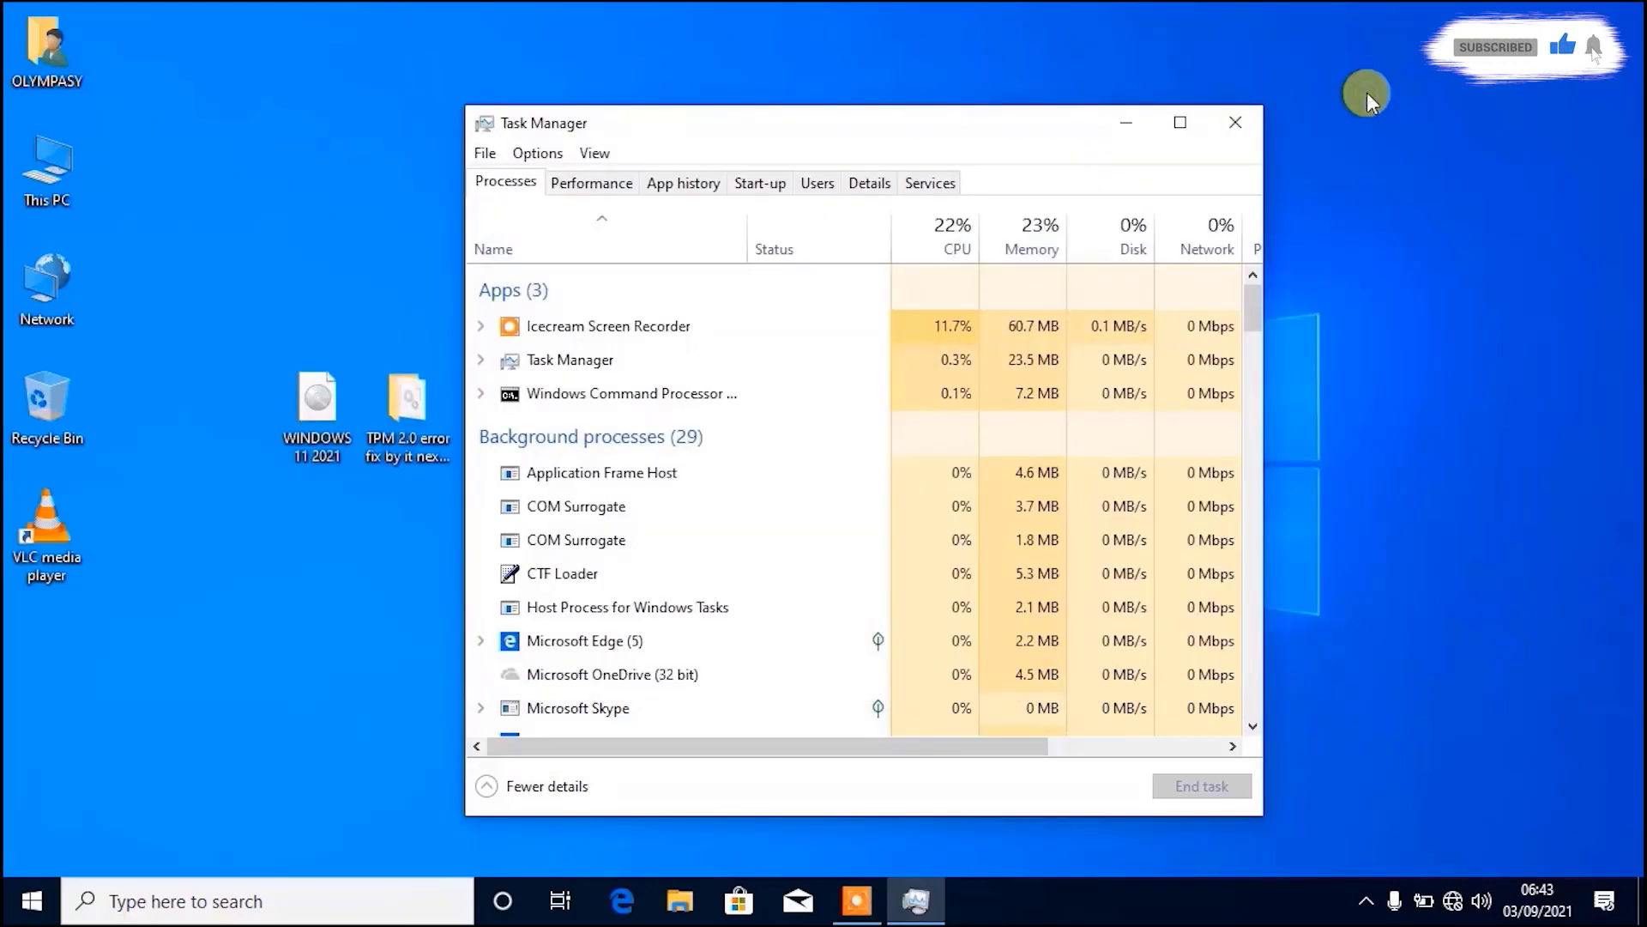
pyautogui.click(1244, 121)
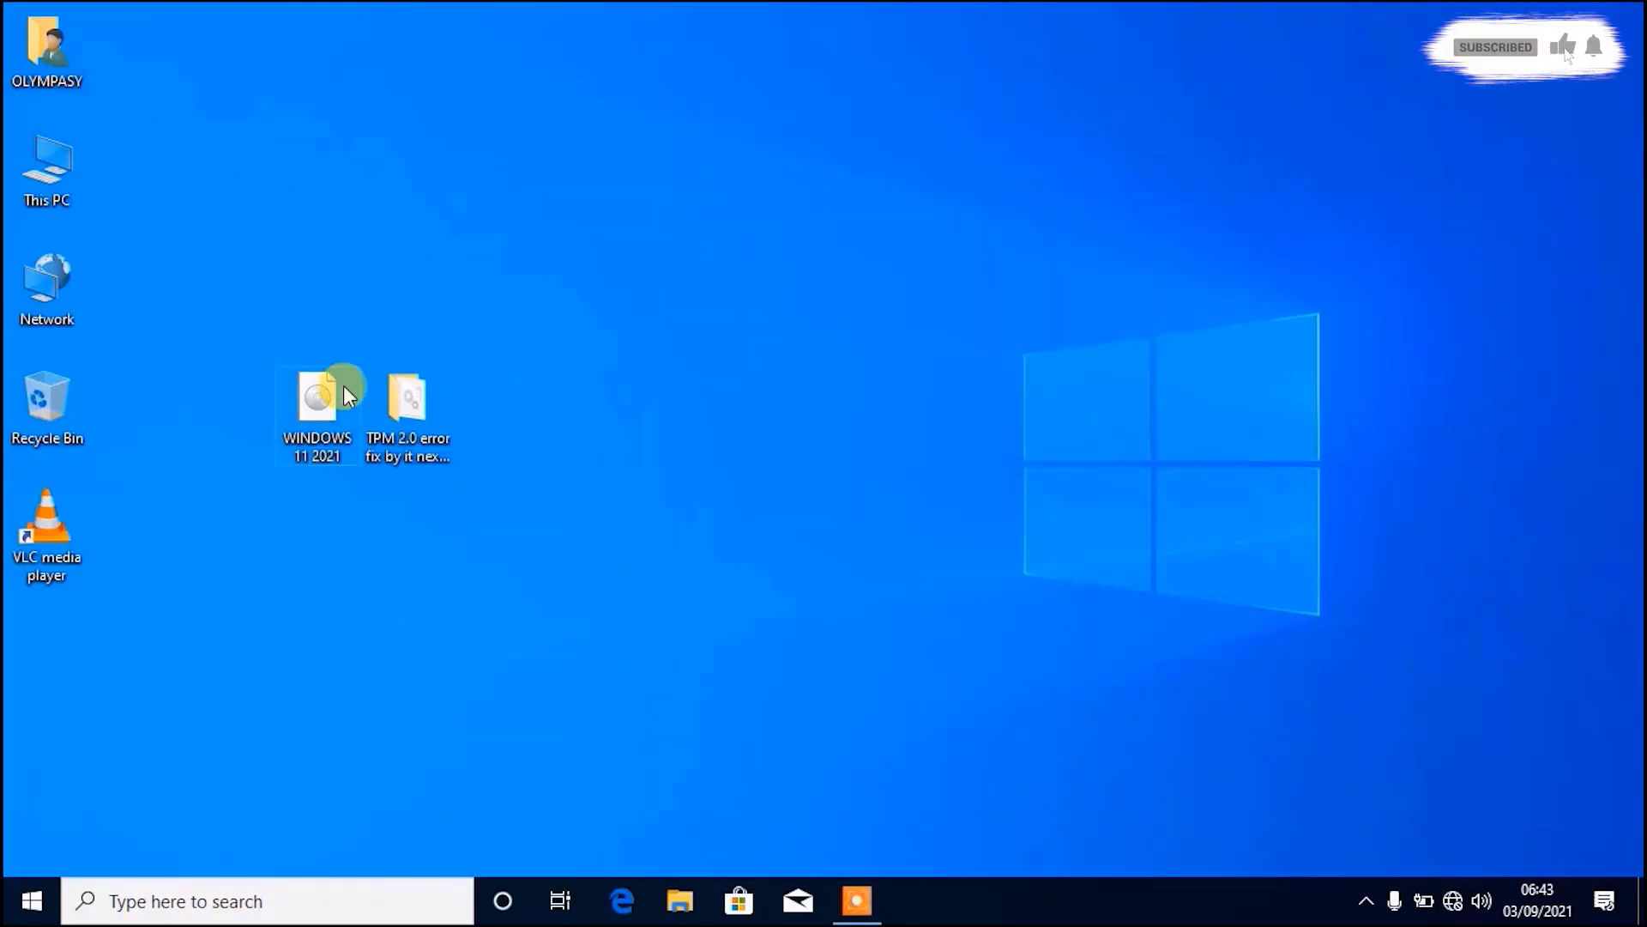
# - Mount the WINDOWS 11 2021 disc image to view its files
pyautogui.click(327, 400)
pyautogui.moveTo(324, 397); pyautogui.dragTo(524, 404)
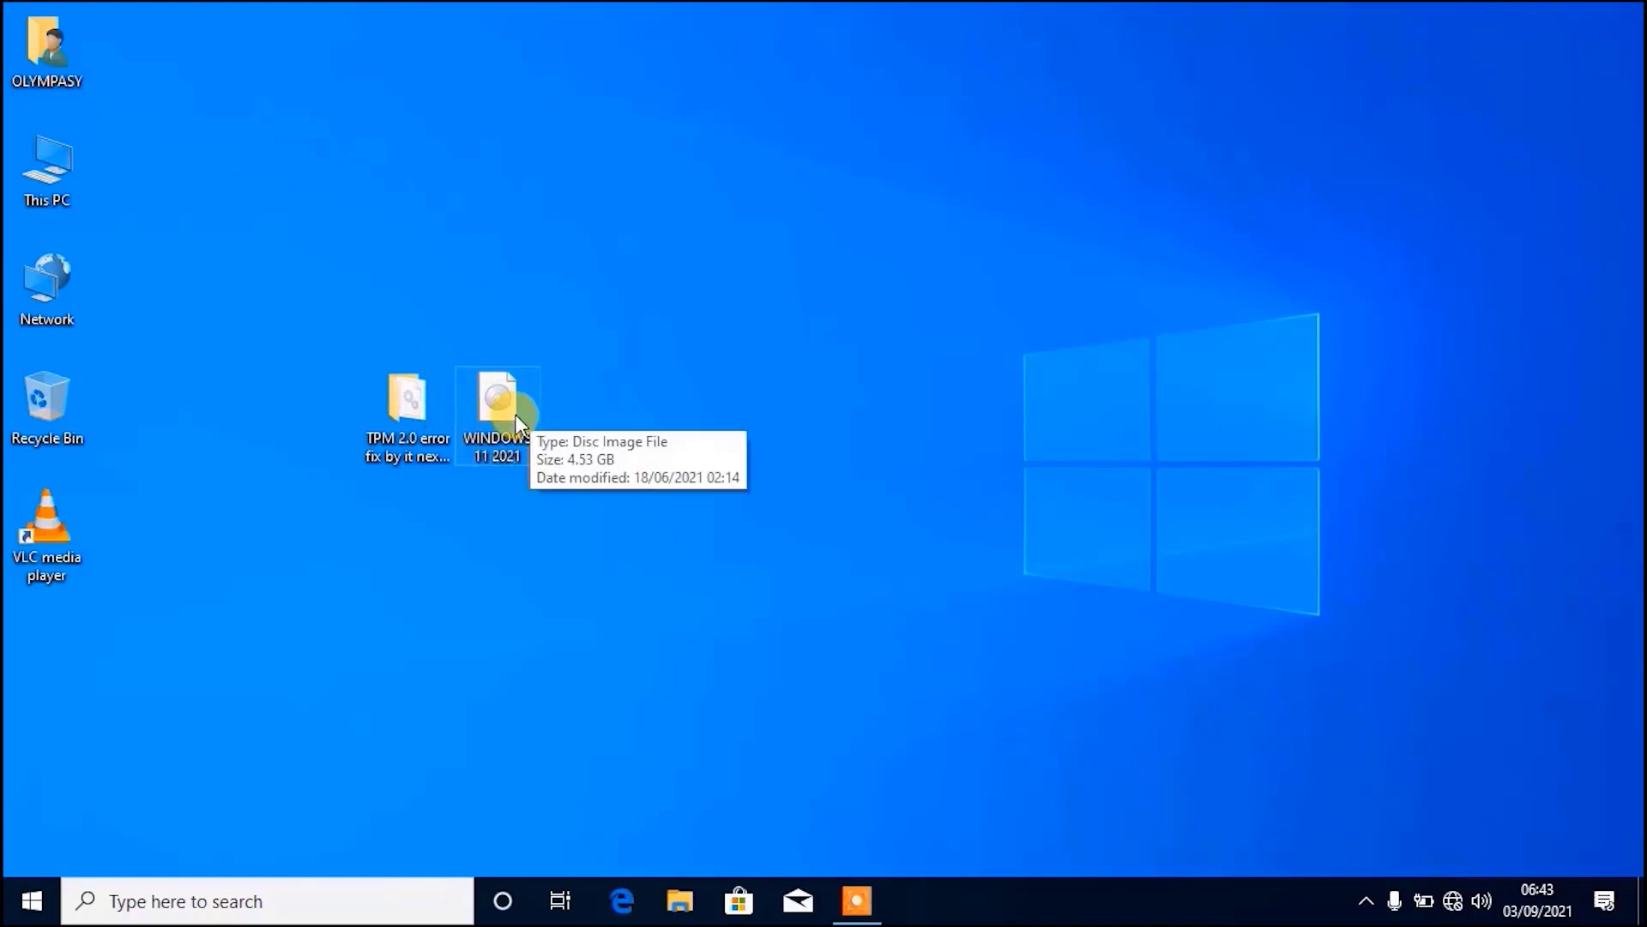
pyautogui.doubleClick(513, 412)
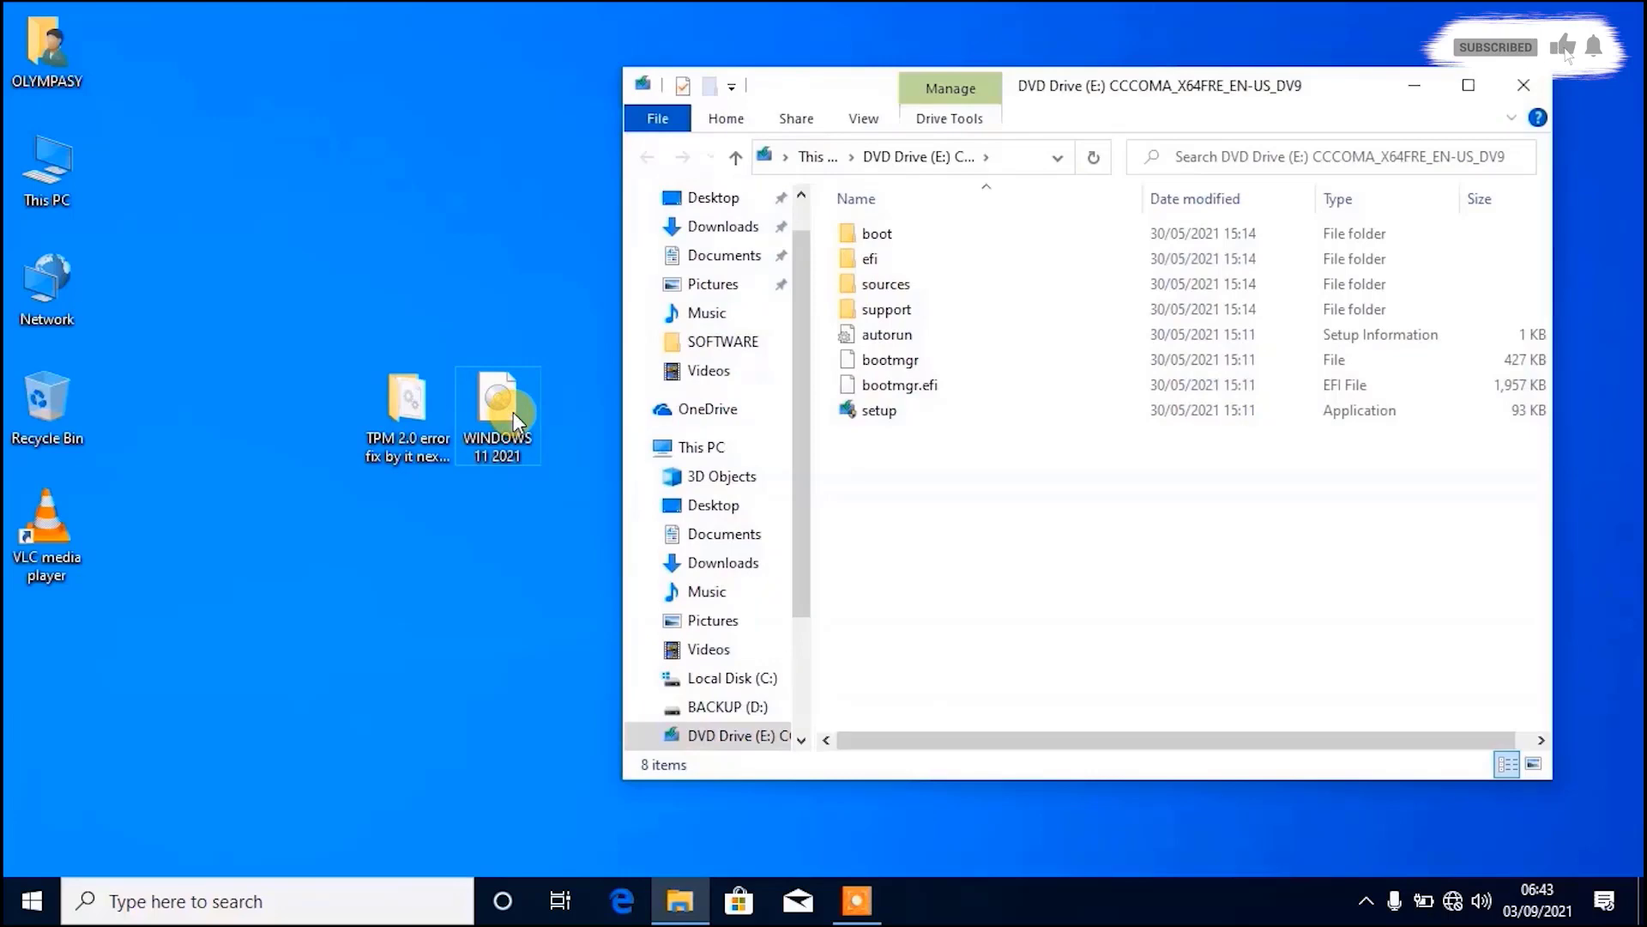
# - Run Windows 11 setup until it reports the TPM 2.0 requirement, then close it
pyautogui.doubleClick(855, 413)
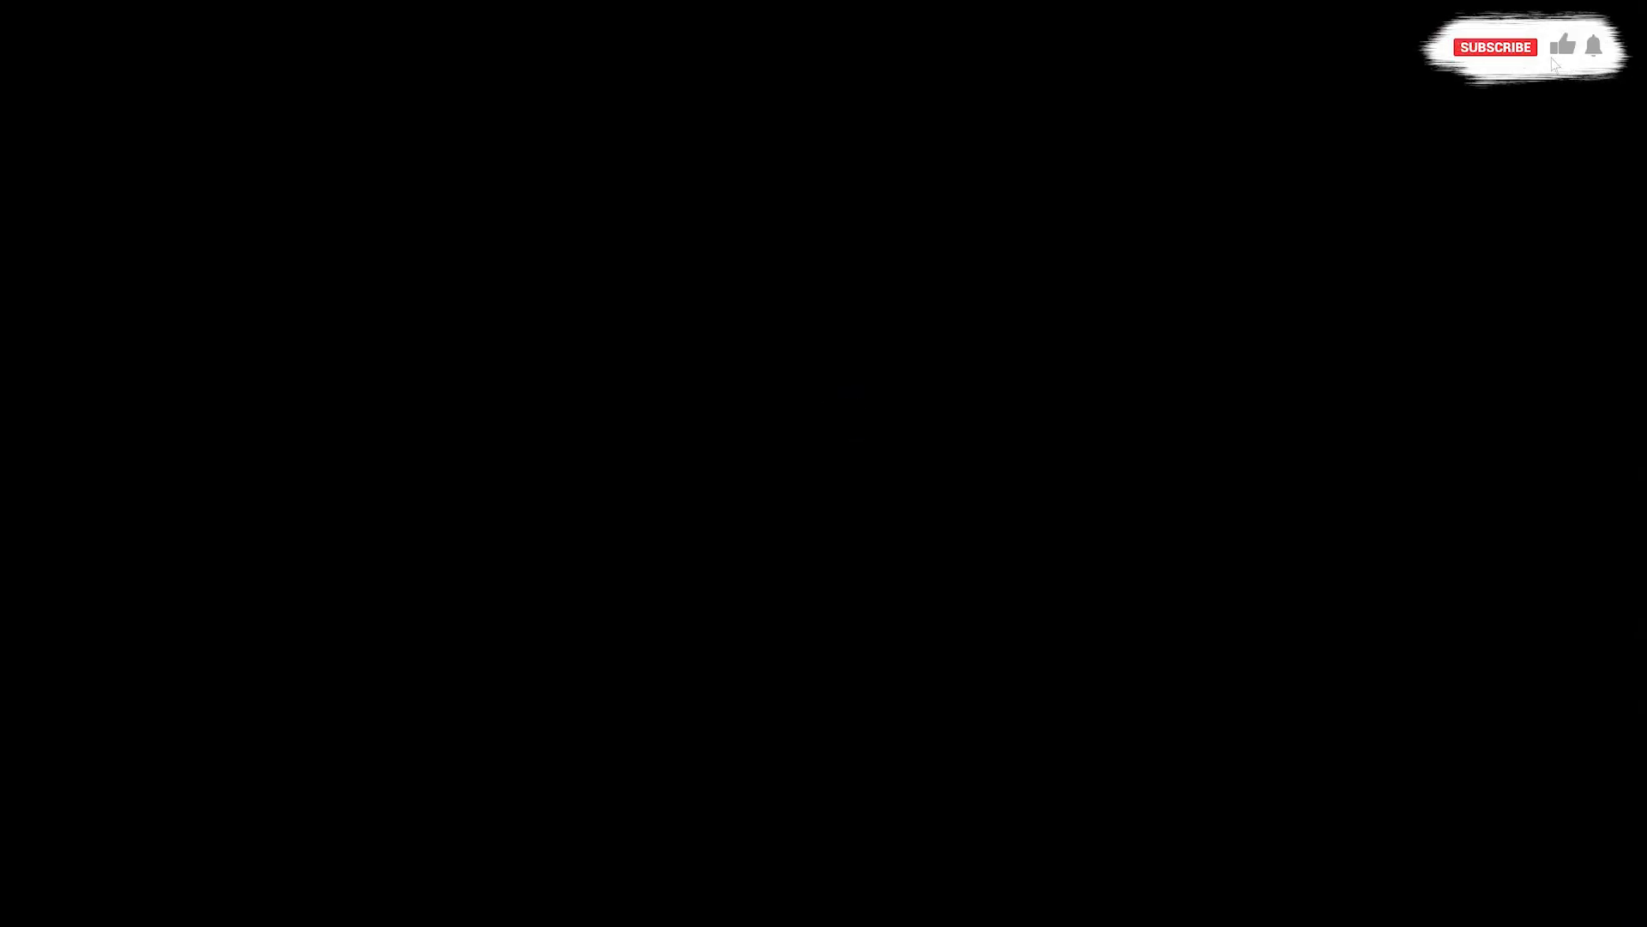
pyautogui.click(762, 621)
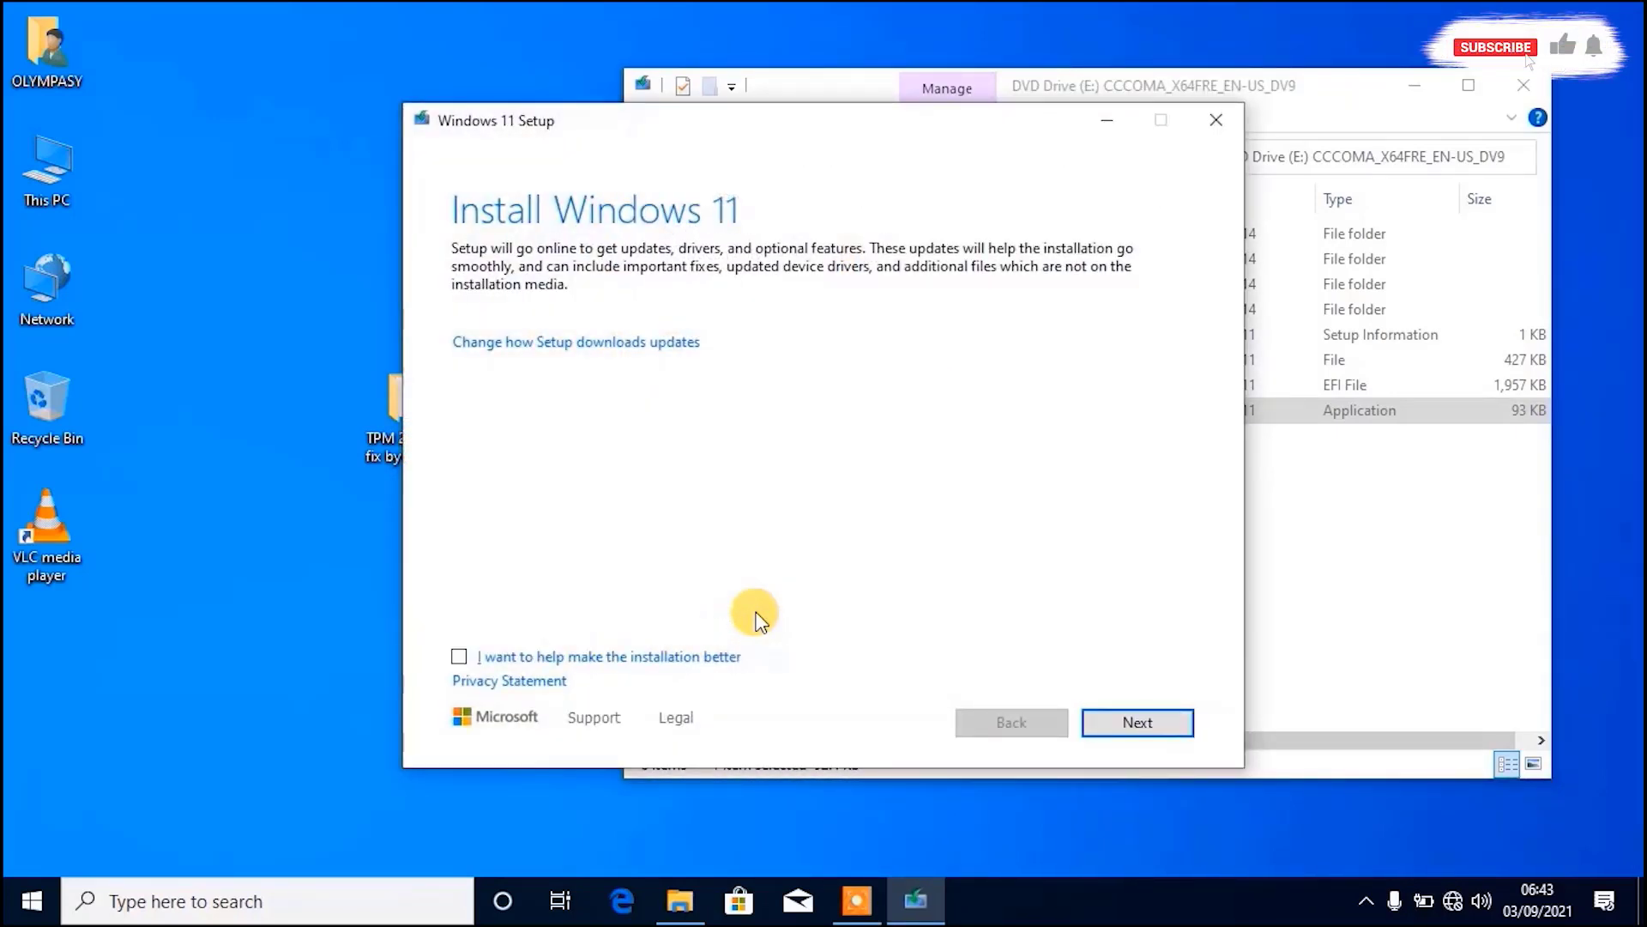
pyautogui.click(1124, 723)
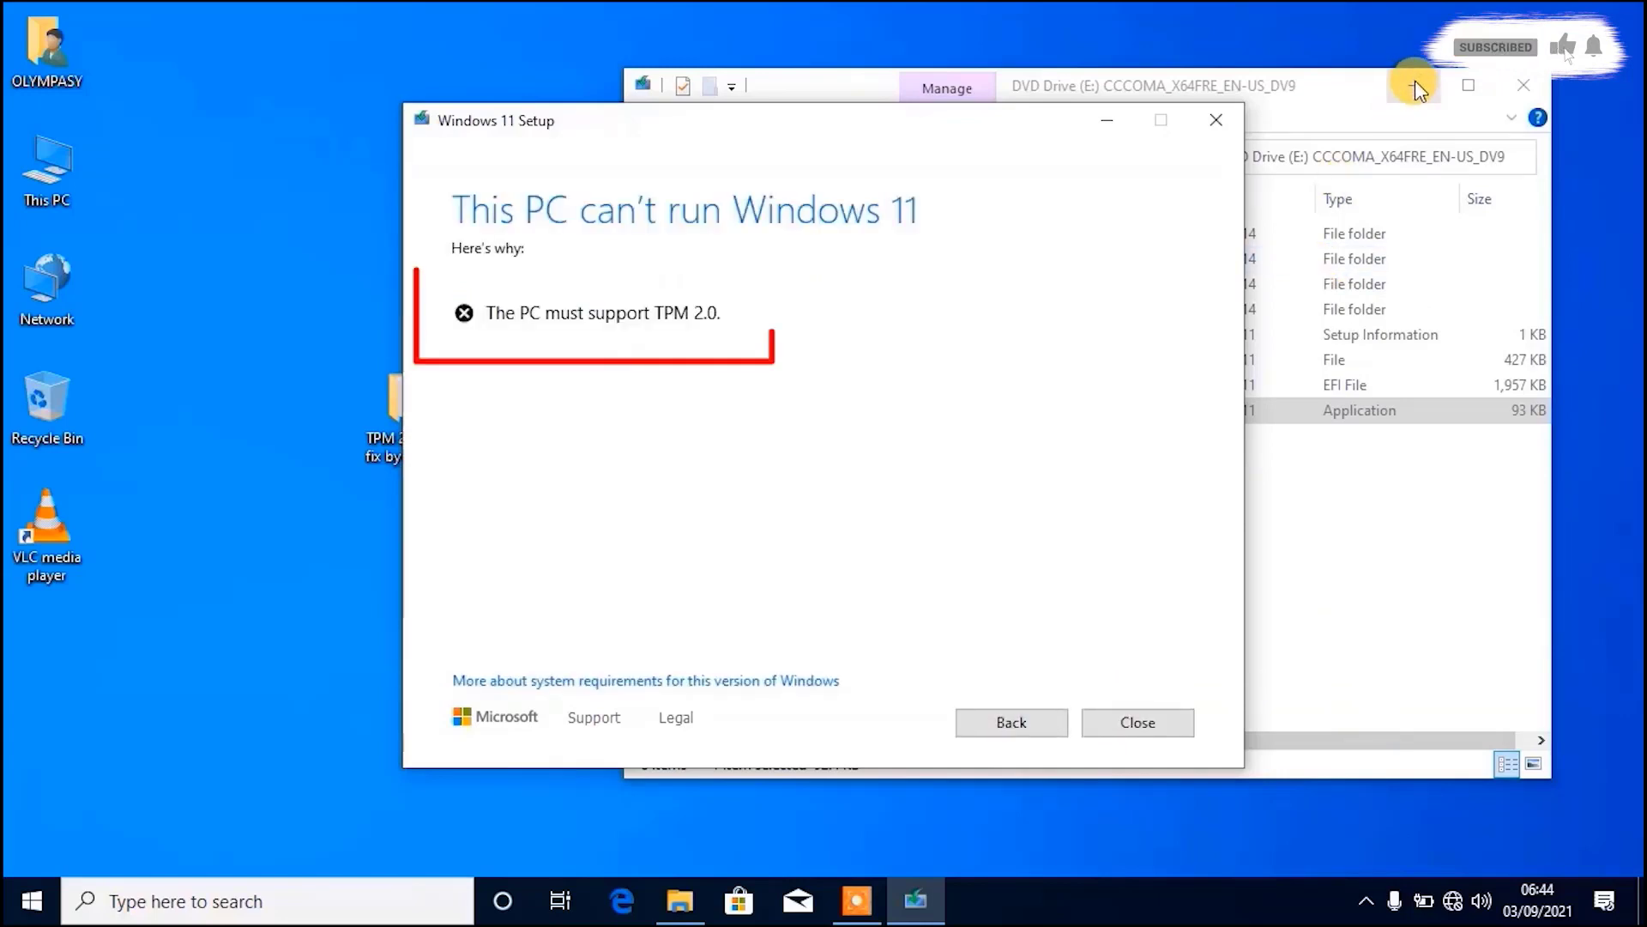
pyautogui.moveTo(796, 109); pyautogui.dragTo(769, 101)
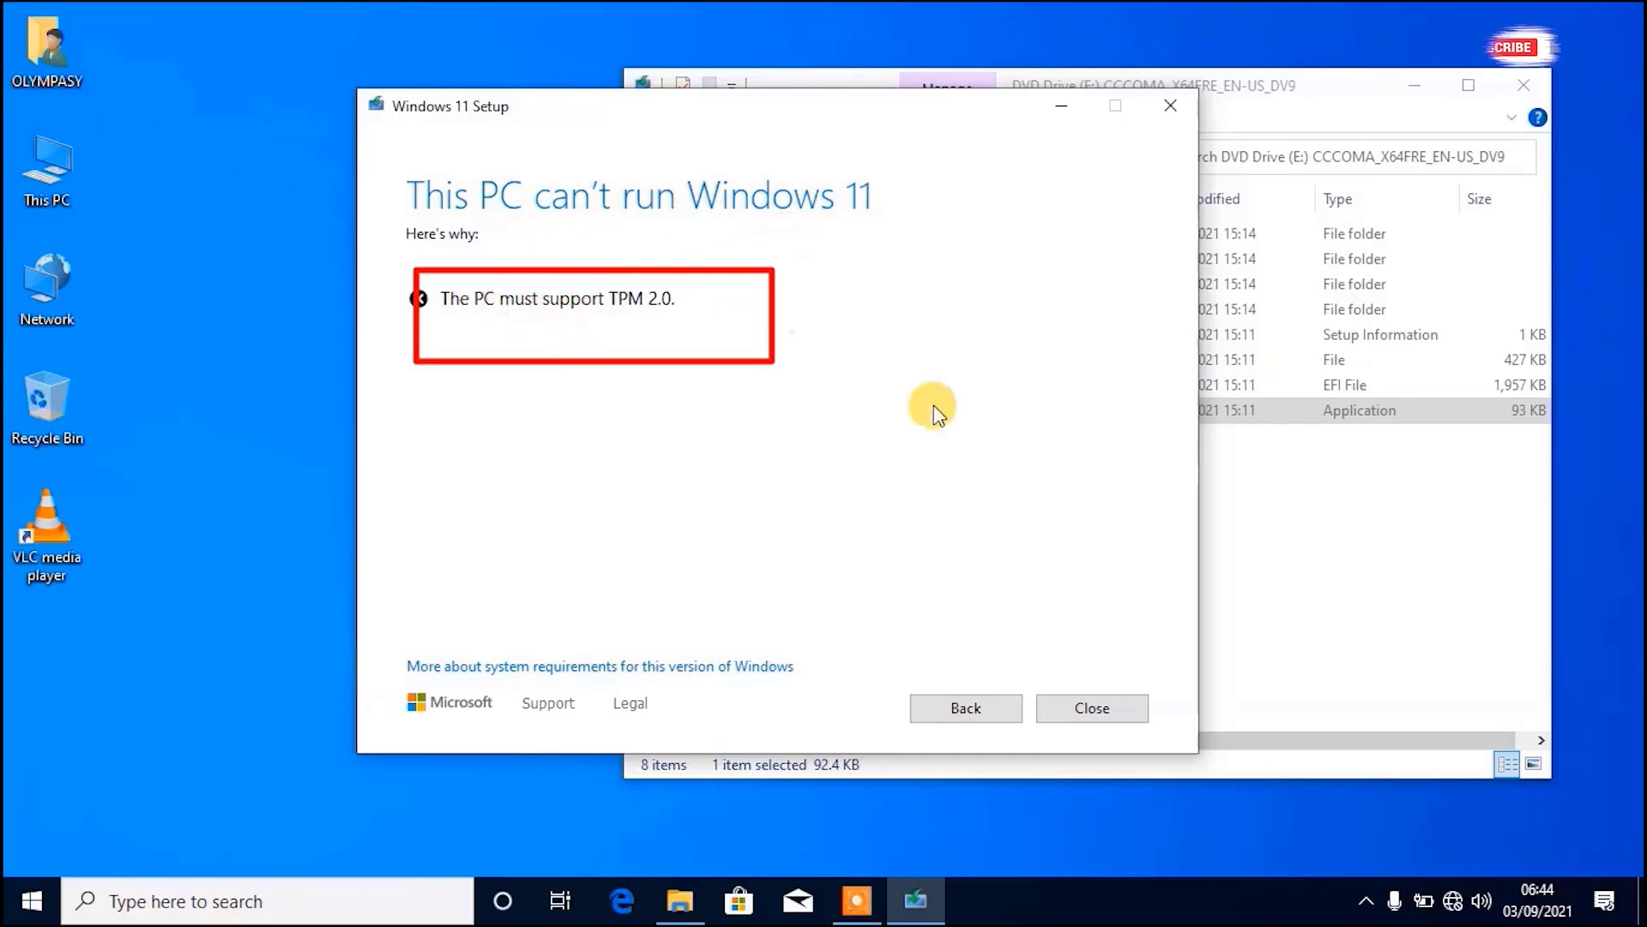
pyautogui.click(1090, 708)
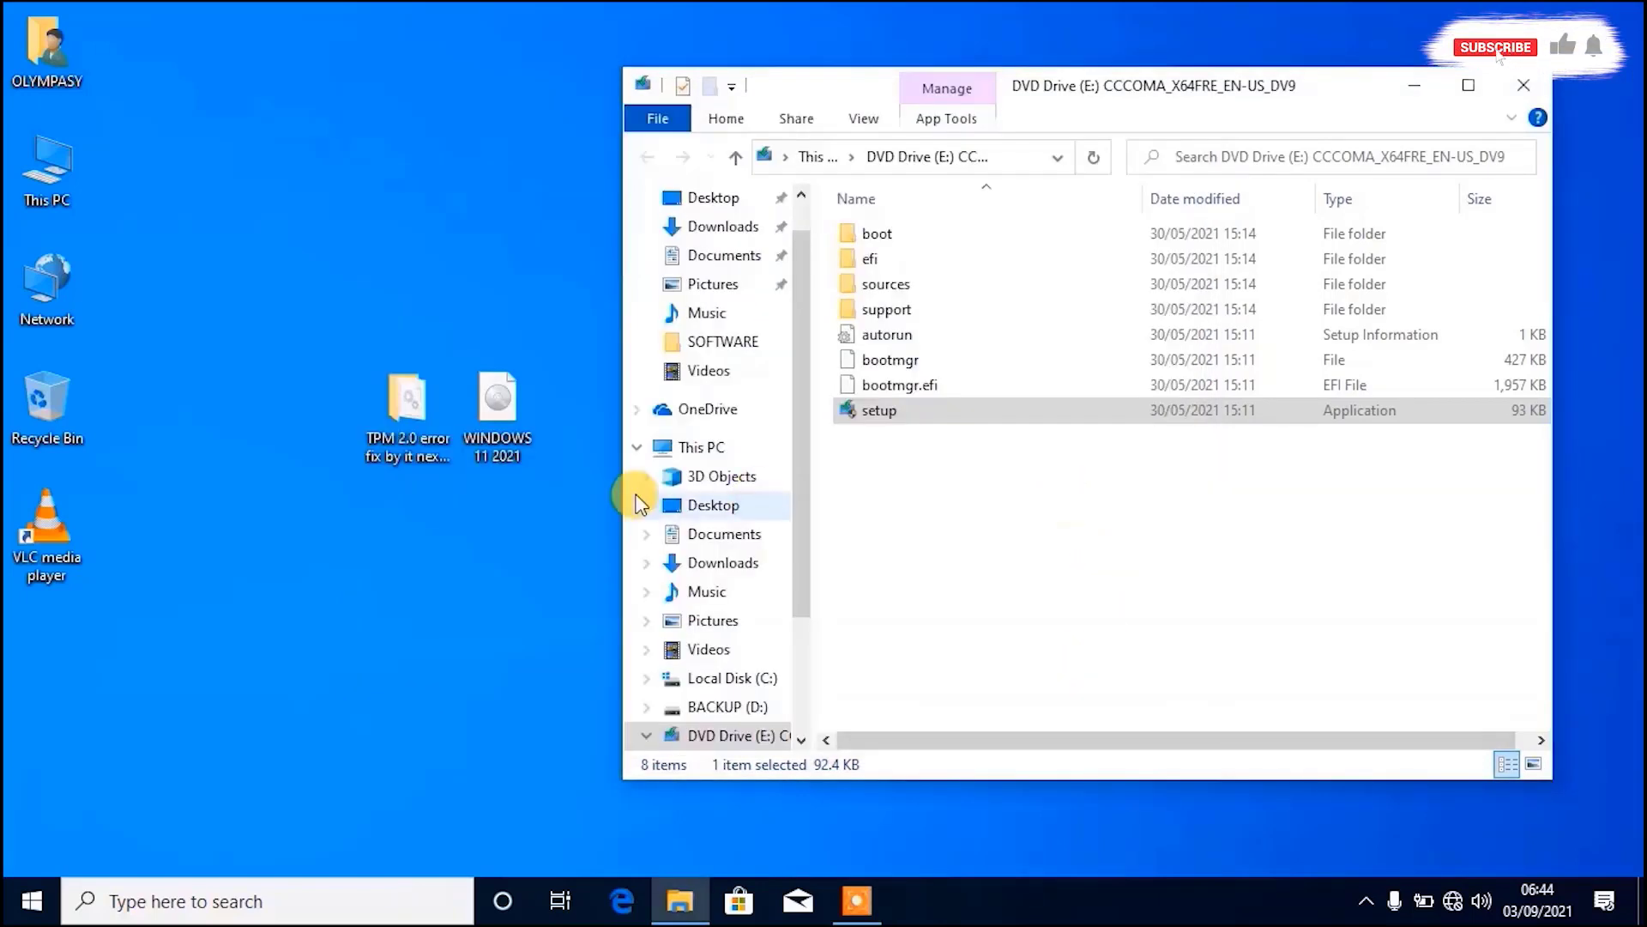
# - Create a new folder on the desktop
pyautogui.rightClick(168, 536)
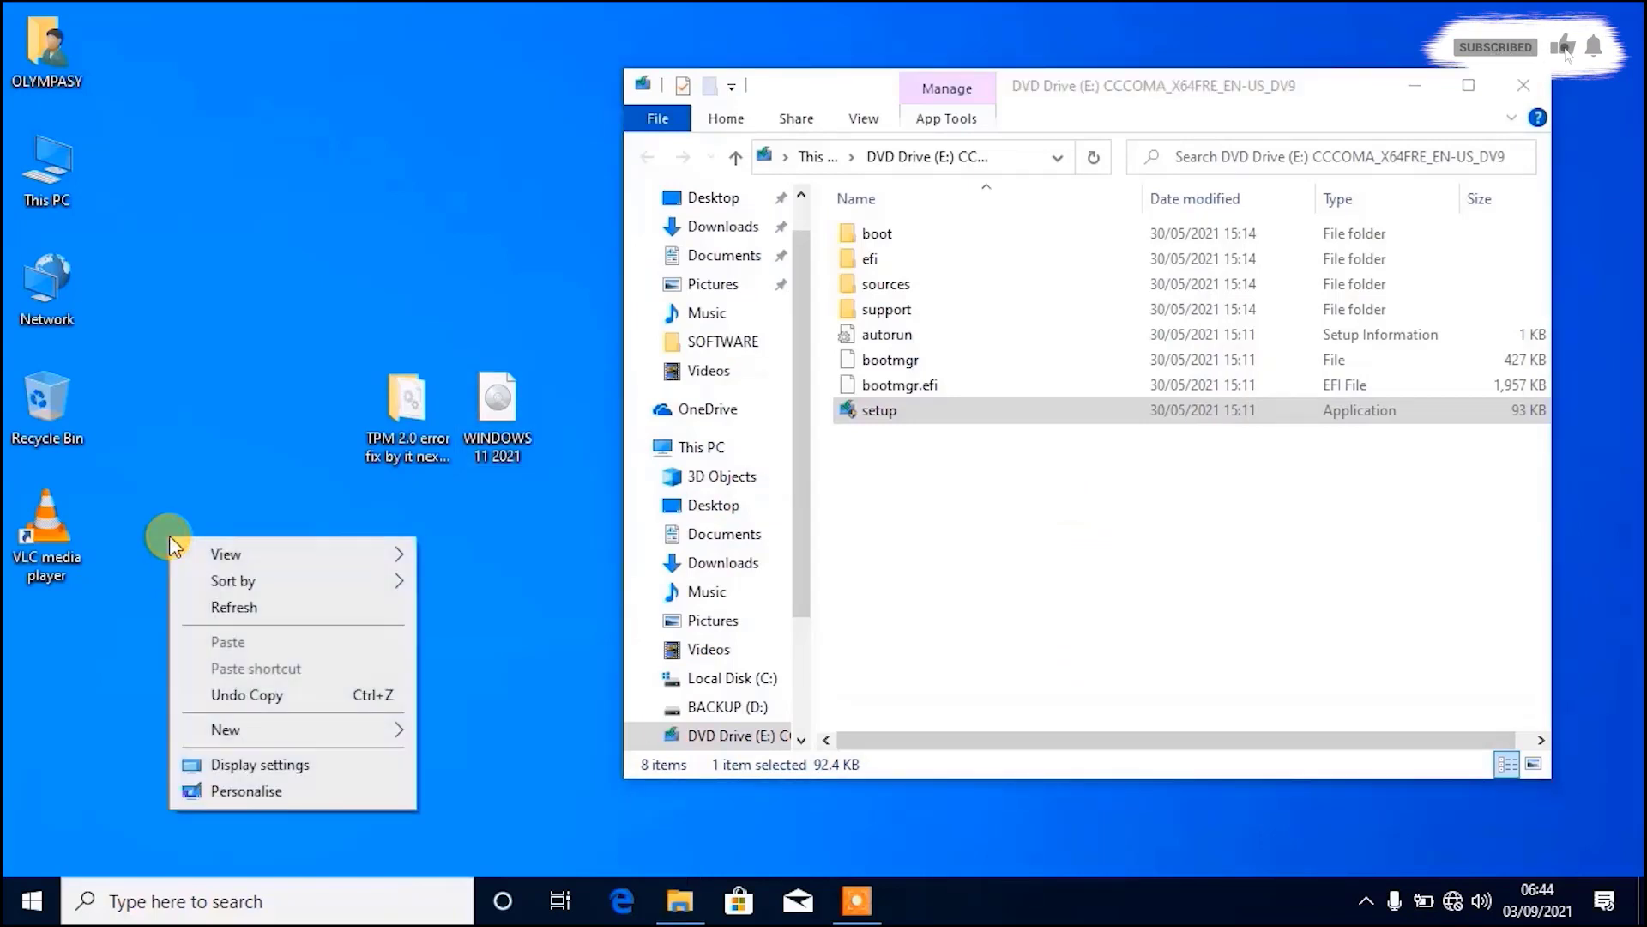
pyautogui.moveTo(230, 729)
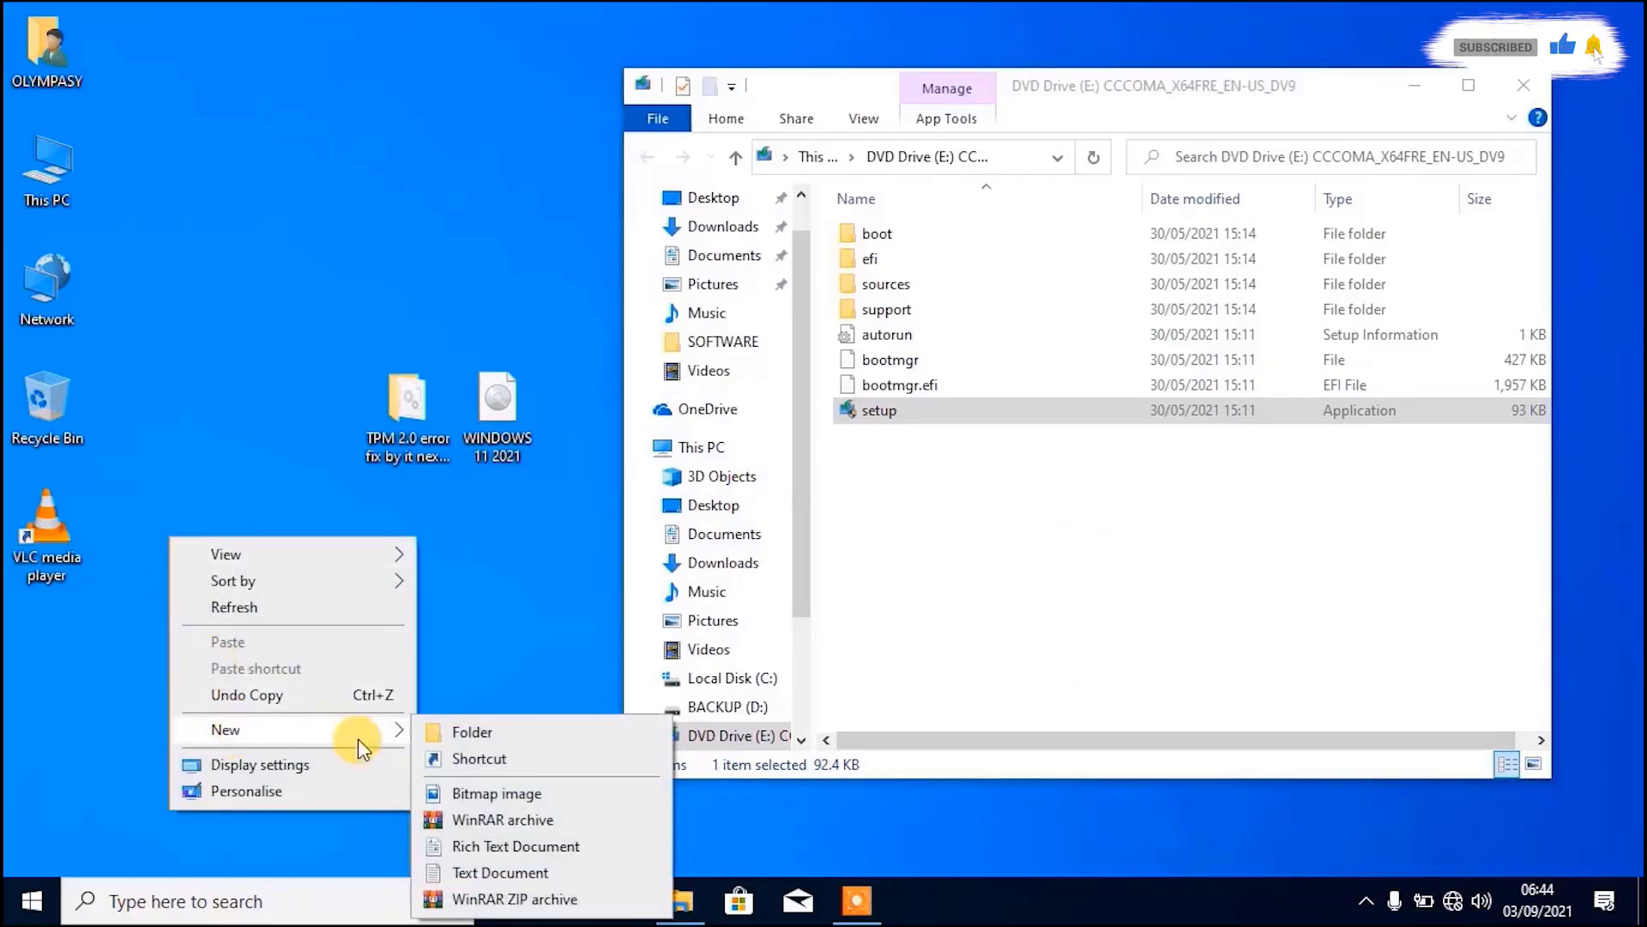
pyautogui.click(503, 735)
pyautogui.click(491, 736)
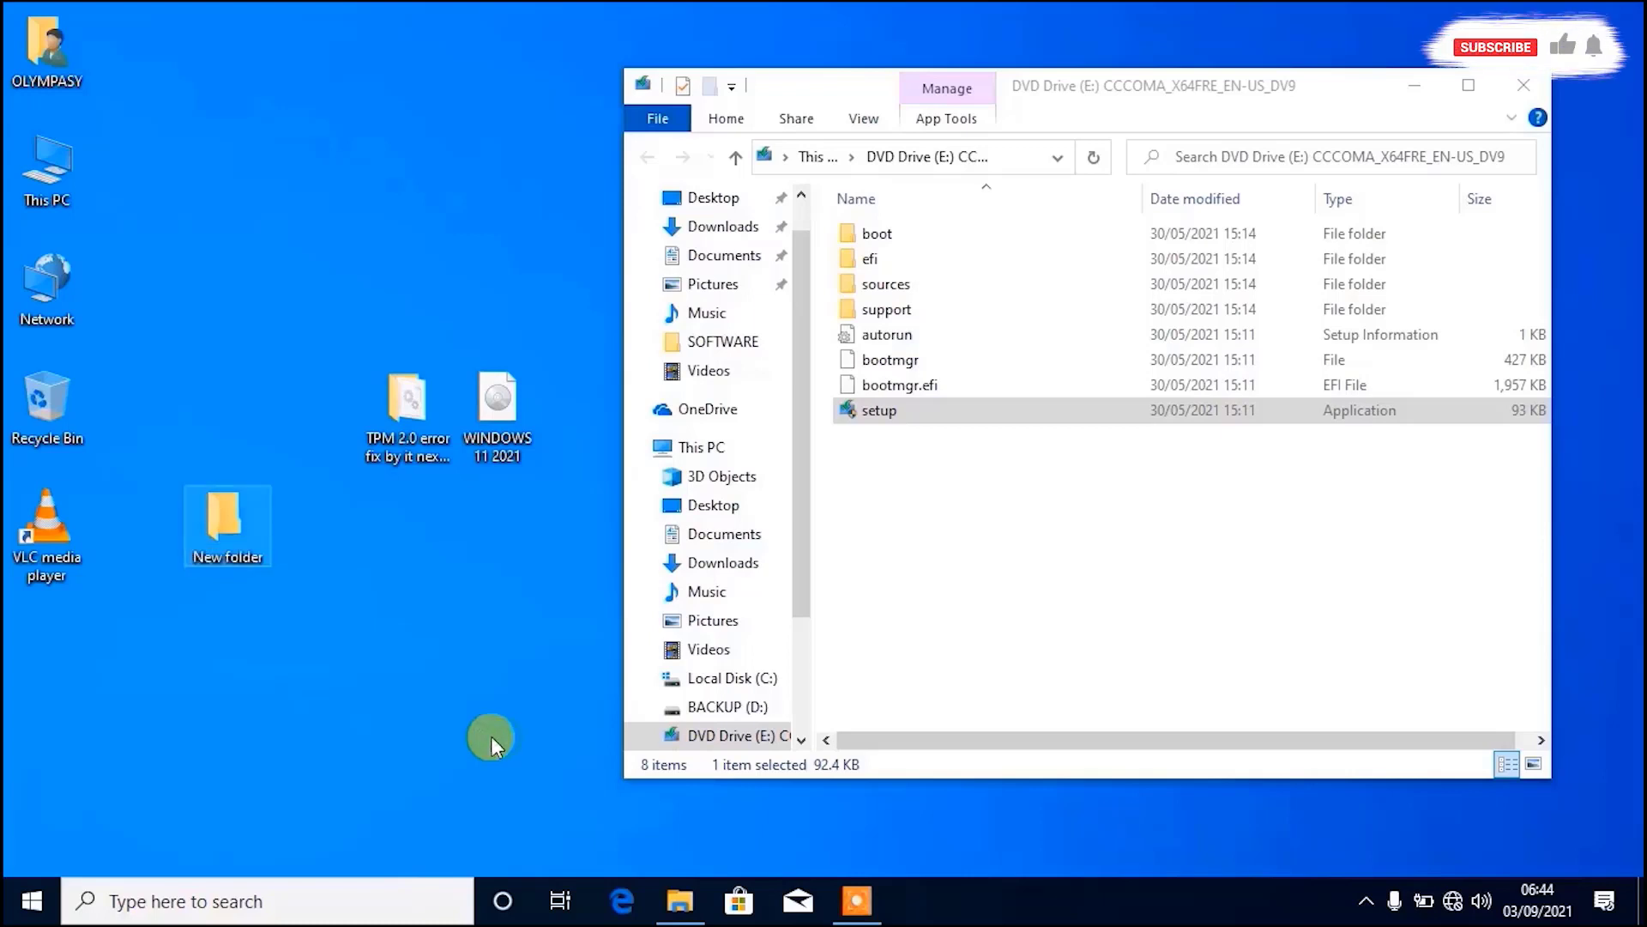
# - Rename the new folder to 'WINDOWS 11 SETUP'
pyautogui.rightClick(230, 525)
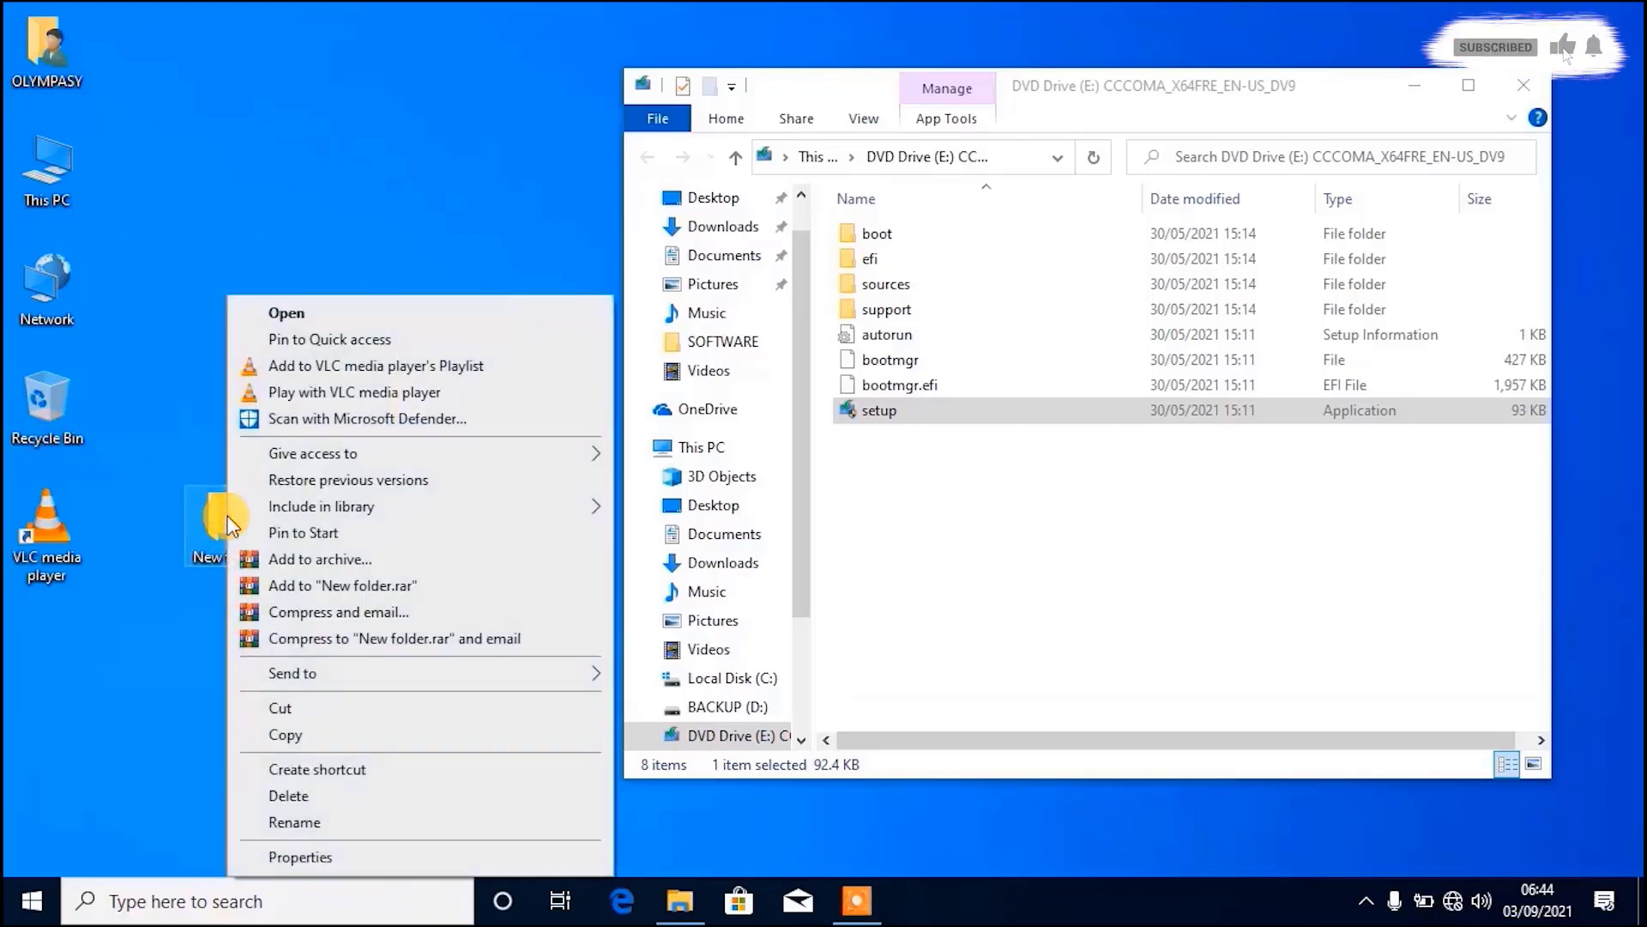
pyautogui.click(396, 813)
pyautogui.write('W')
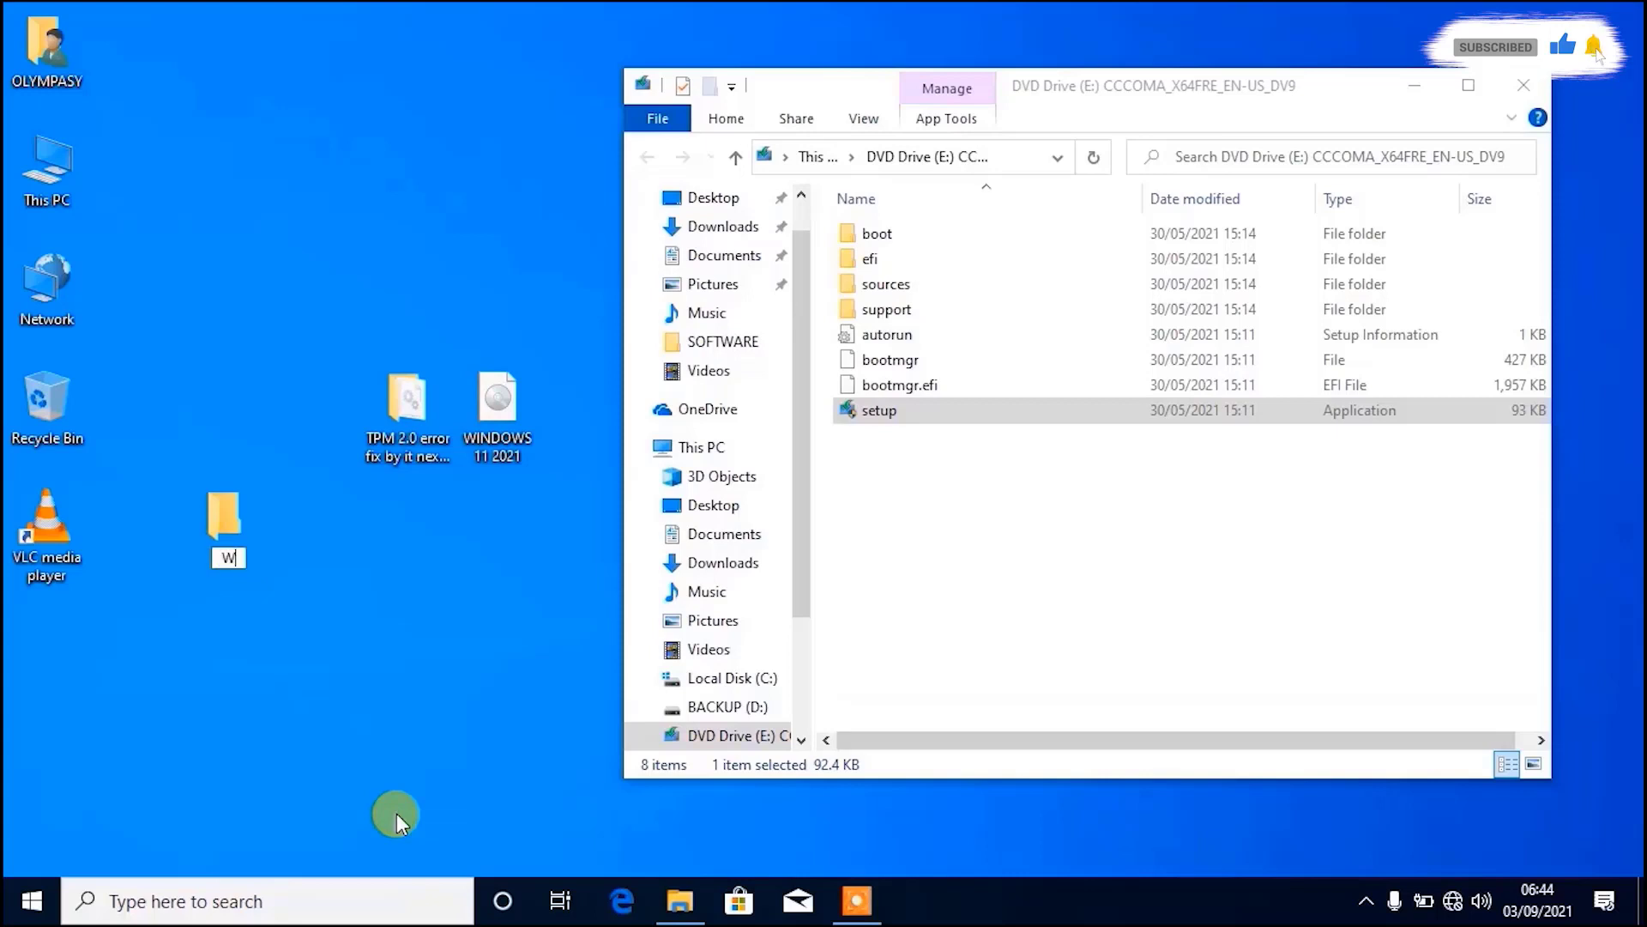
pyautogui.write('INDOWS 11 SETUP')
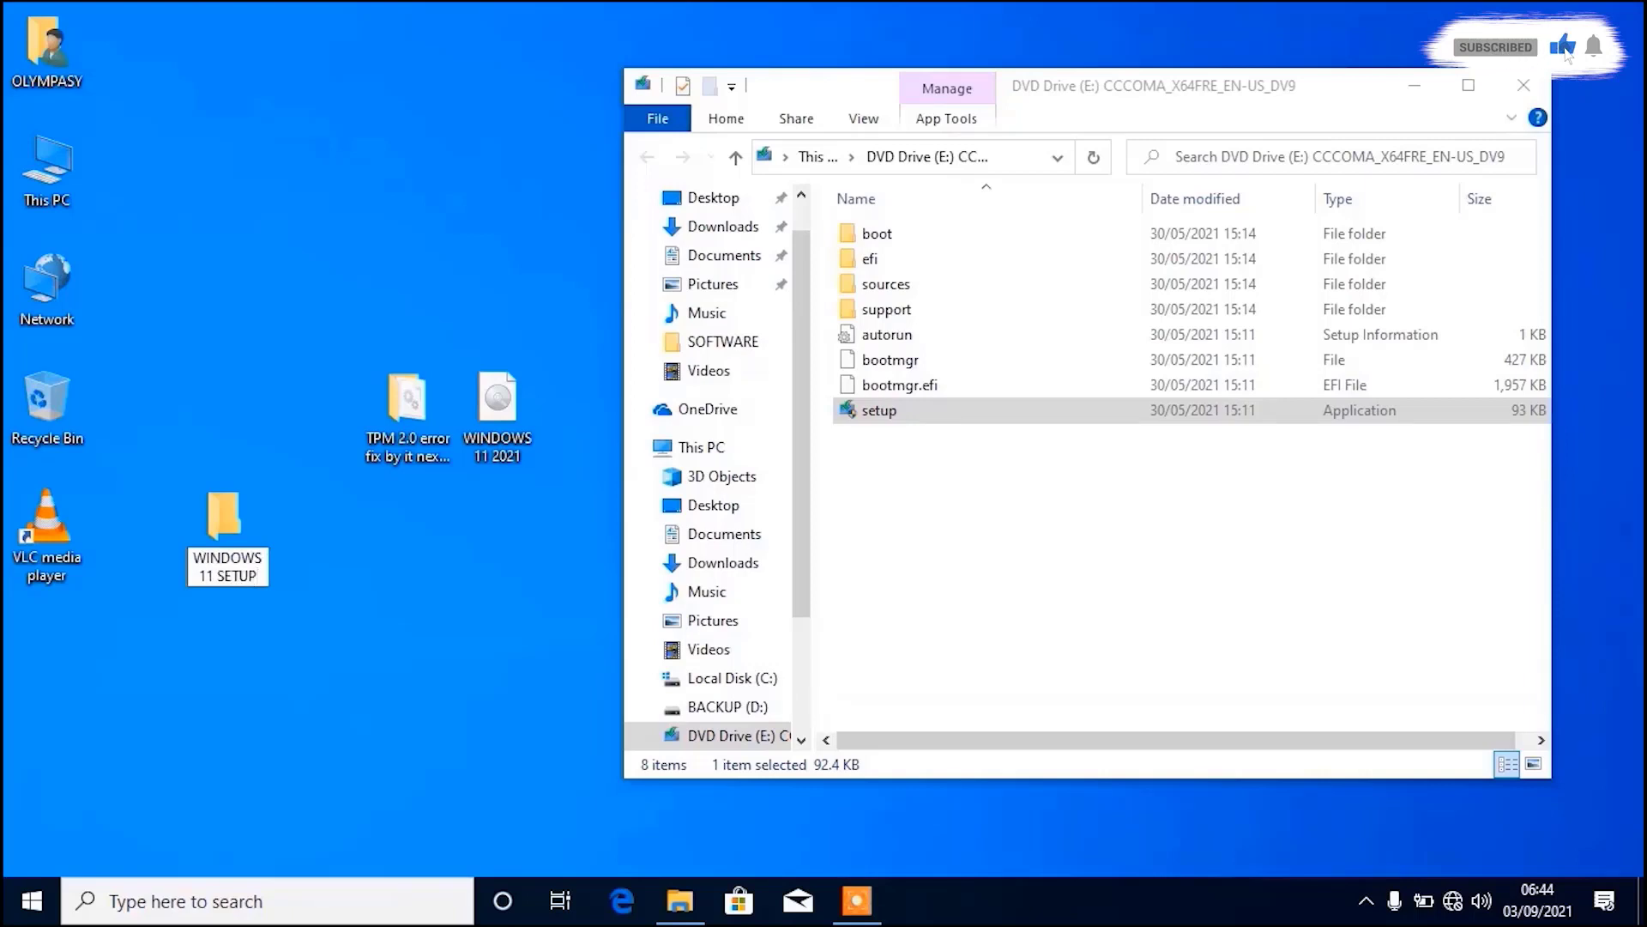
pyautogui.rightClick(375, 700)
pyautogui.press('Escape')
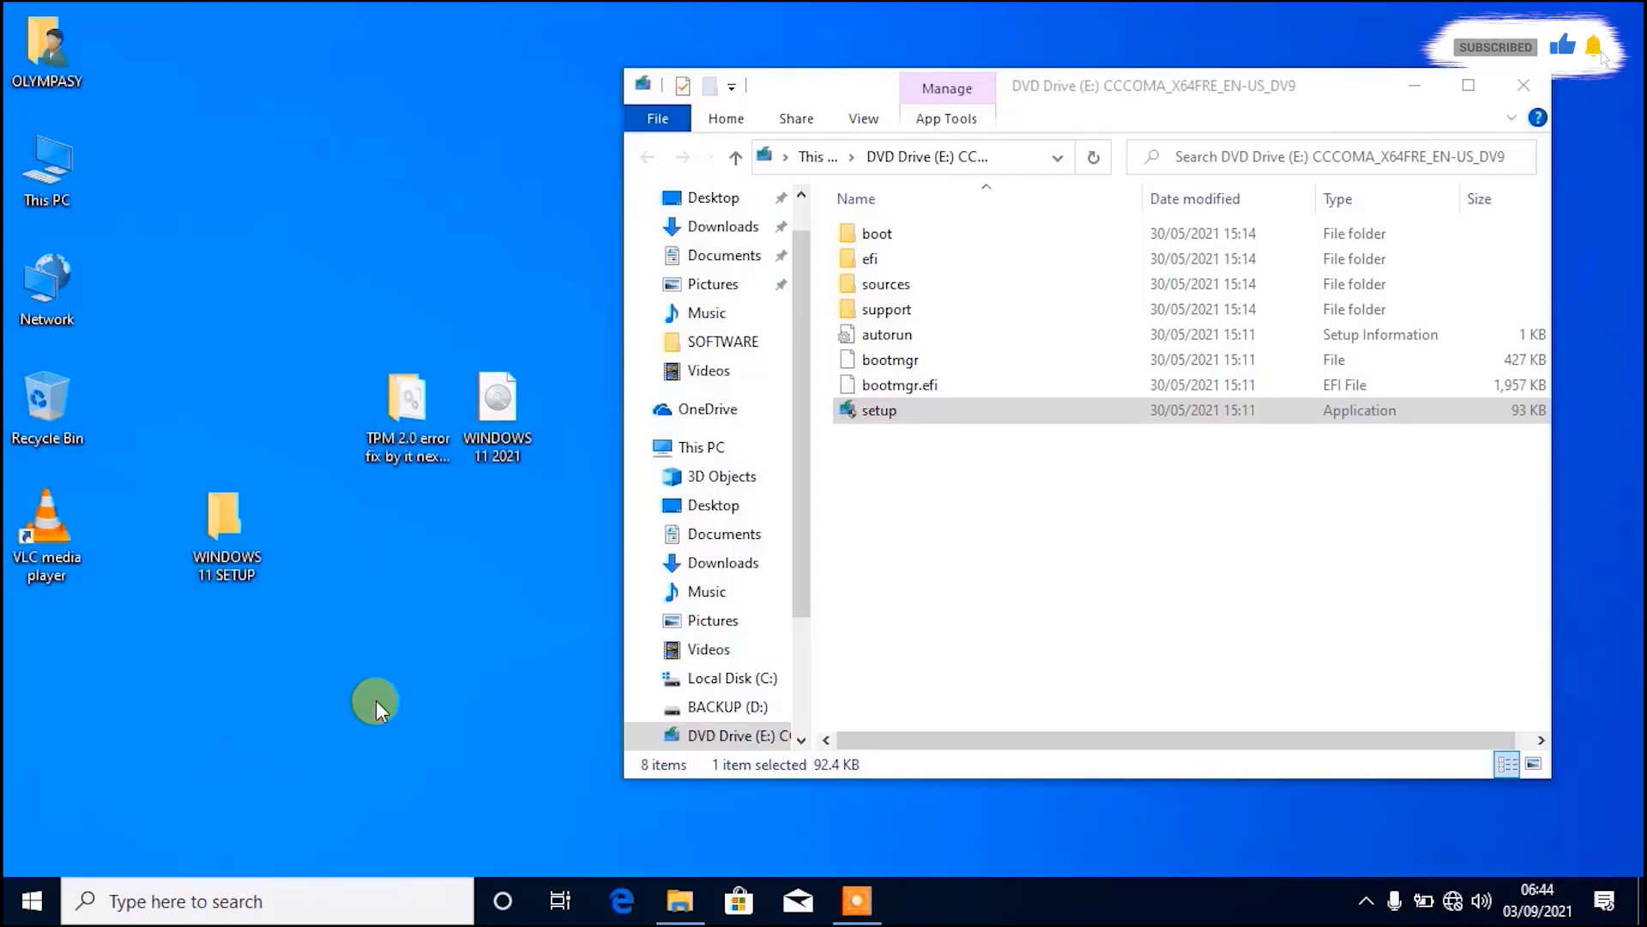
pyautogui.moveTo(915, 507); pyautogui.dragTo(858, 220)
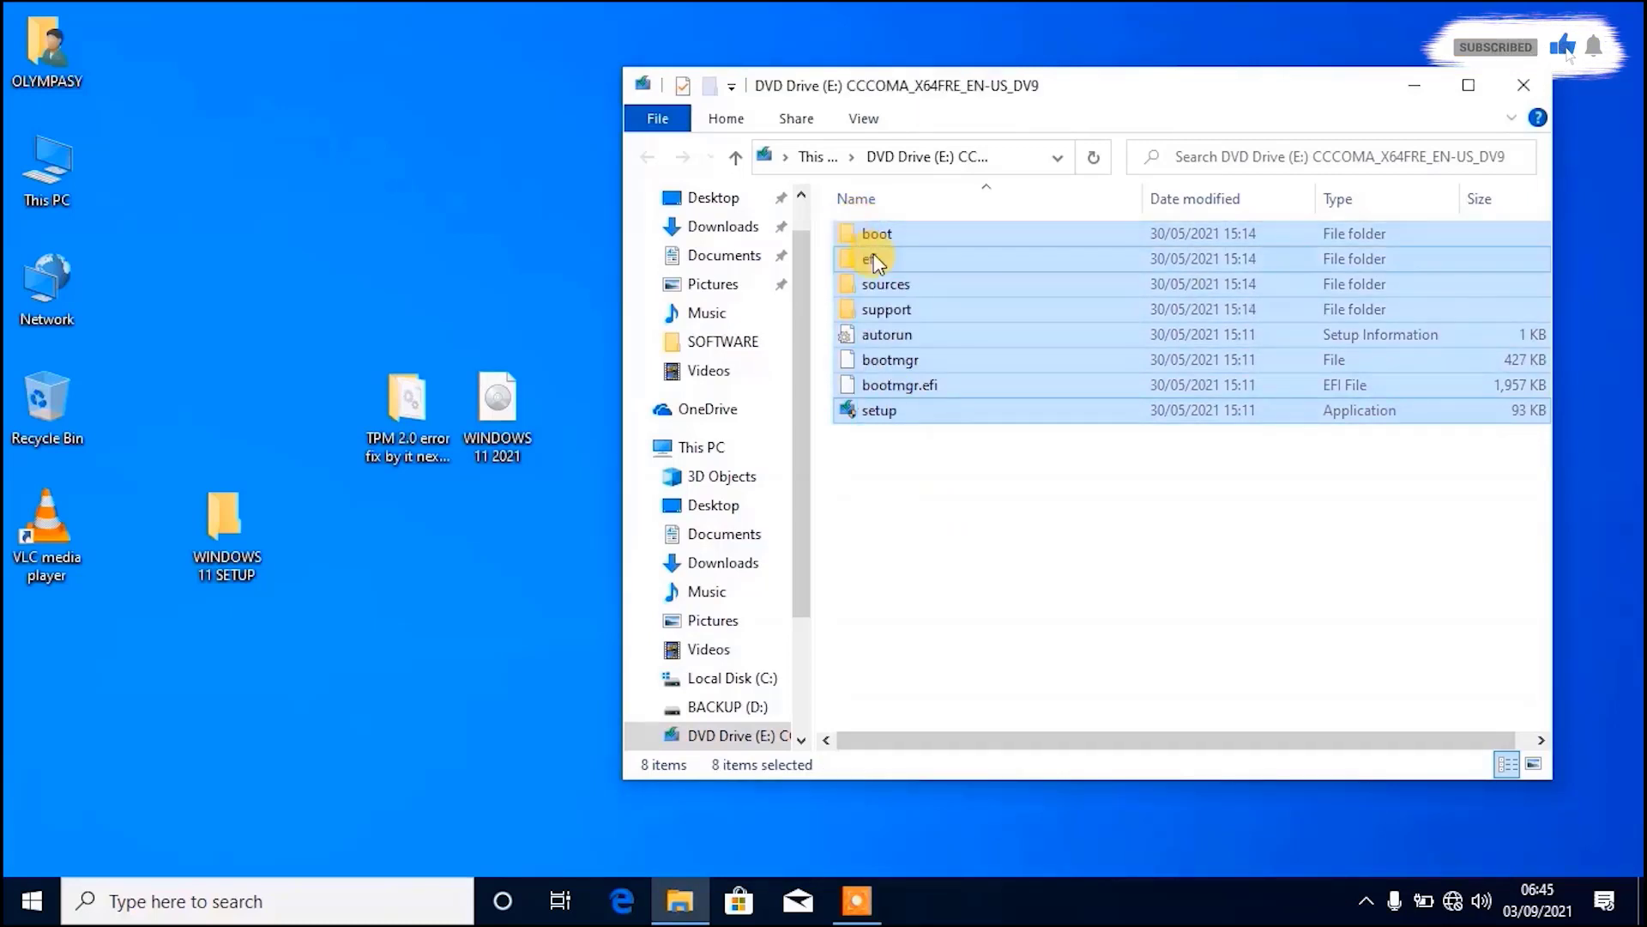
# - Copy all eight items from the Windows 11 disc
pyautogui.moveTo(884, 233); pyautogui.dragTo(884, 234)
pyautogui.rightClick(883, 233)
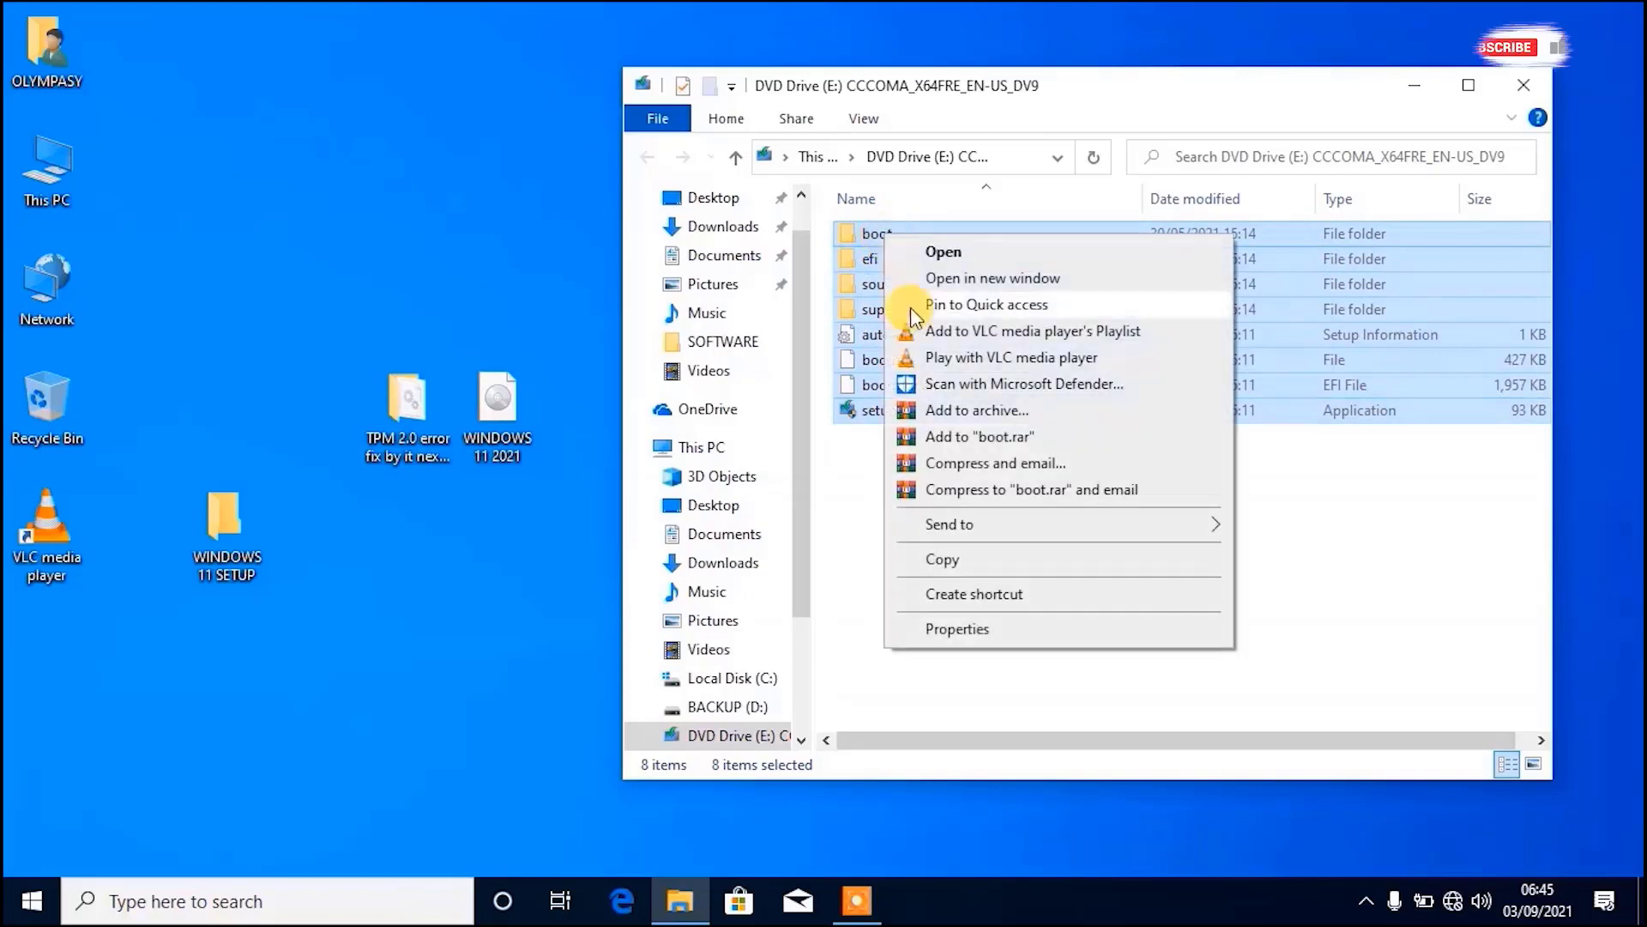
pyautogui.click(959, 558)
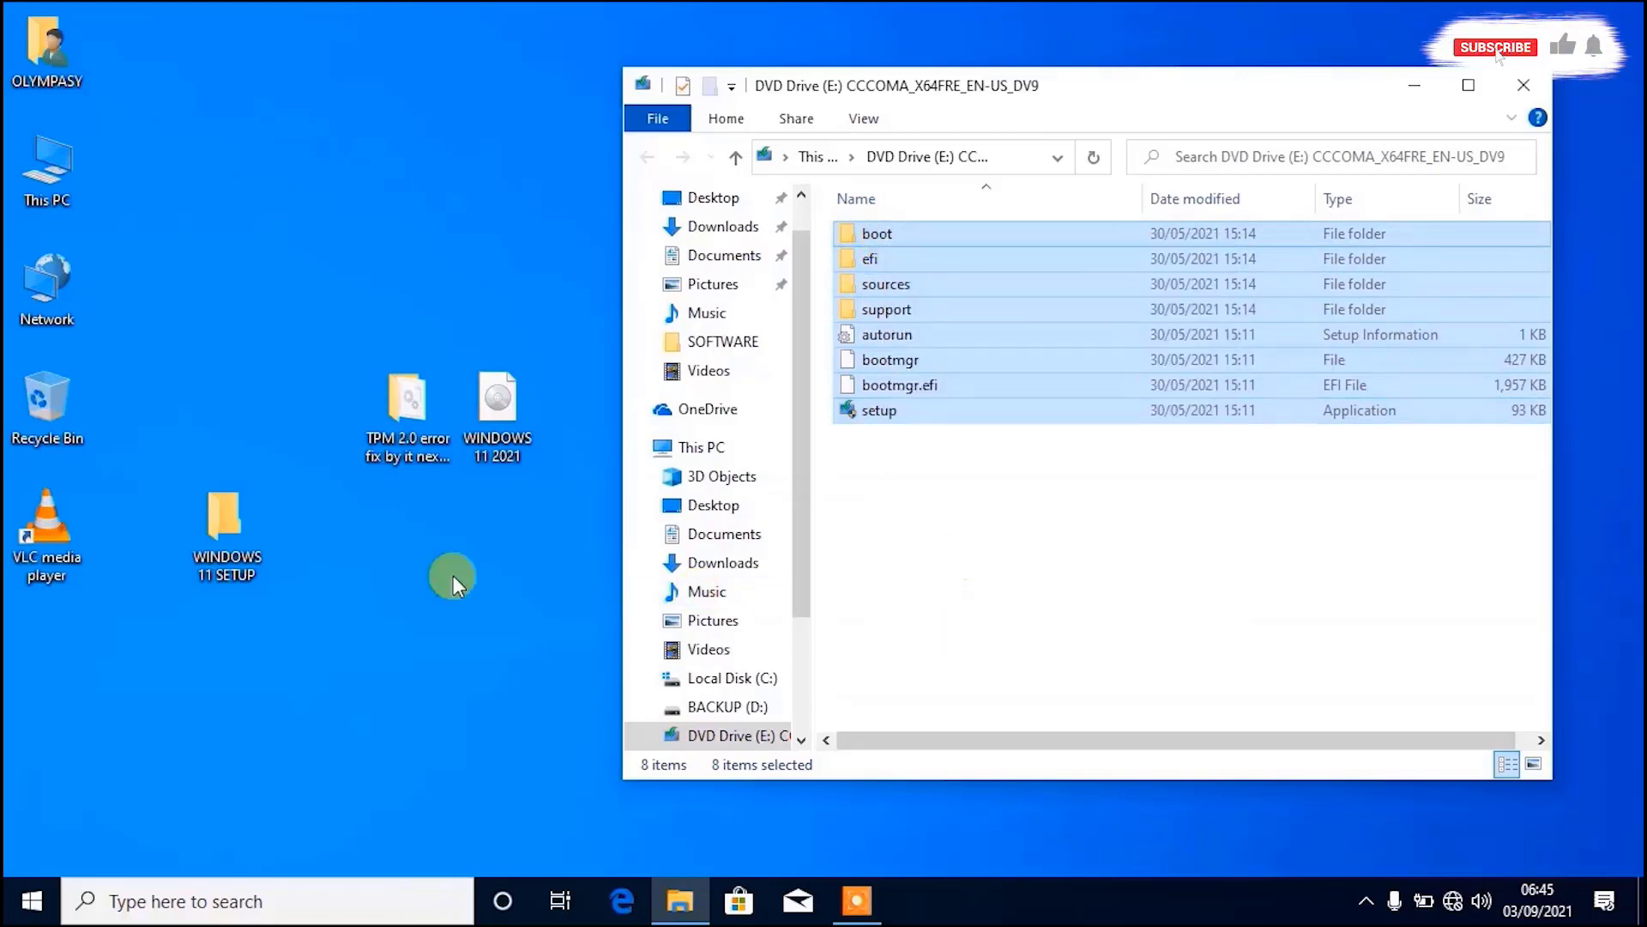
# - Paste the disc files into the WINDOWS 11 SETUP folder and let the copy finish
pyautogui.doubleClick(225, 537)
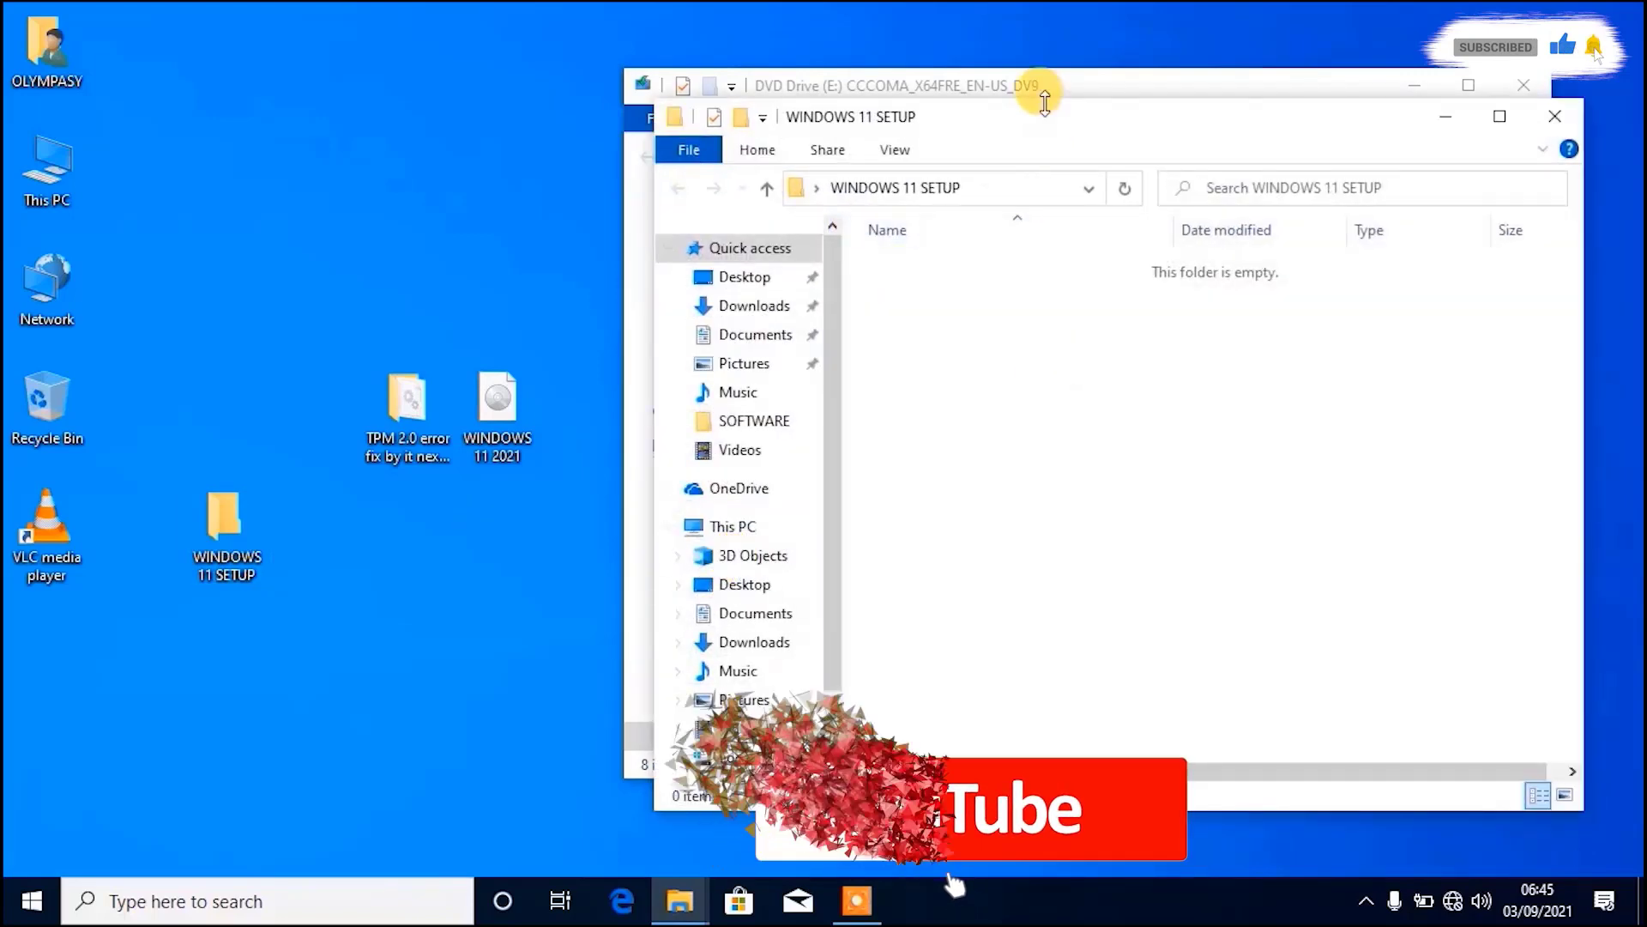
pyautogui.moveTo(1064, 124); pyautogui.dragTo(373, 142)
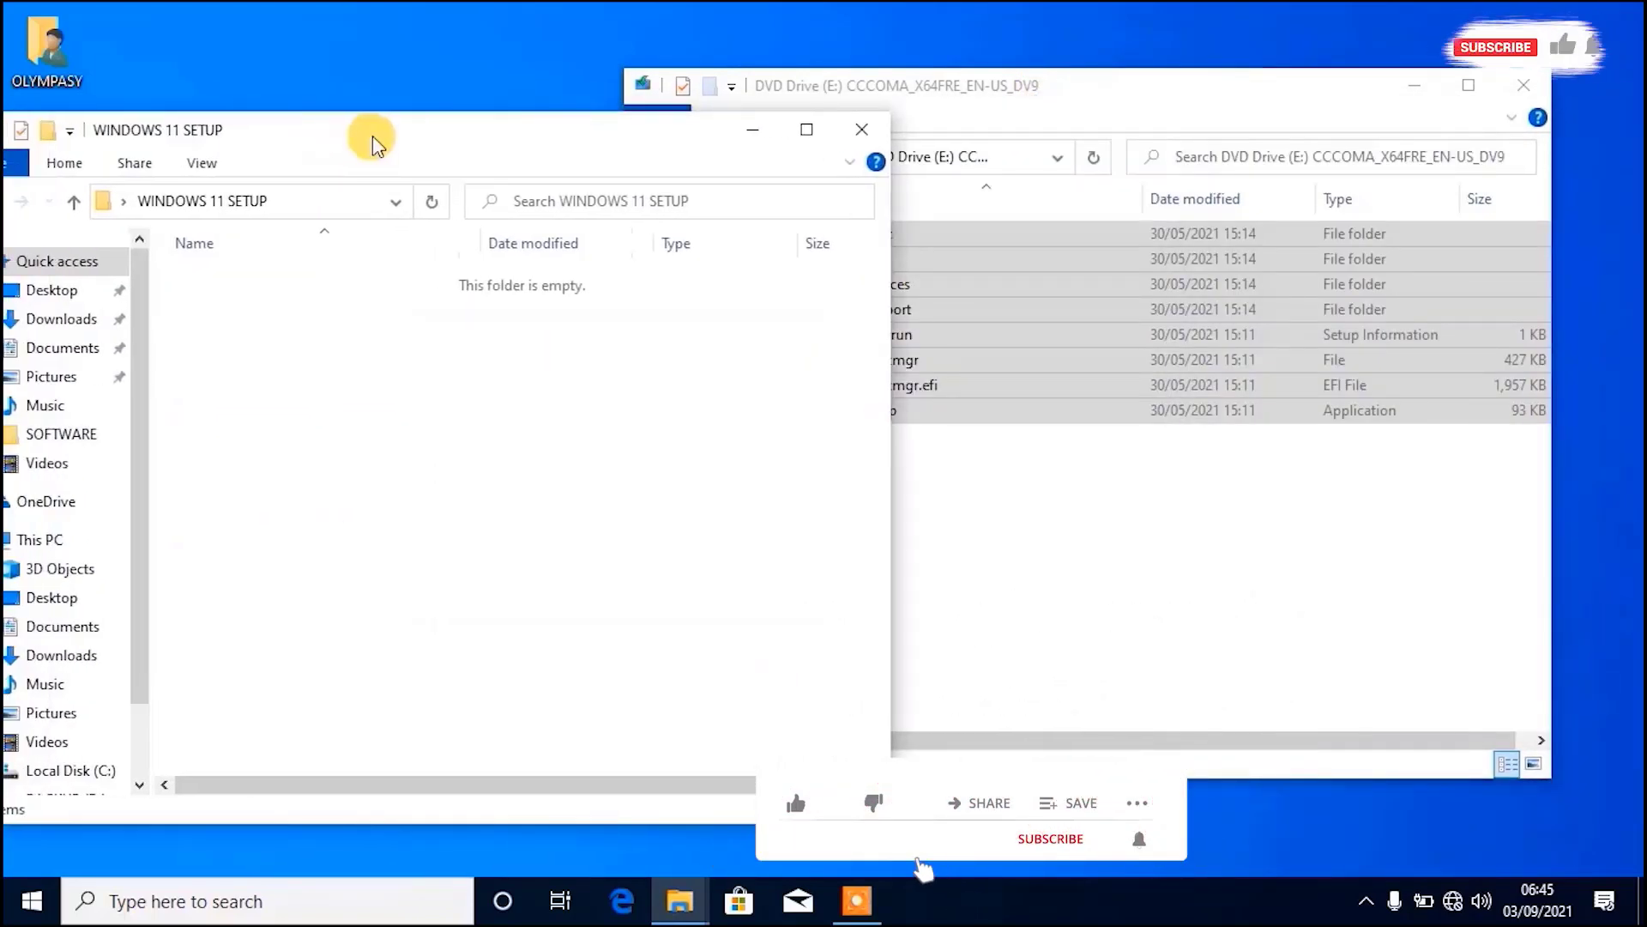
pyautogui.rightClick(384, 448)
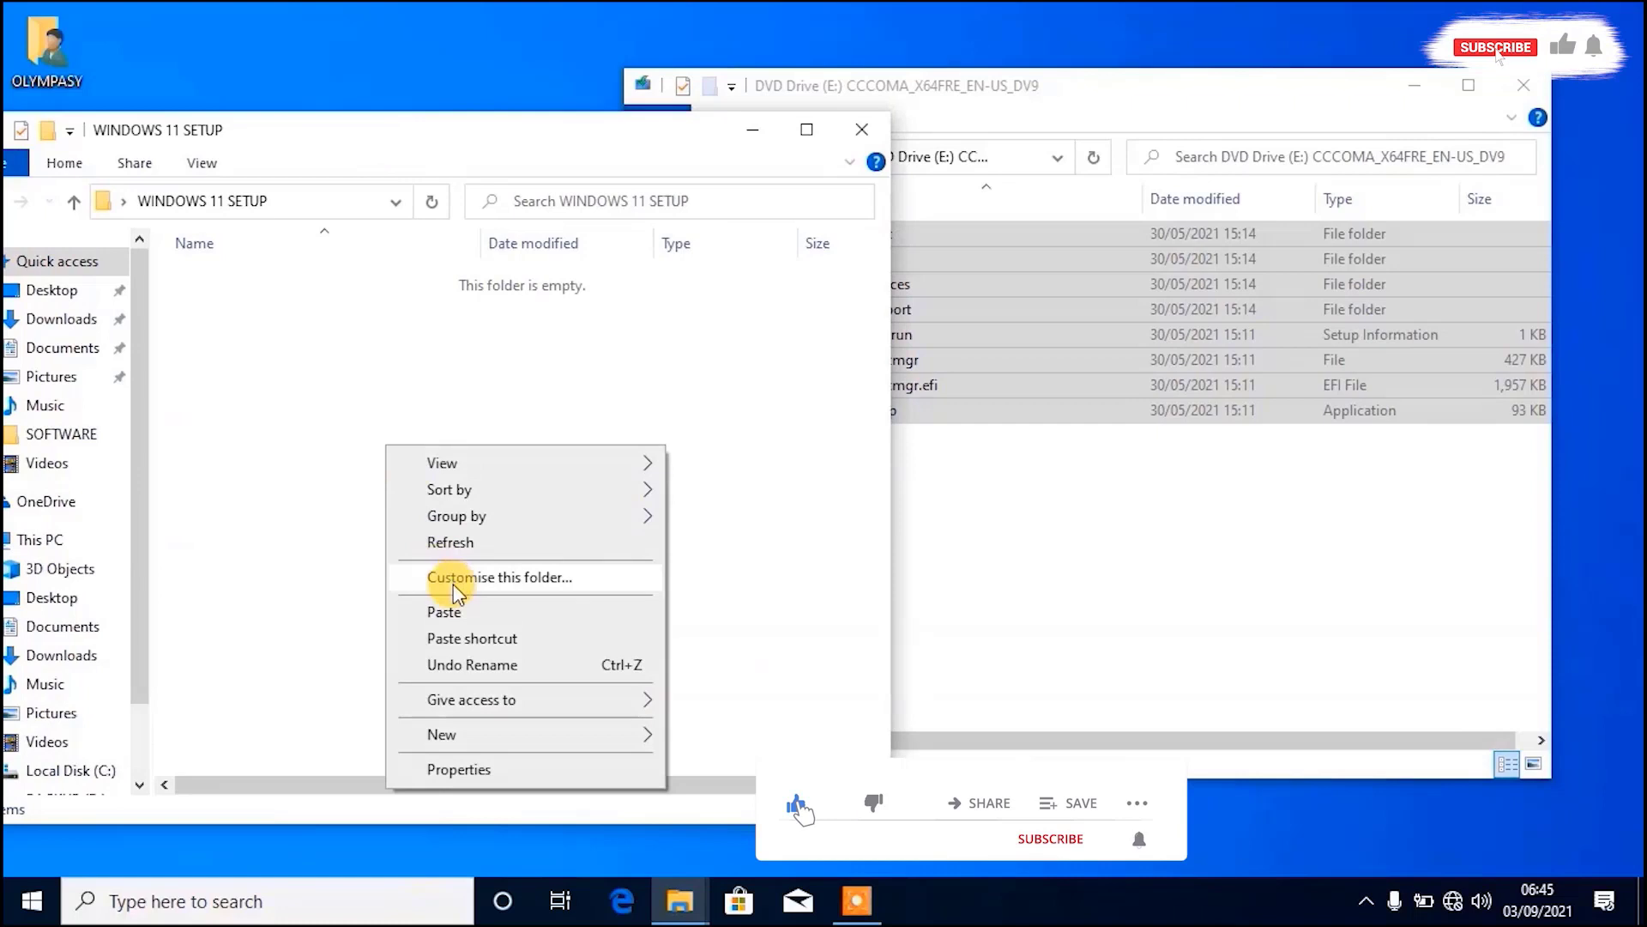
pyautogui.click(461, 611)
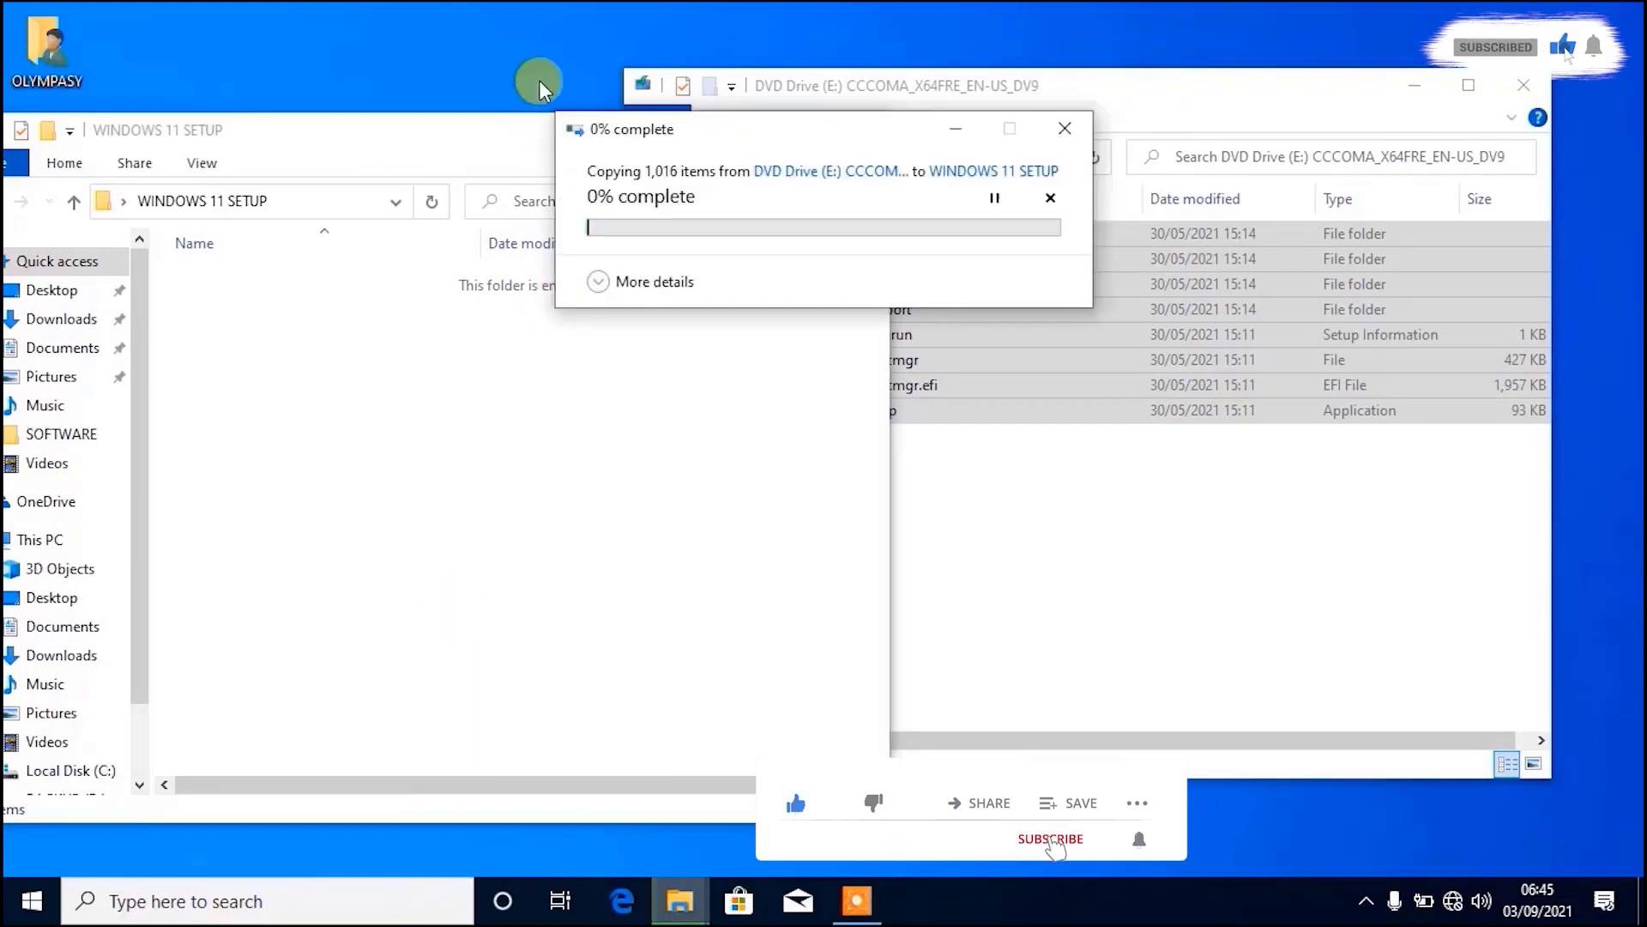
pyautogui.moveTo(736, 141); pyautogui.dragTo(640, 115)
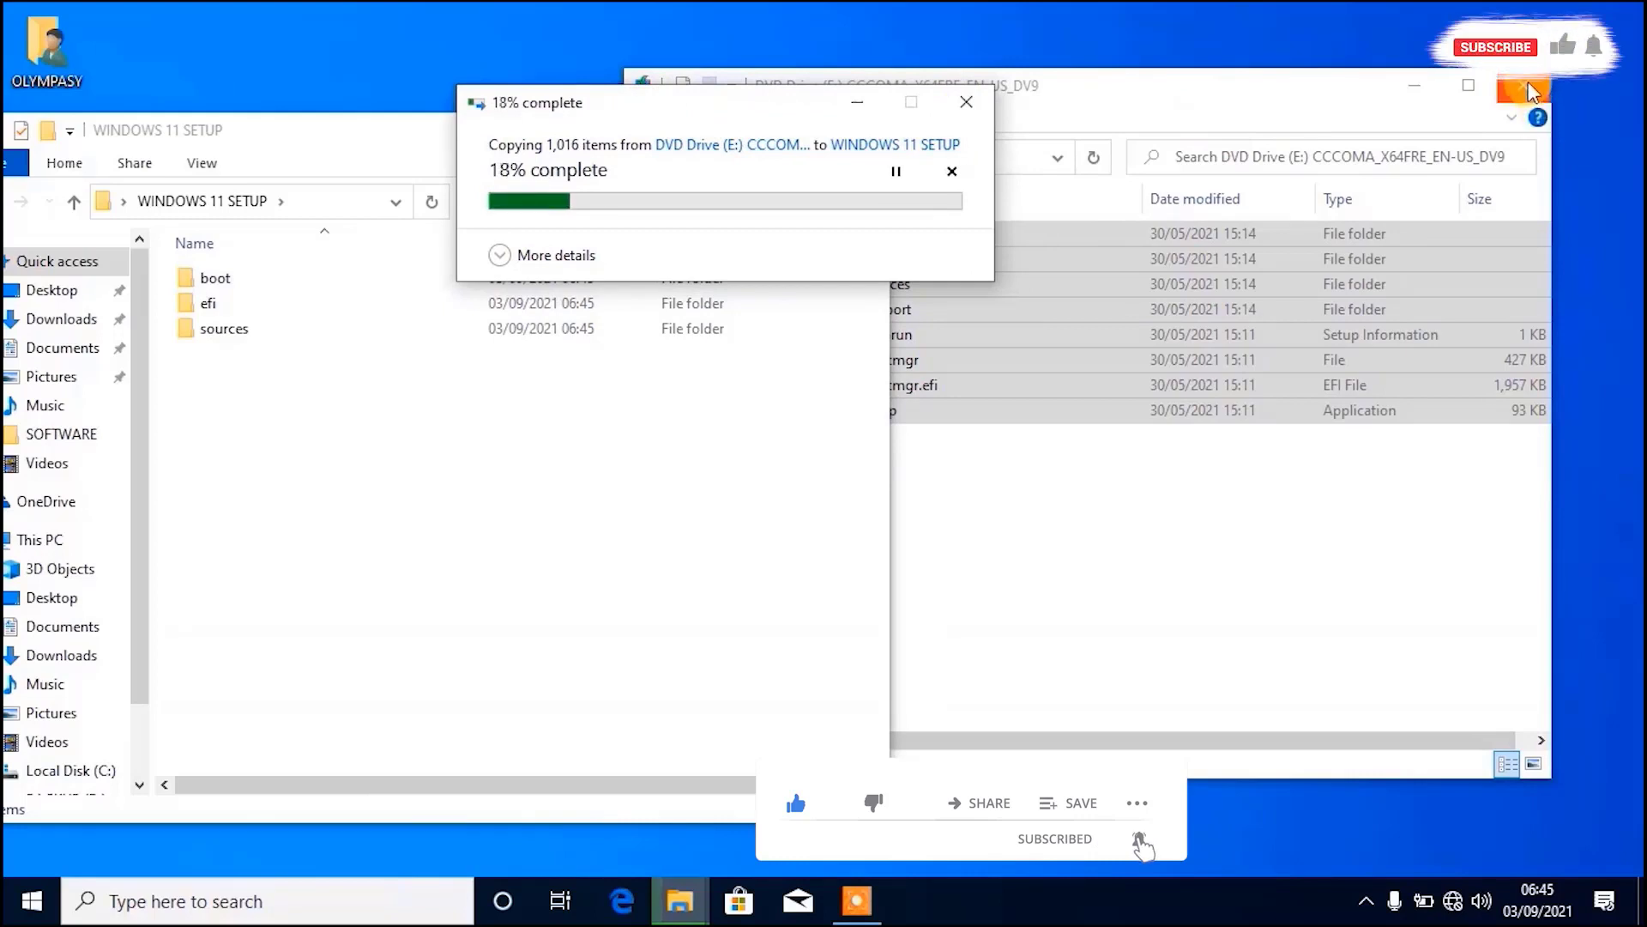
pyautogui.moveTo(1309, 84); pyautogui.dragTo(1361, 156)
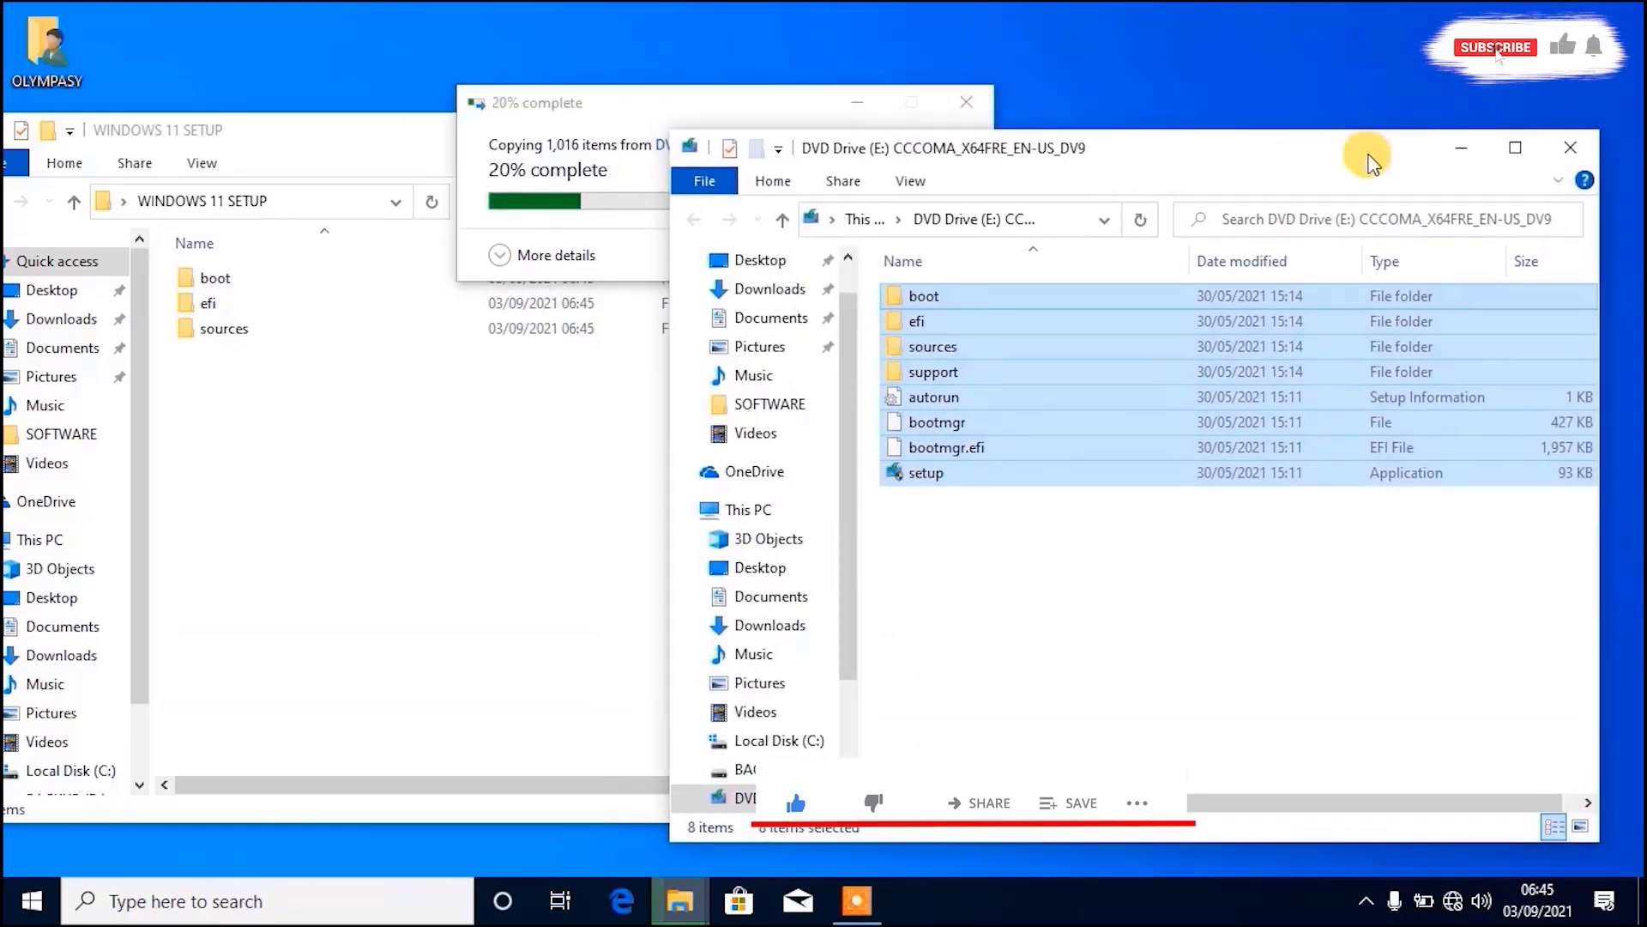
pyautogui.click(632, 114)
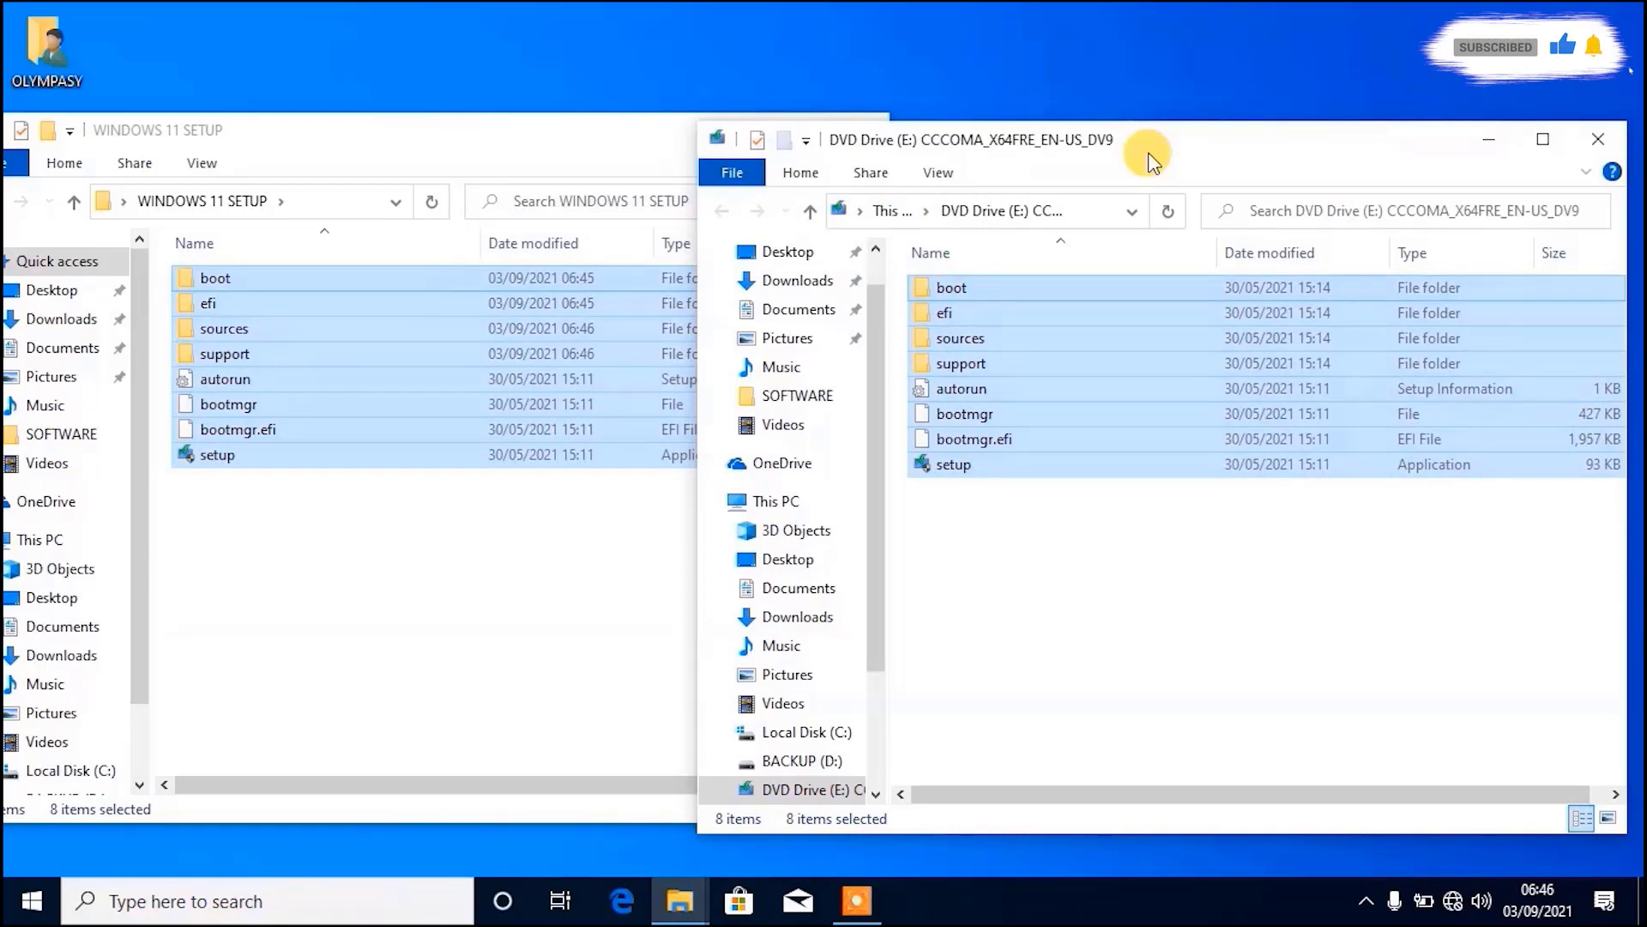
# - Close the DVD drive and WINDOWS 11 SETUP windows
pyautogui.click(1599, 145)
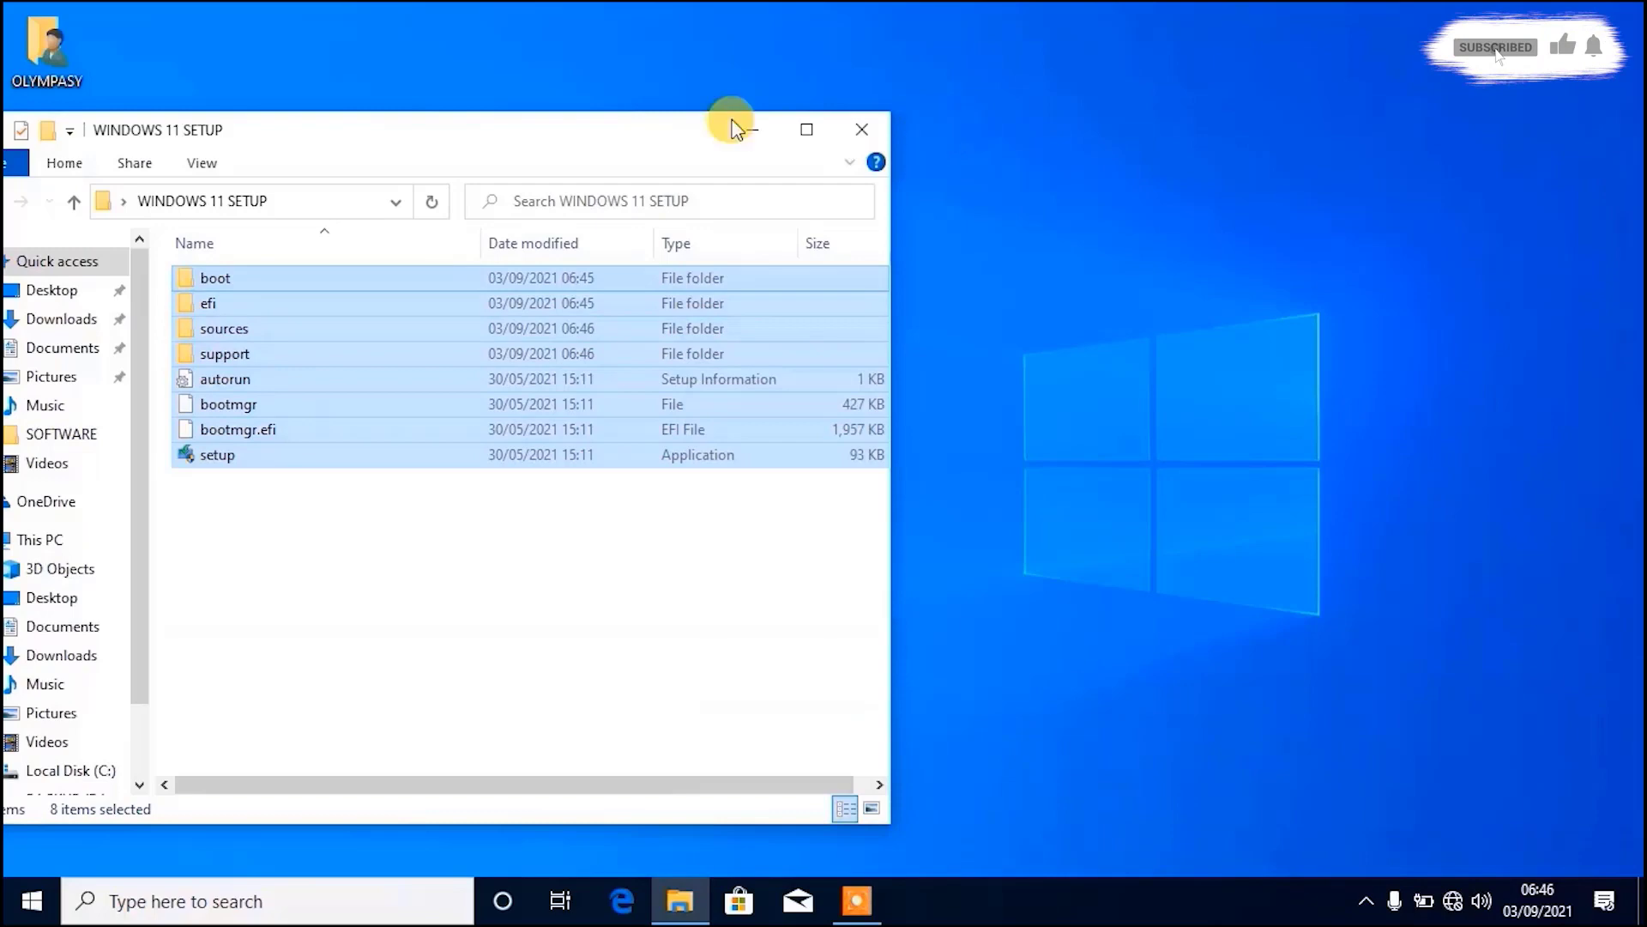
pyautogui.moveTo(640, 124); pyautogui.dragTo(1169, 111)
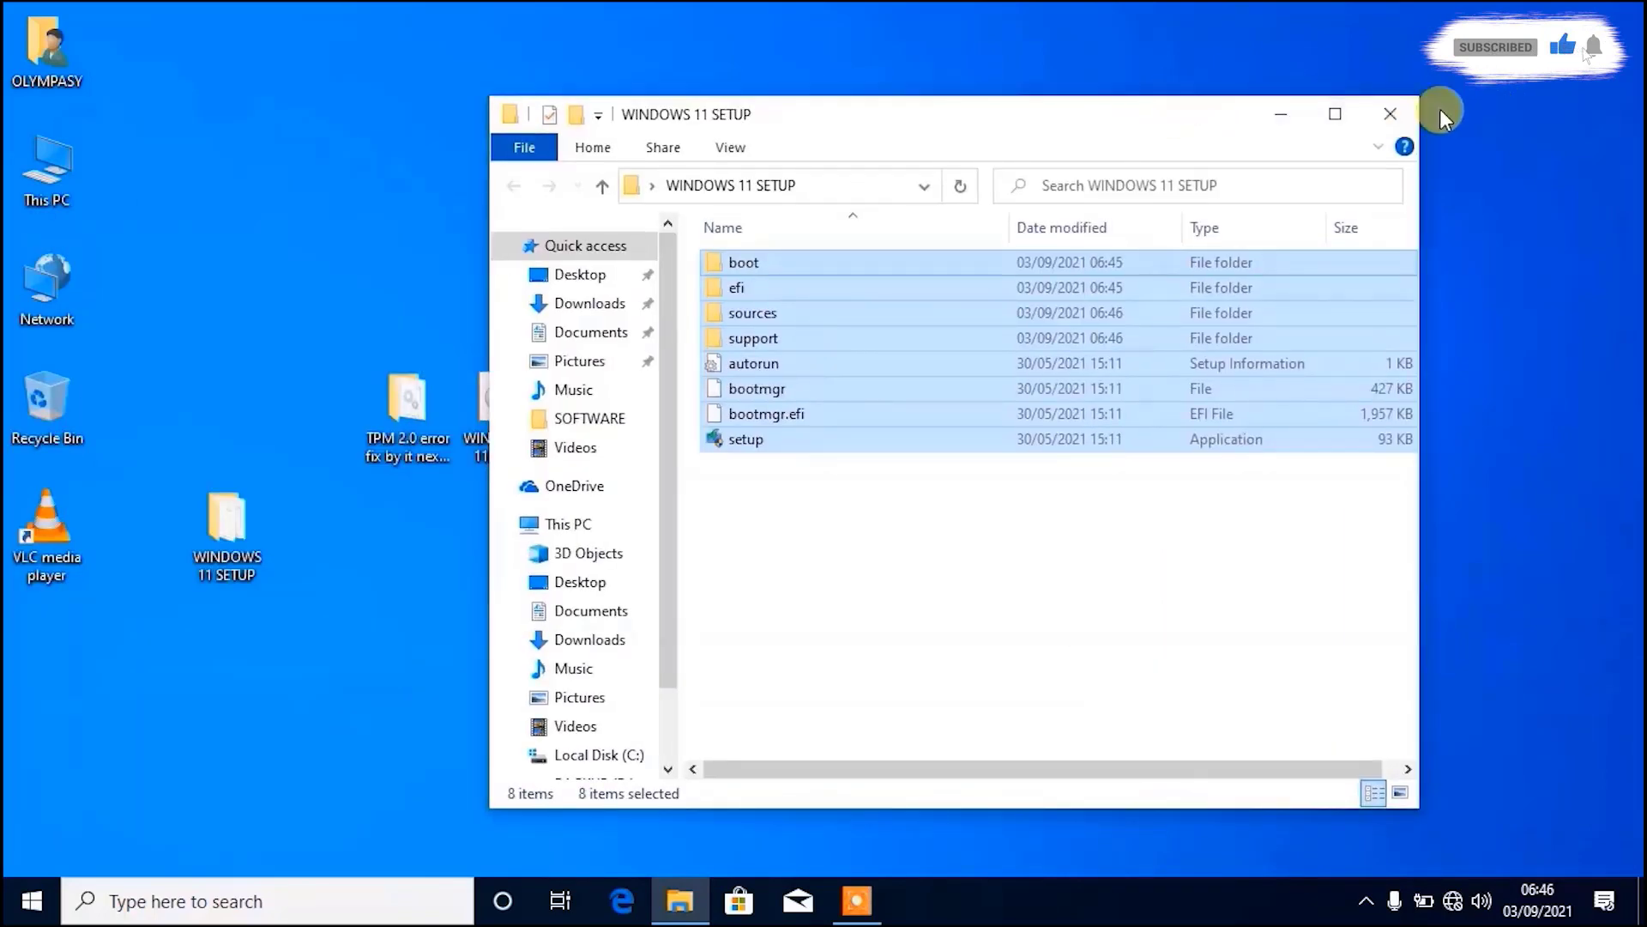
pyautogui.click(1400, 121)
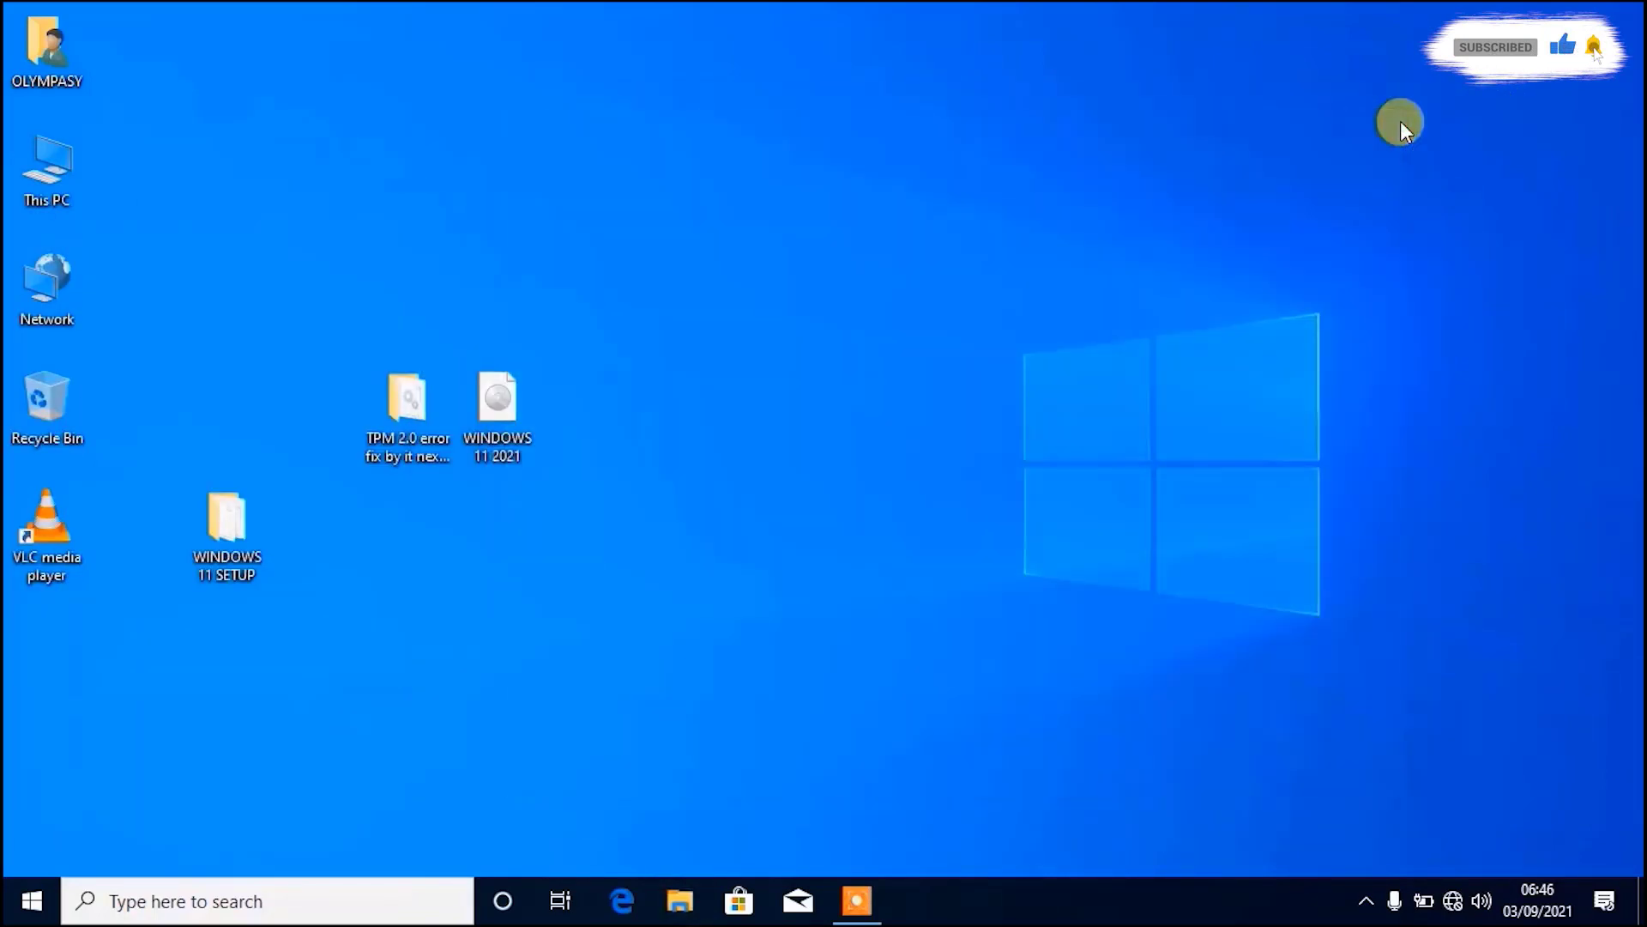
# - Eject DVD Drive (E:) from This PC and close the window
pyautogui.doubleClick(48, 158)
pyautogui.click(876, 668)
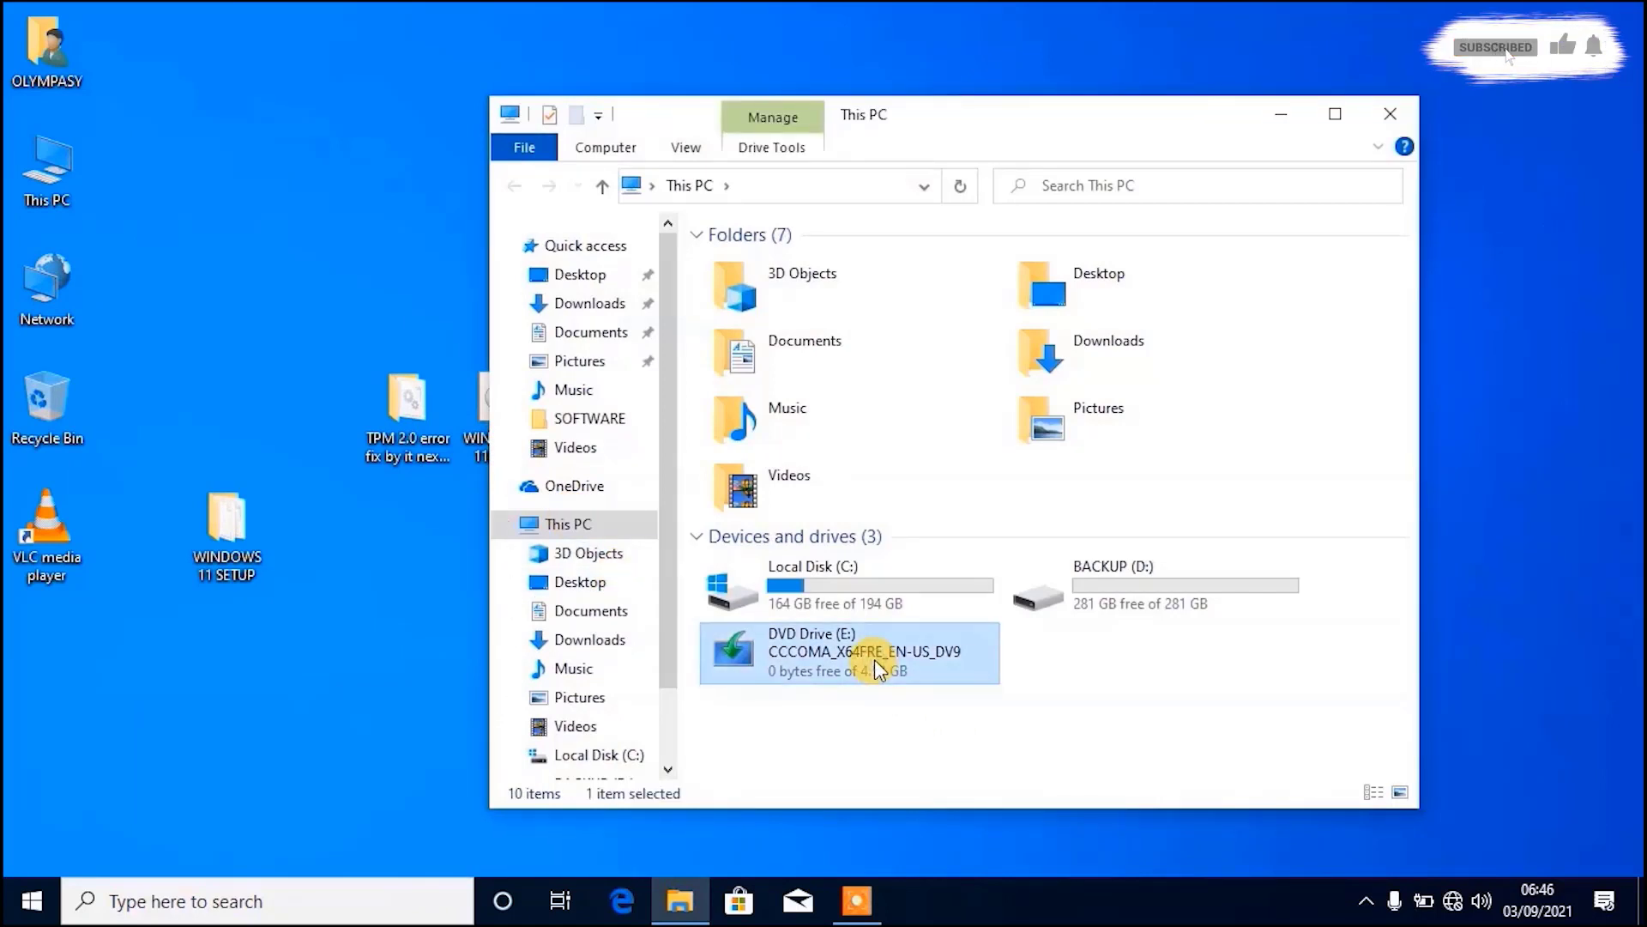
pyautogui.rightClick(874, 661)
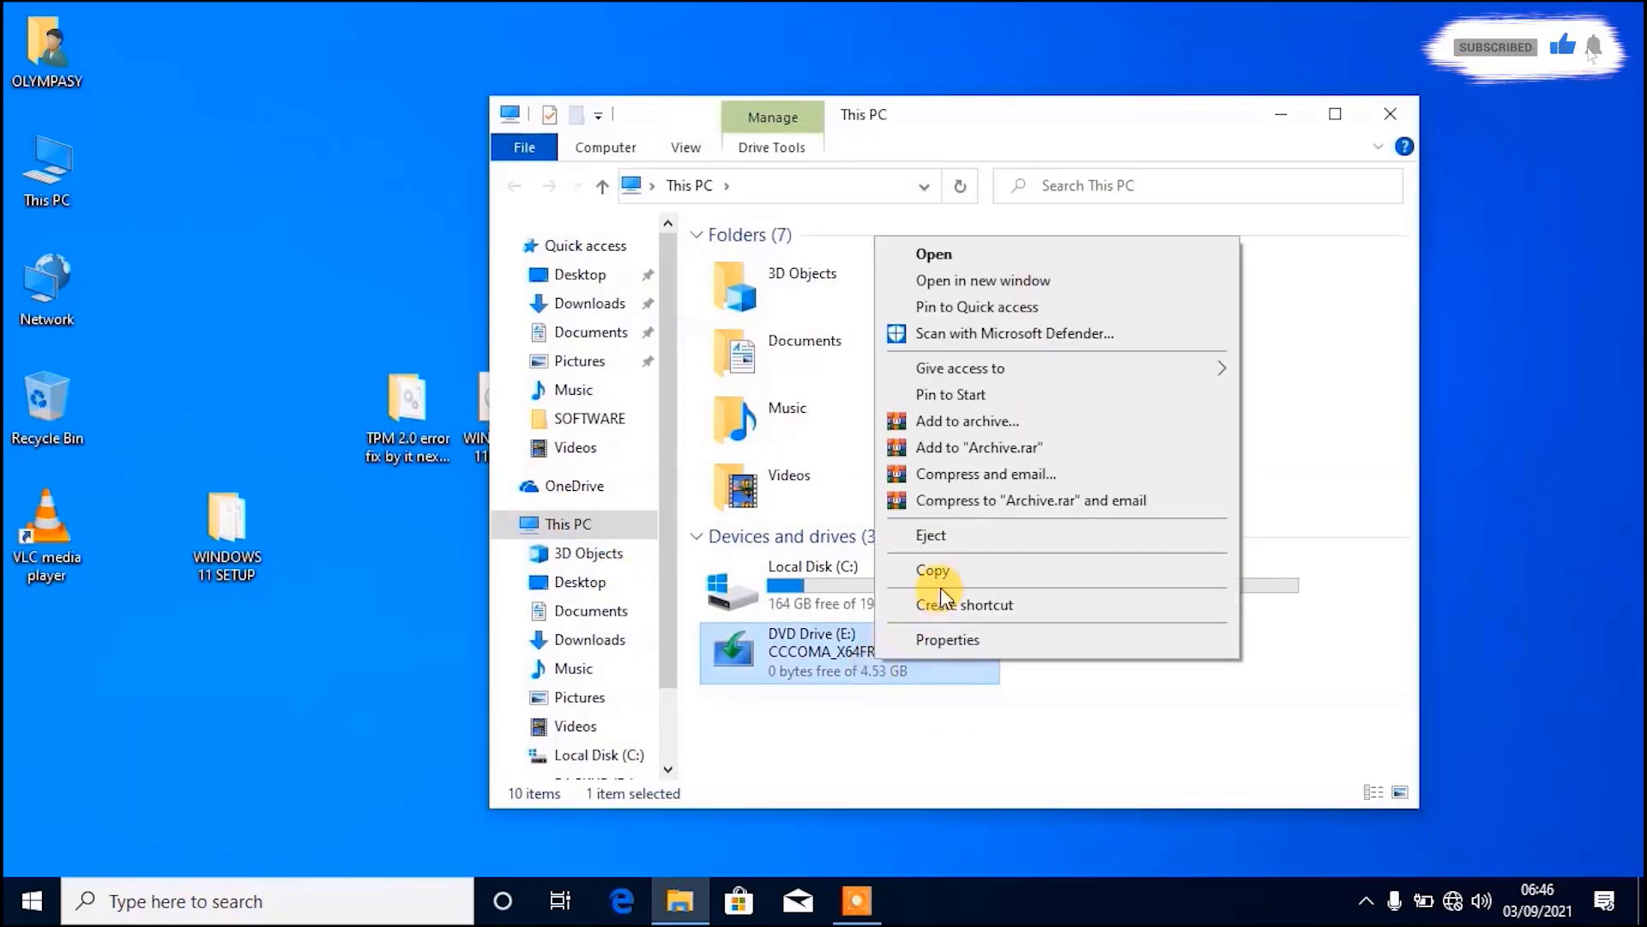
pyautogui.click(955, 539)
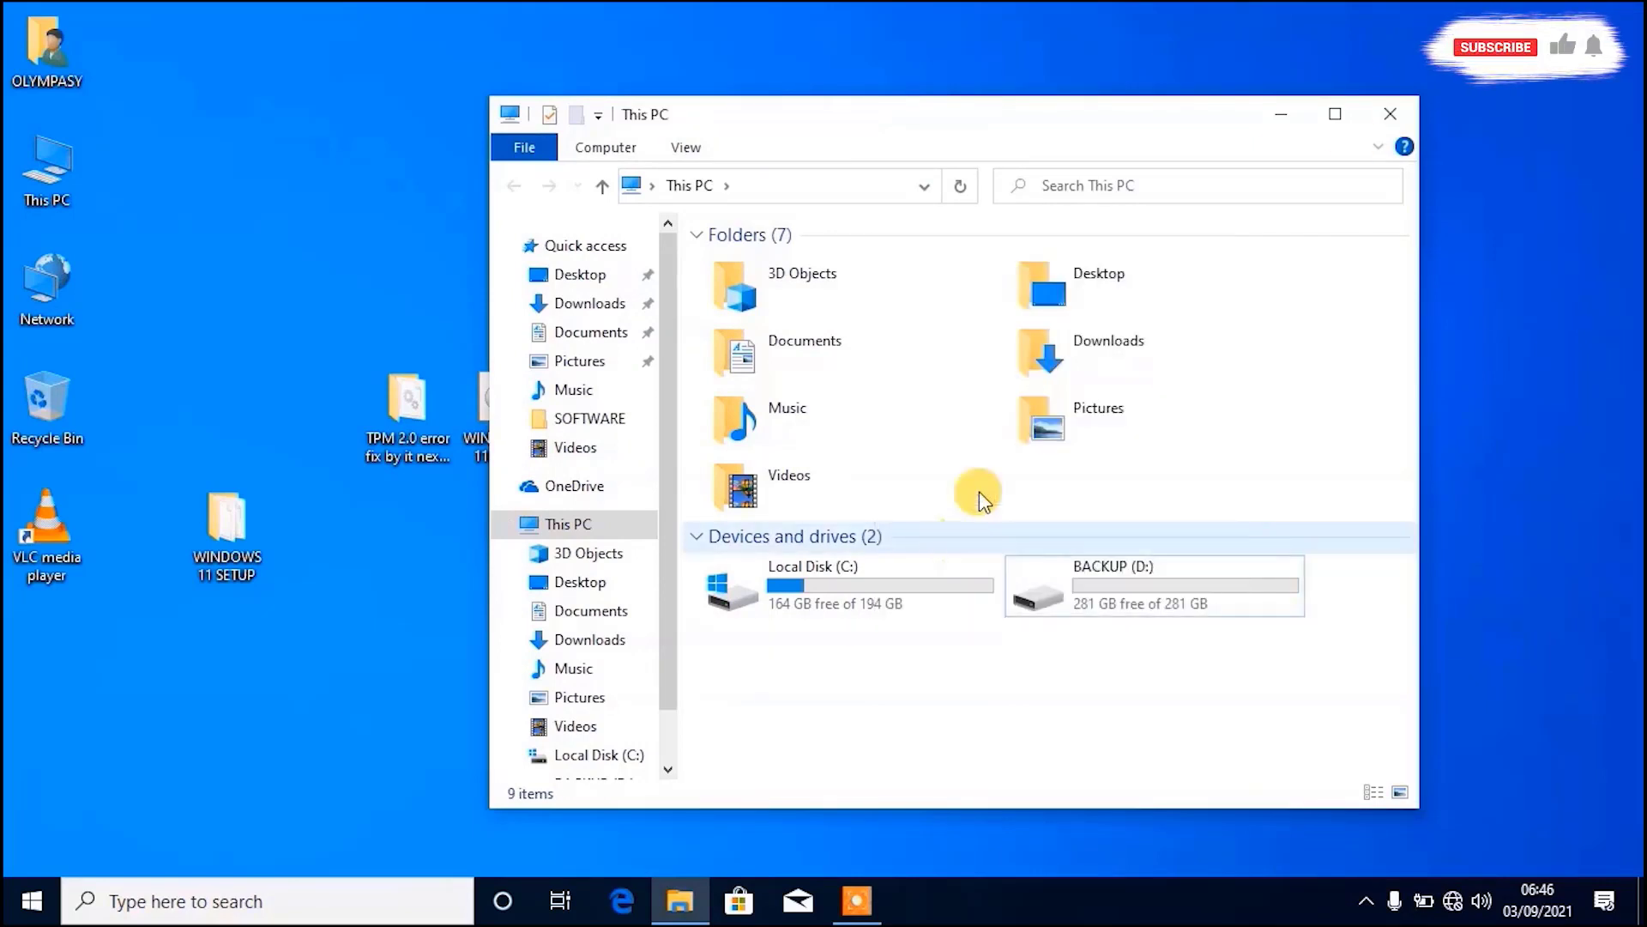
pyautogui.click(1394, 112)
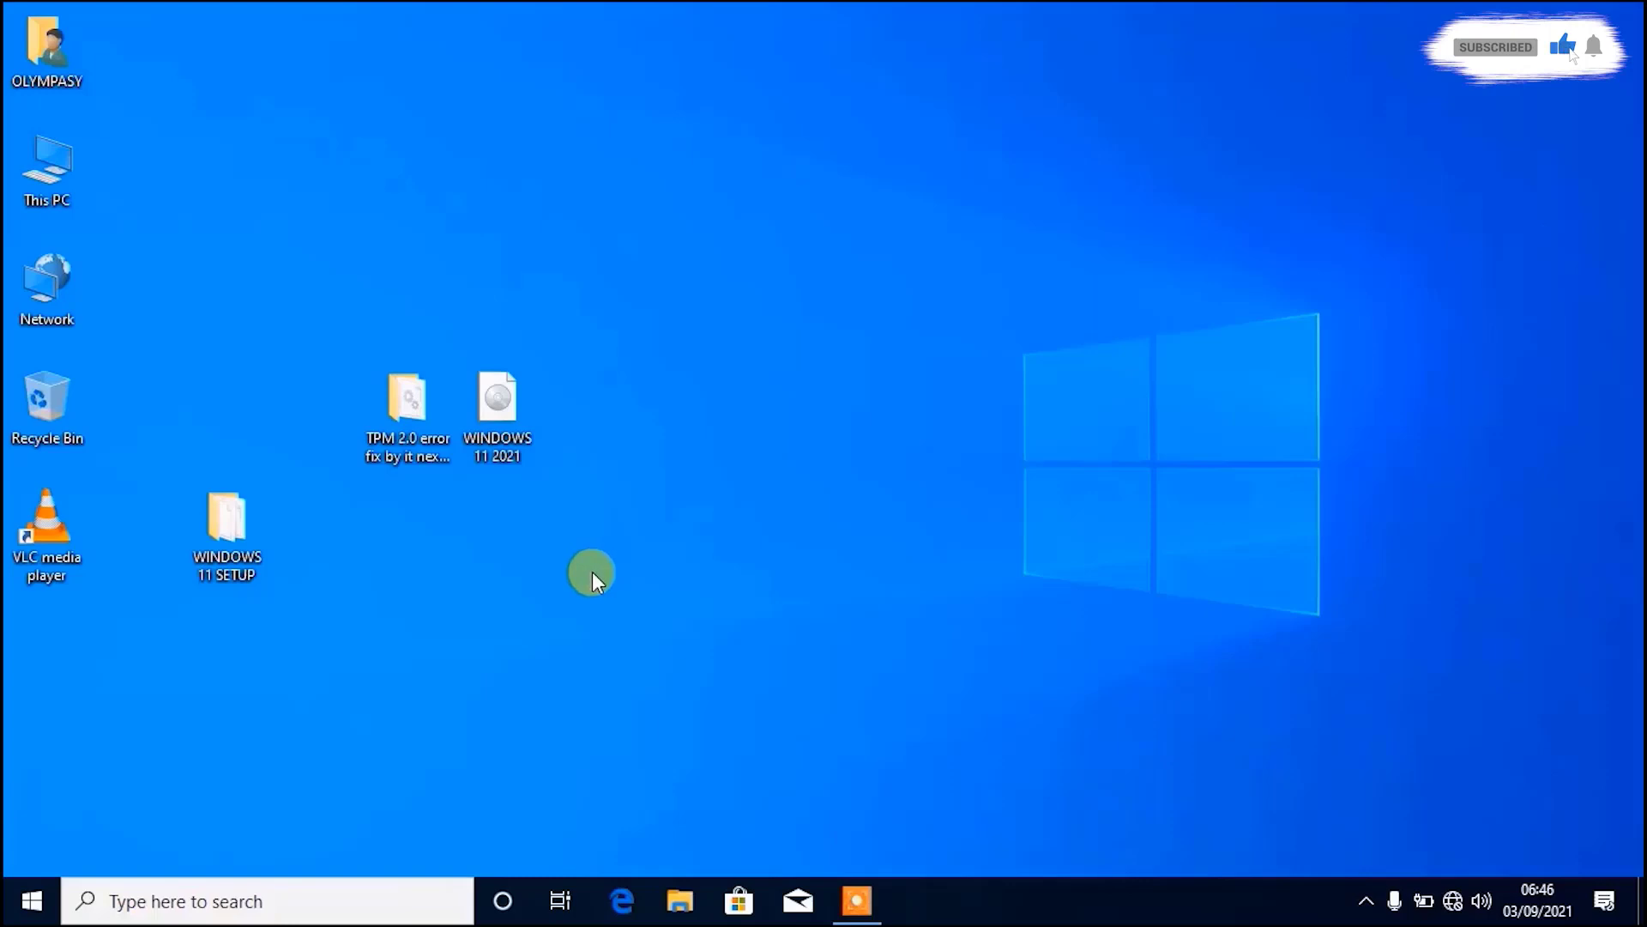
# - Permanently delete the WINDOWS 11 2021 disc image through the Recycle Bin
pyautogui.click(499, 421)
pyautogui.moveTo(499, 409); pyautogui.dragTo(48, 404)
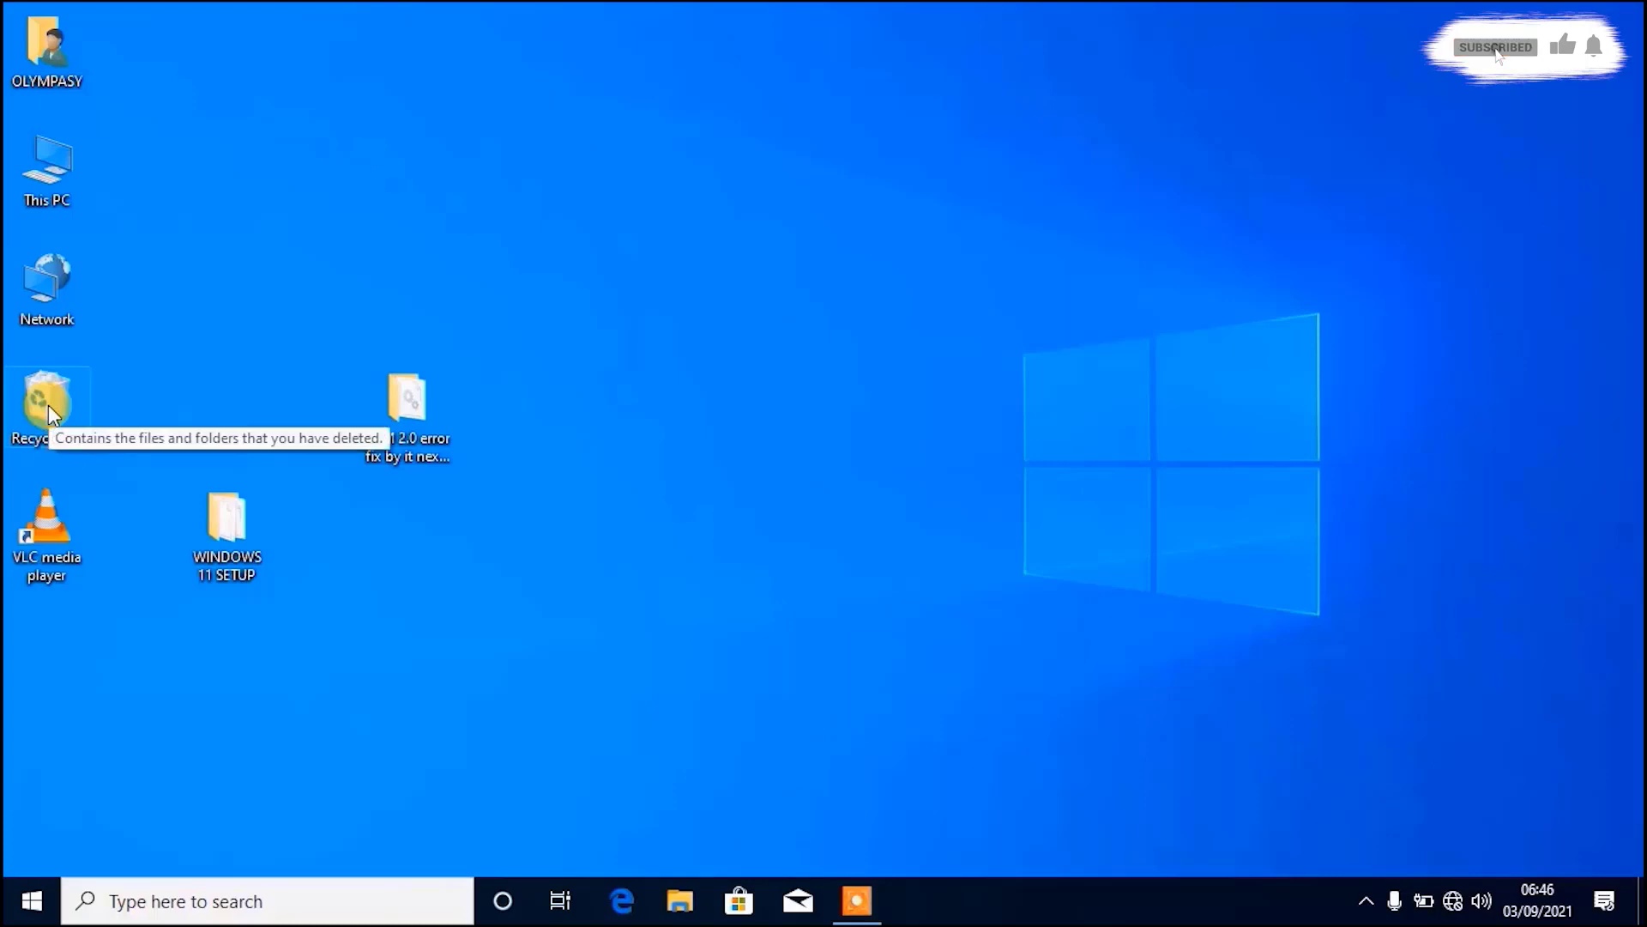
pyautogui.rightClick(48, 404)
pyautogui.click(132, 449)
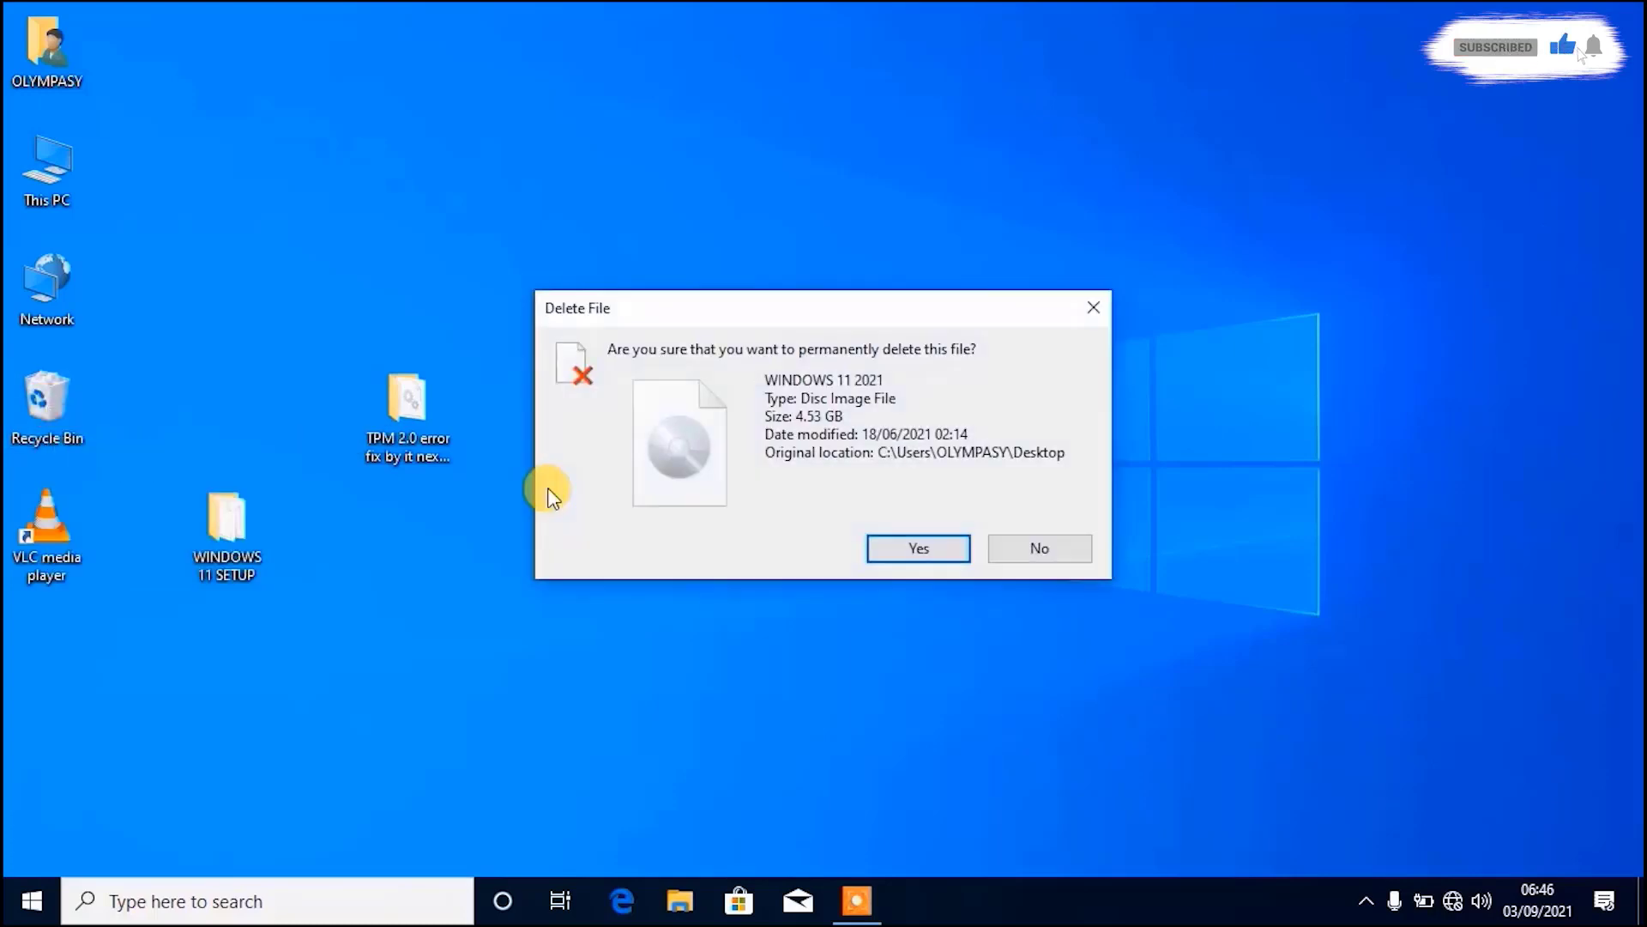
pyautogui.click(935, 549)
# - Copy appraiserres.dll from the TPM 2.0 fix folder
pyautogui.moveTo(226, 523); pyautogui.dragTo(535, 402)
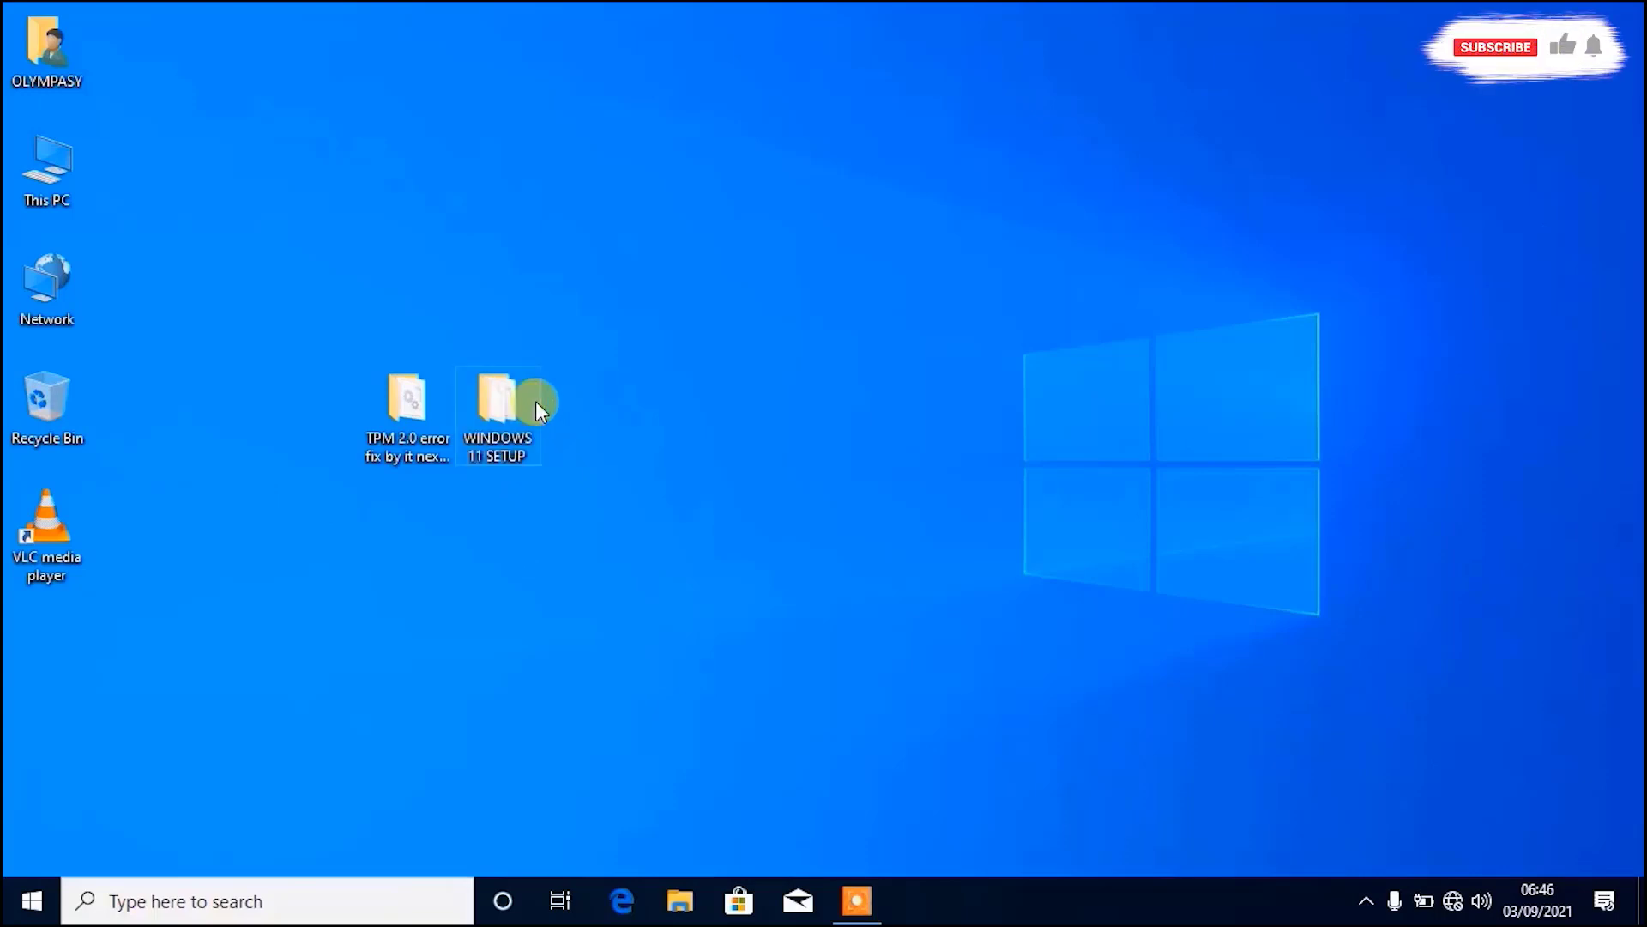
pyautogui.doubleClick(409, 416)
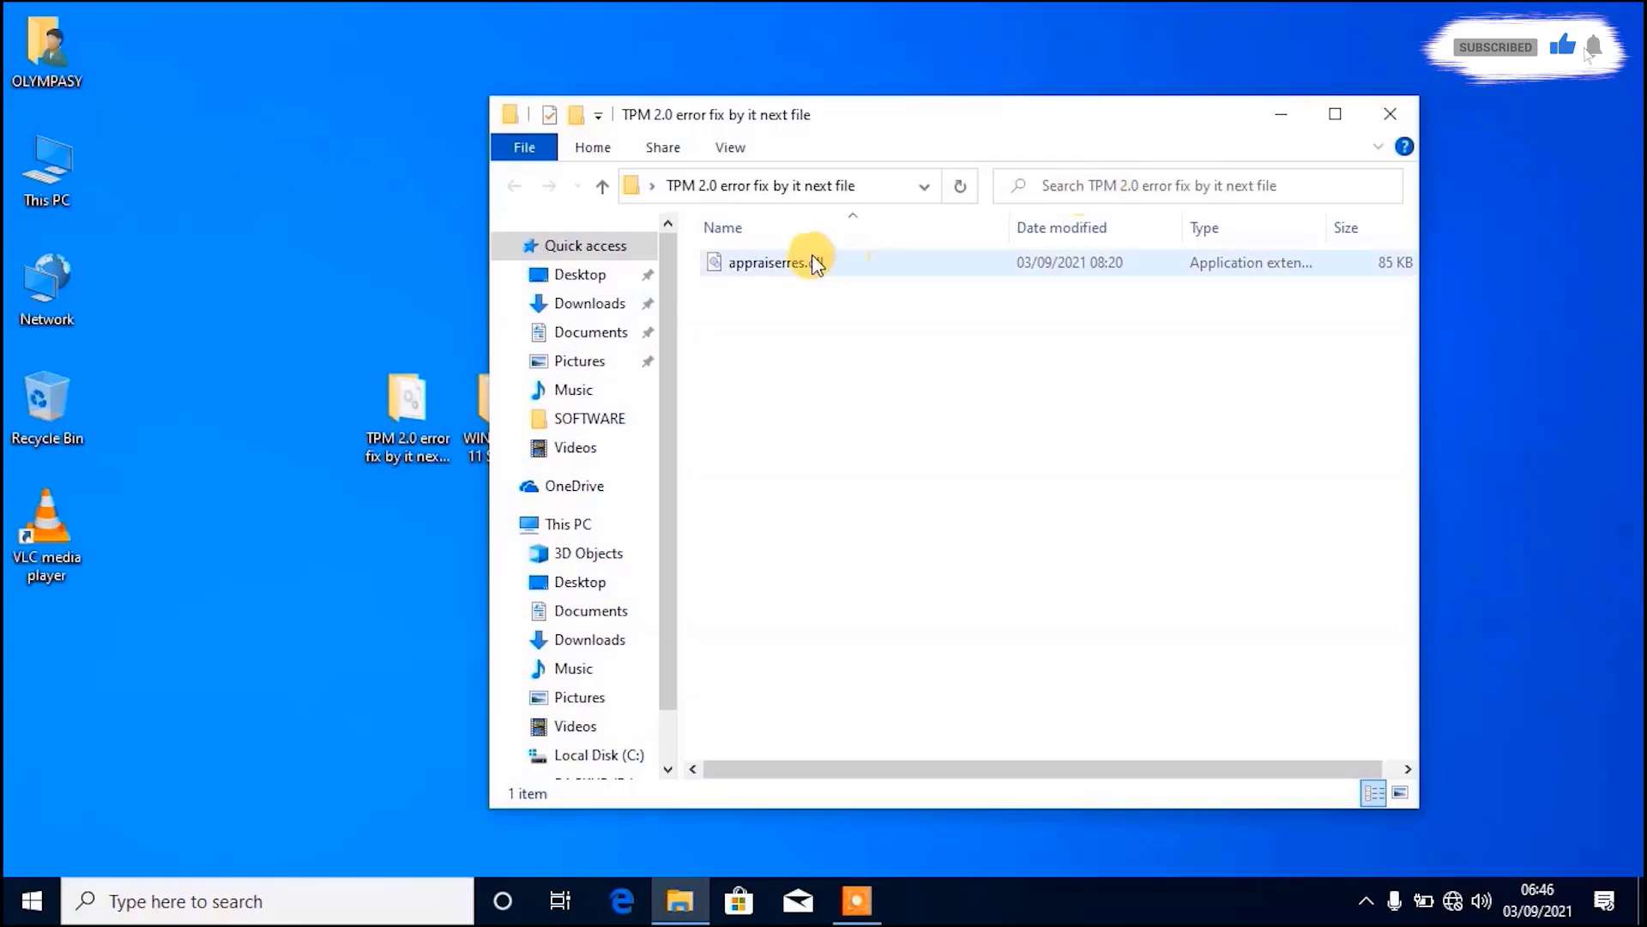
pyautogui.click(782, 264)
pyautogui.rightClick(780, 262)
pyautogui.click(858, 596)
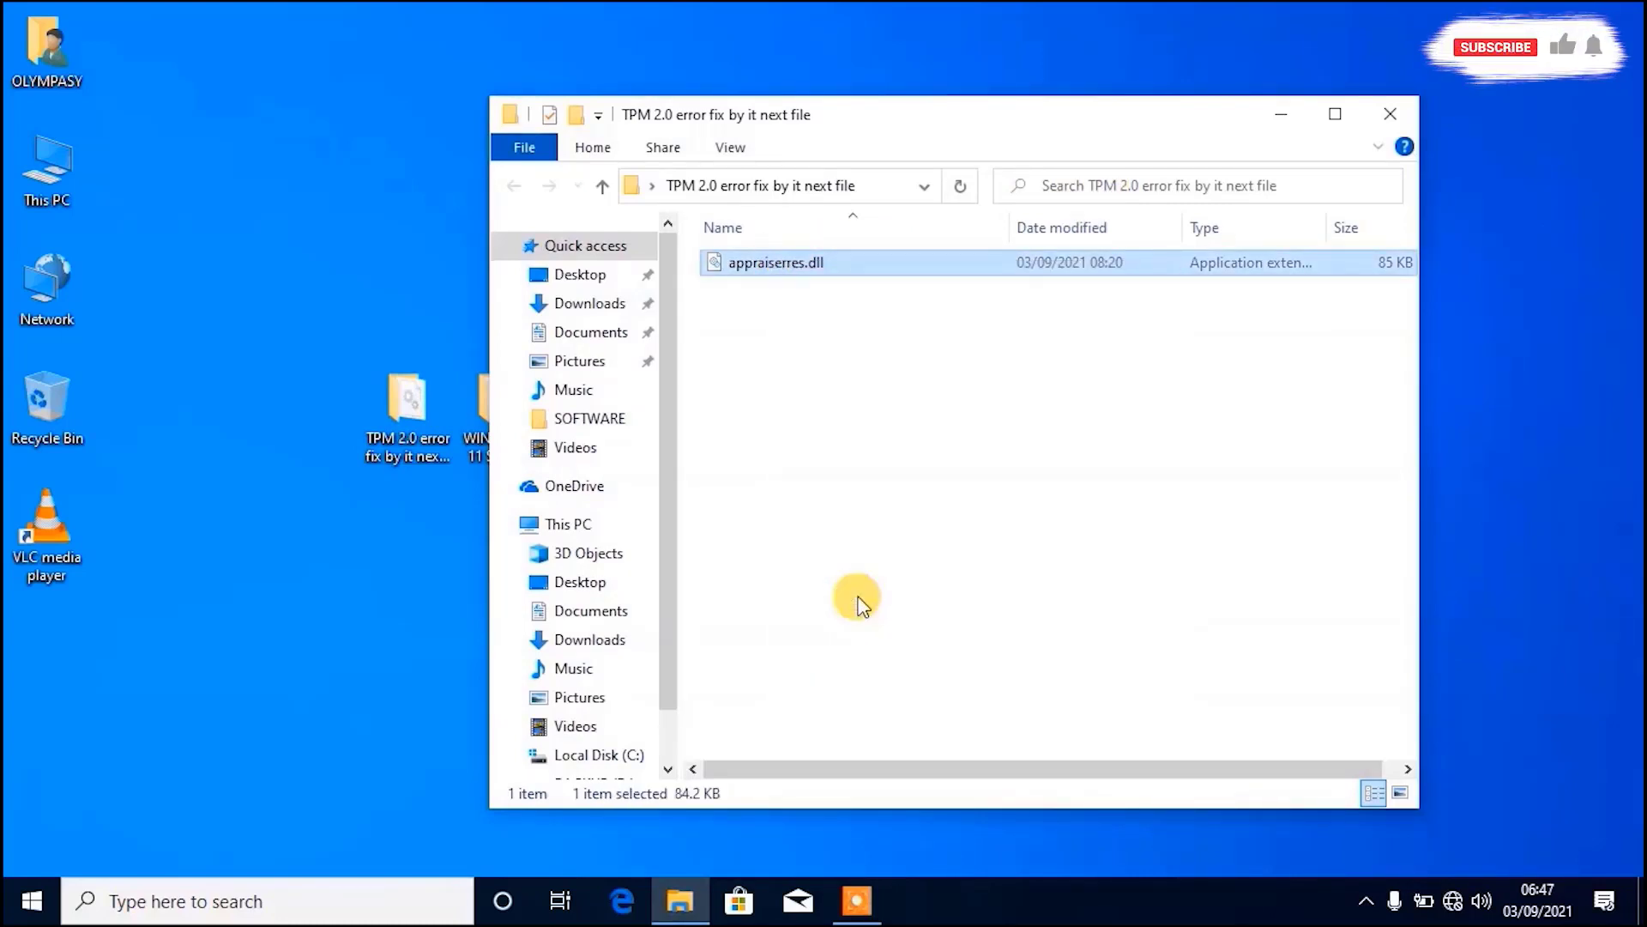
pyautogui.click(1390, 114)
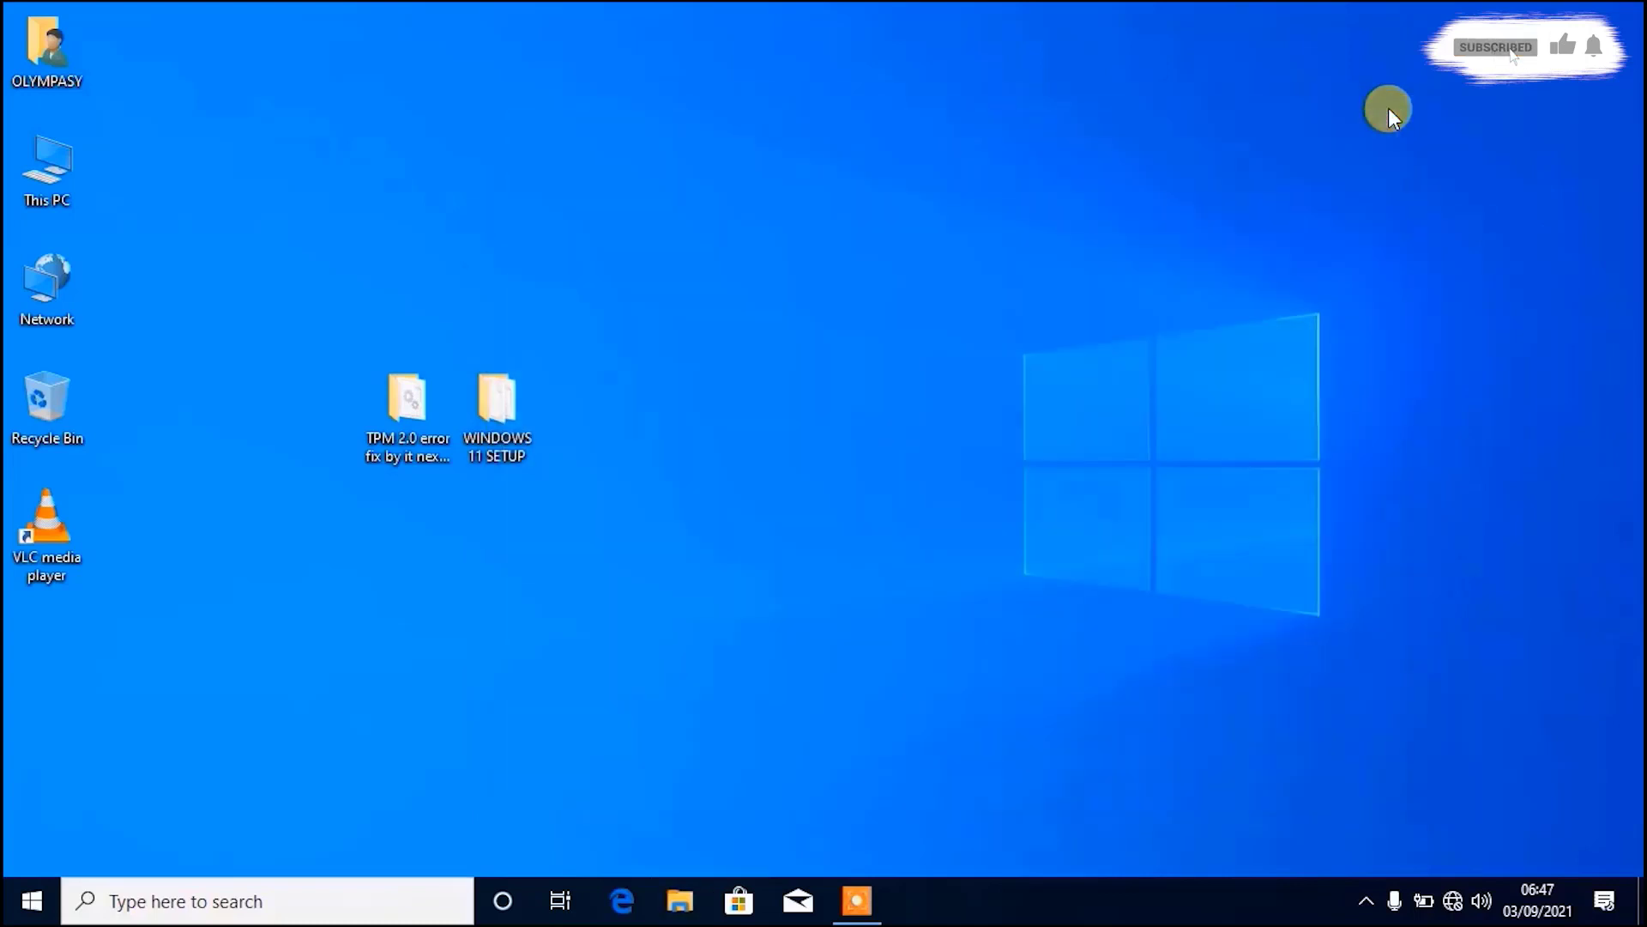
# - Paste appraiserres.dll into WINDOWS 11 SETUP\sources, replacing the original file
pyautogui.doubleClick(522, 408)
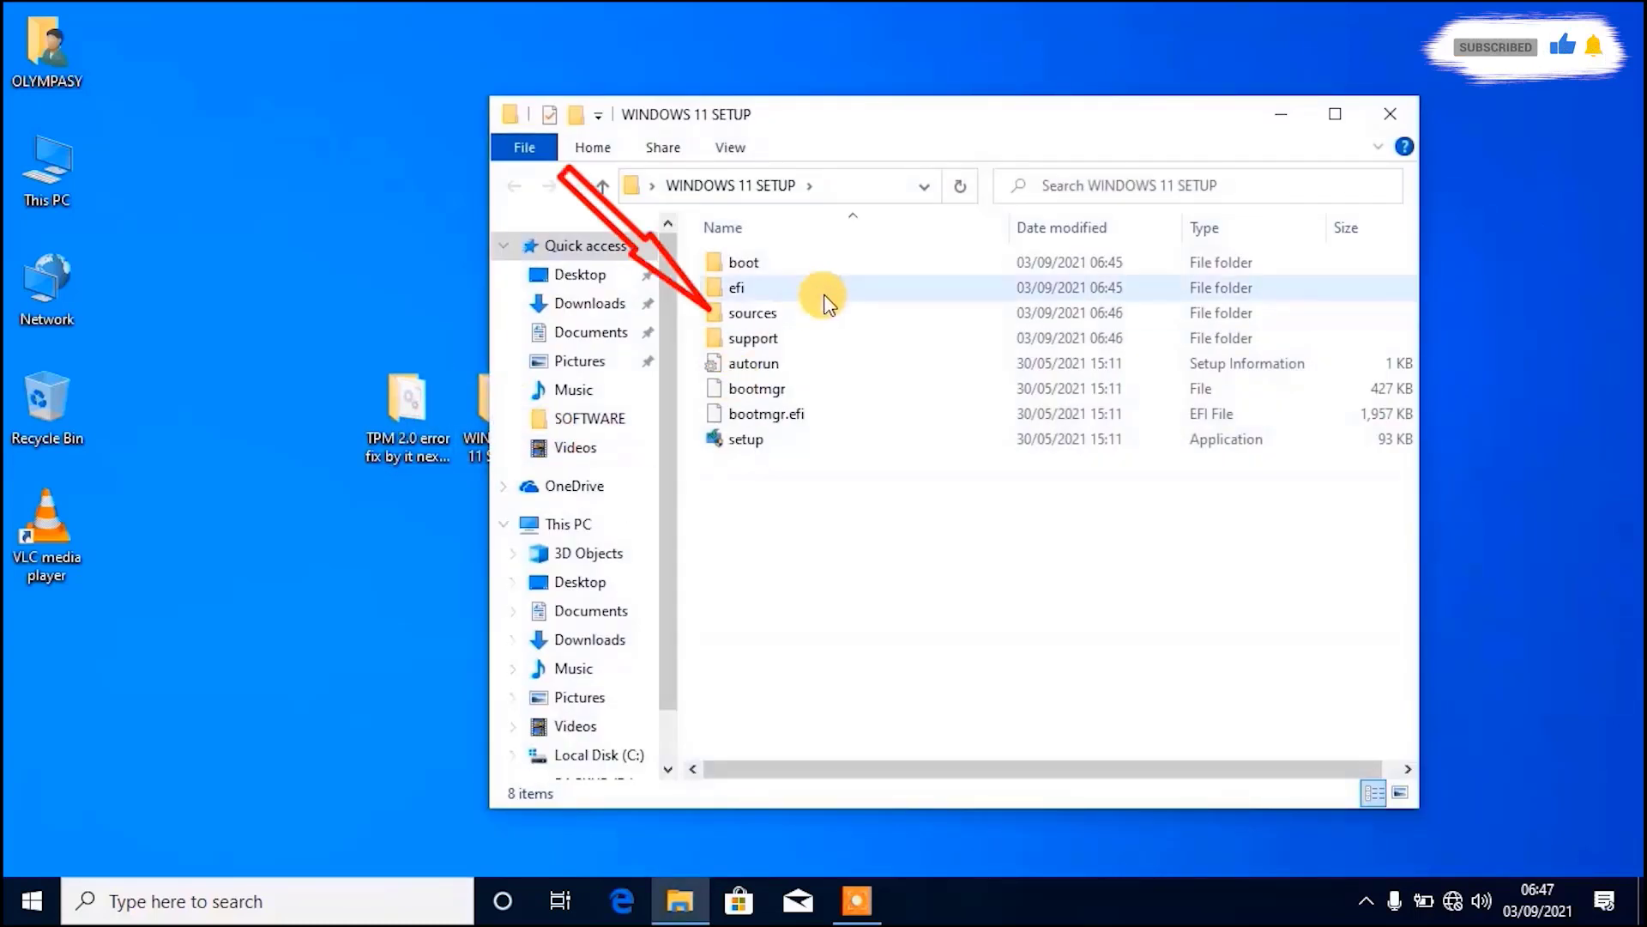
pyautogui.doubleClick(752, 319)
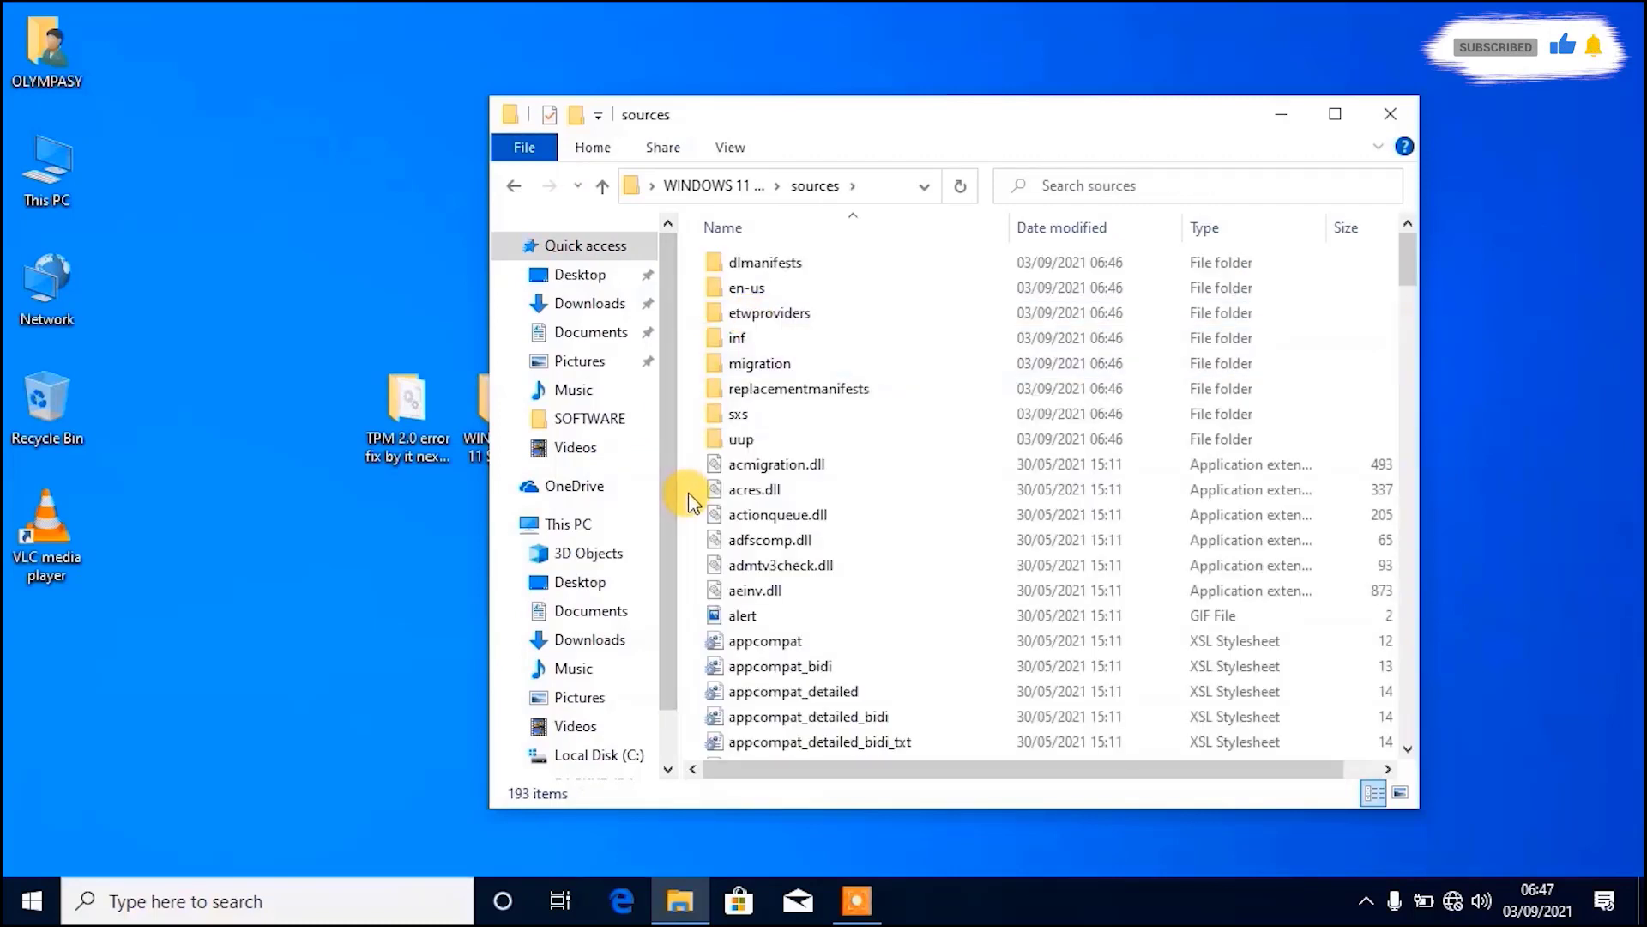
pyautogui.rightClick(690, 498)
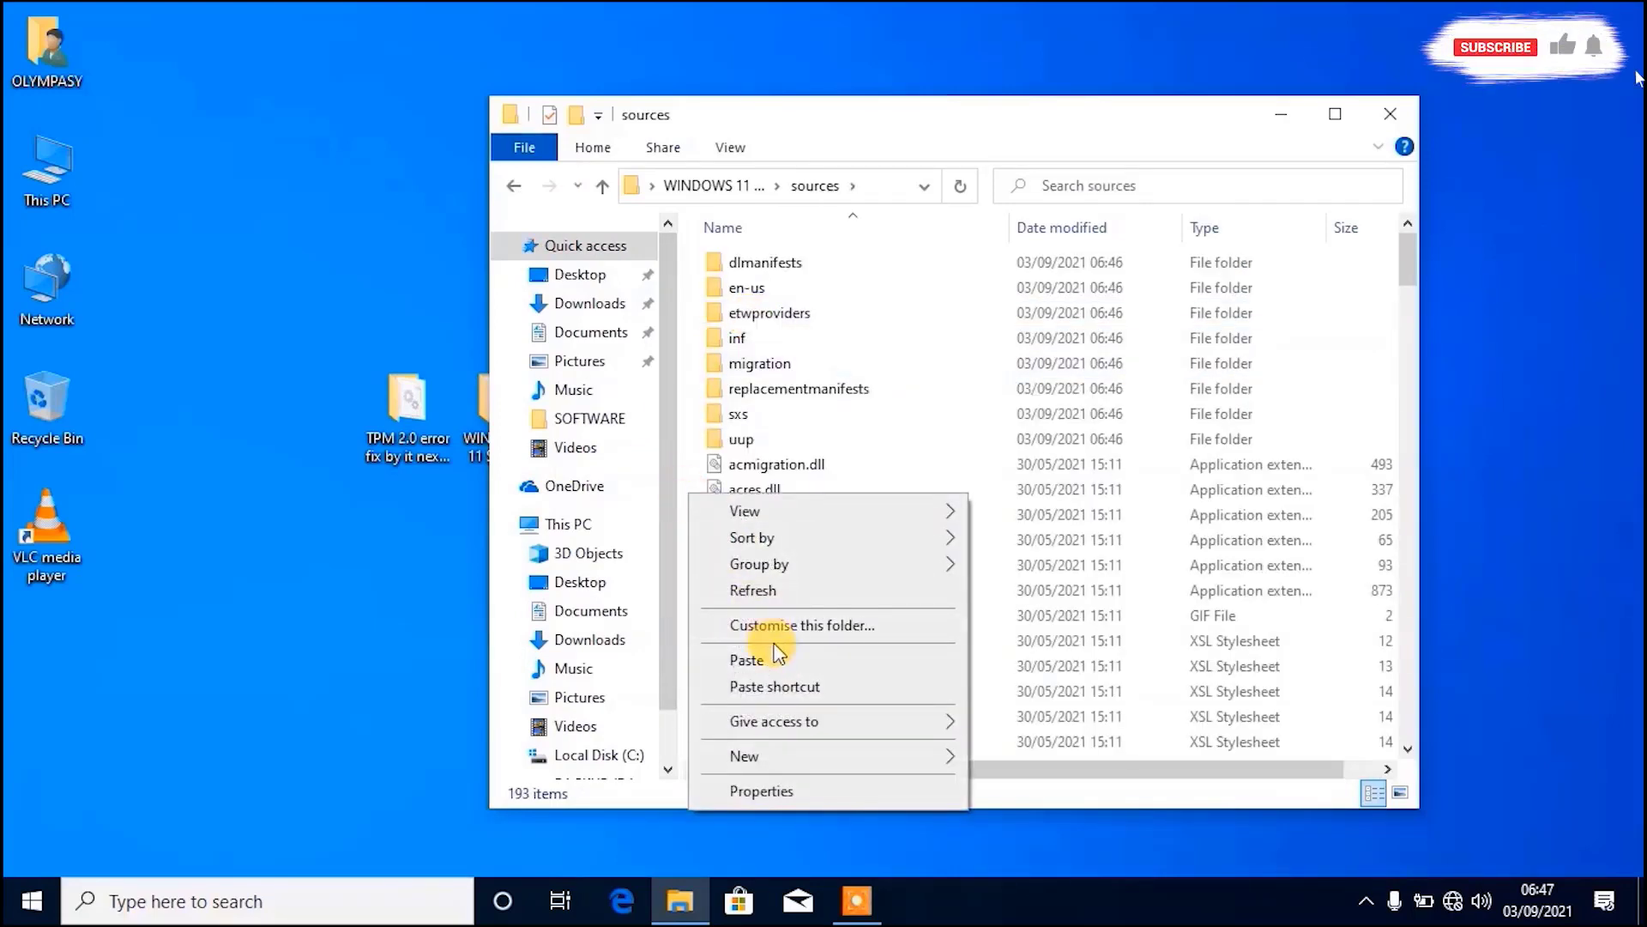
pyautogui.click(775, 662)
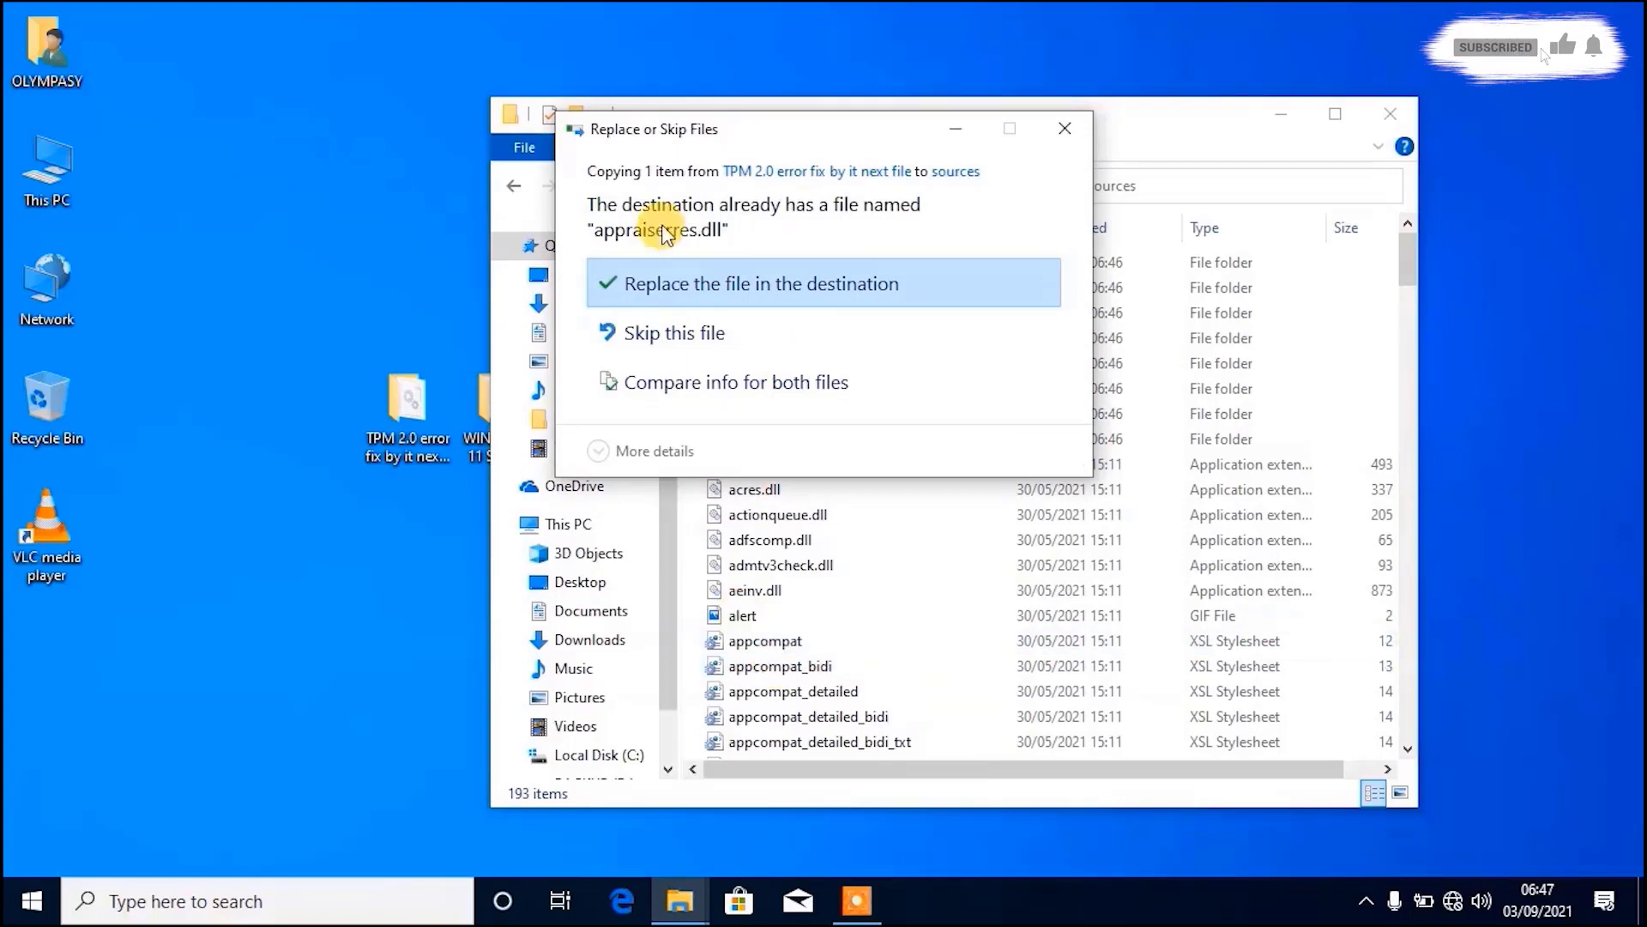
pyautogui.click(704, 280)
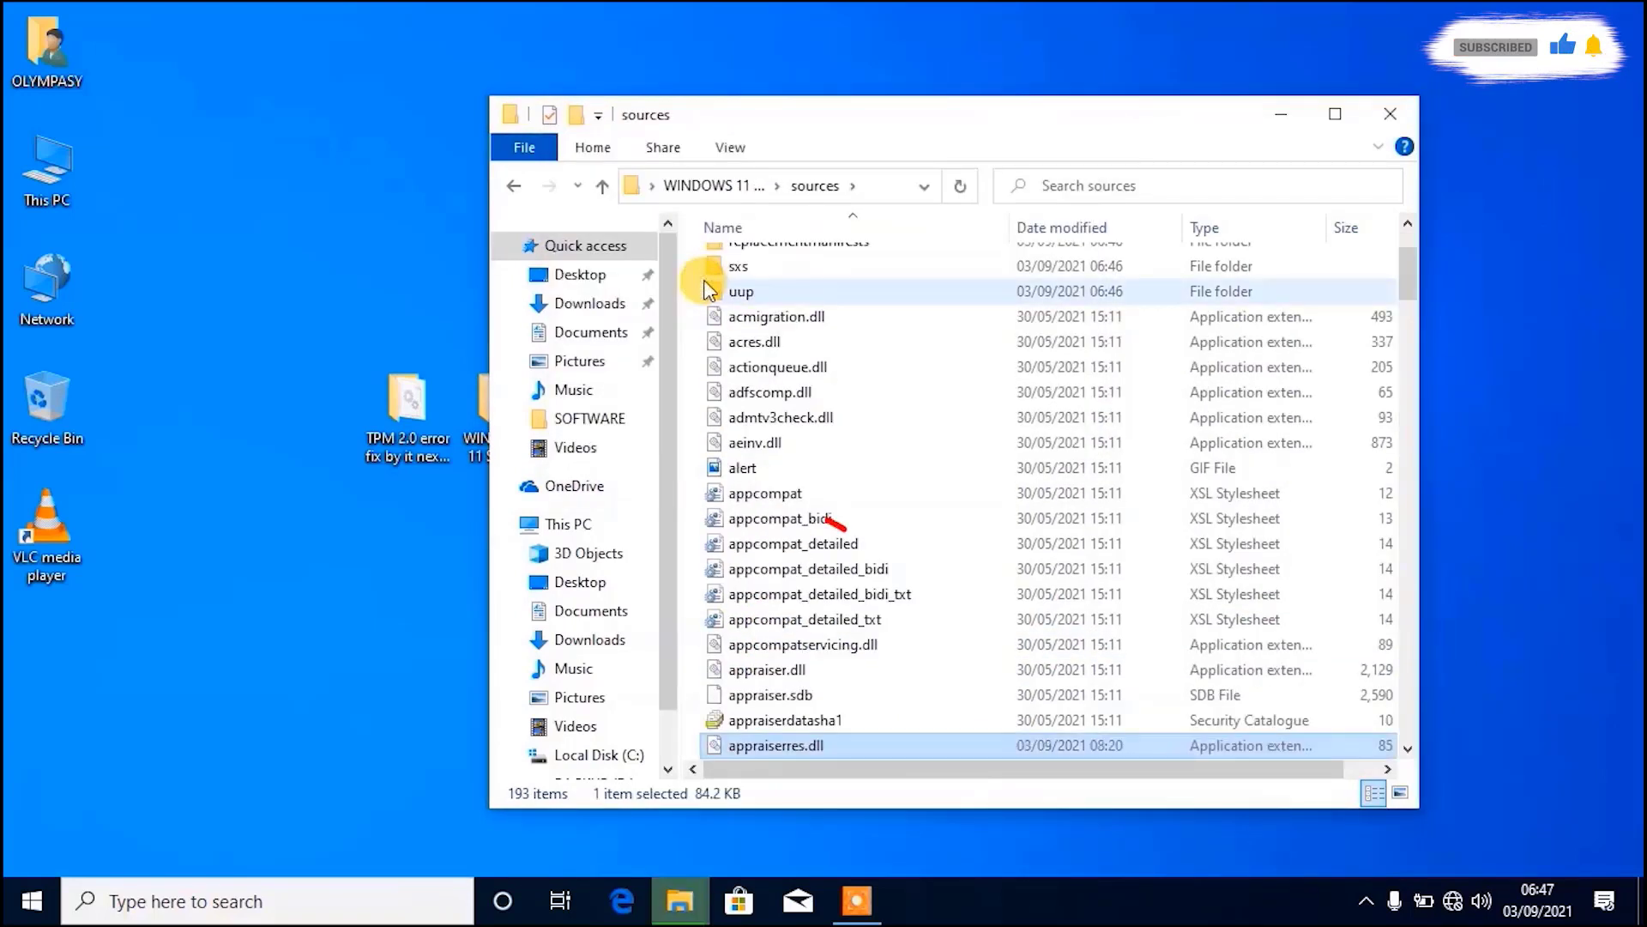
pyautogui.click(1403, 113)
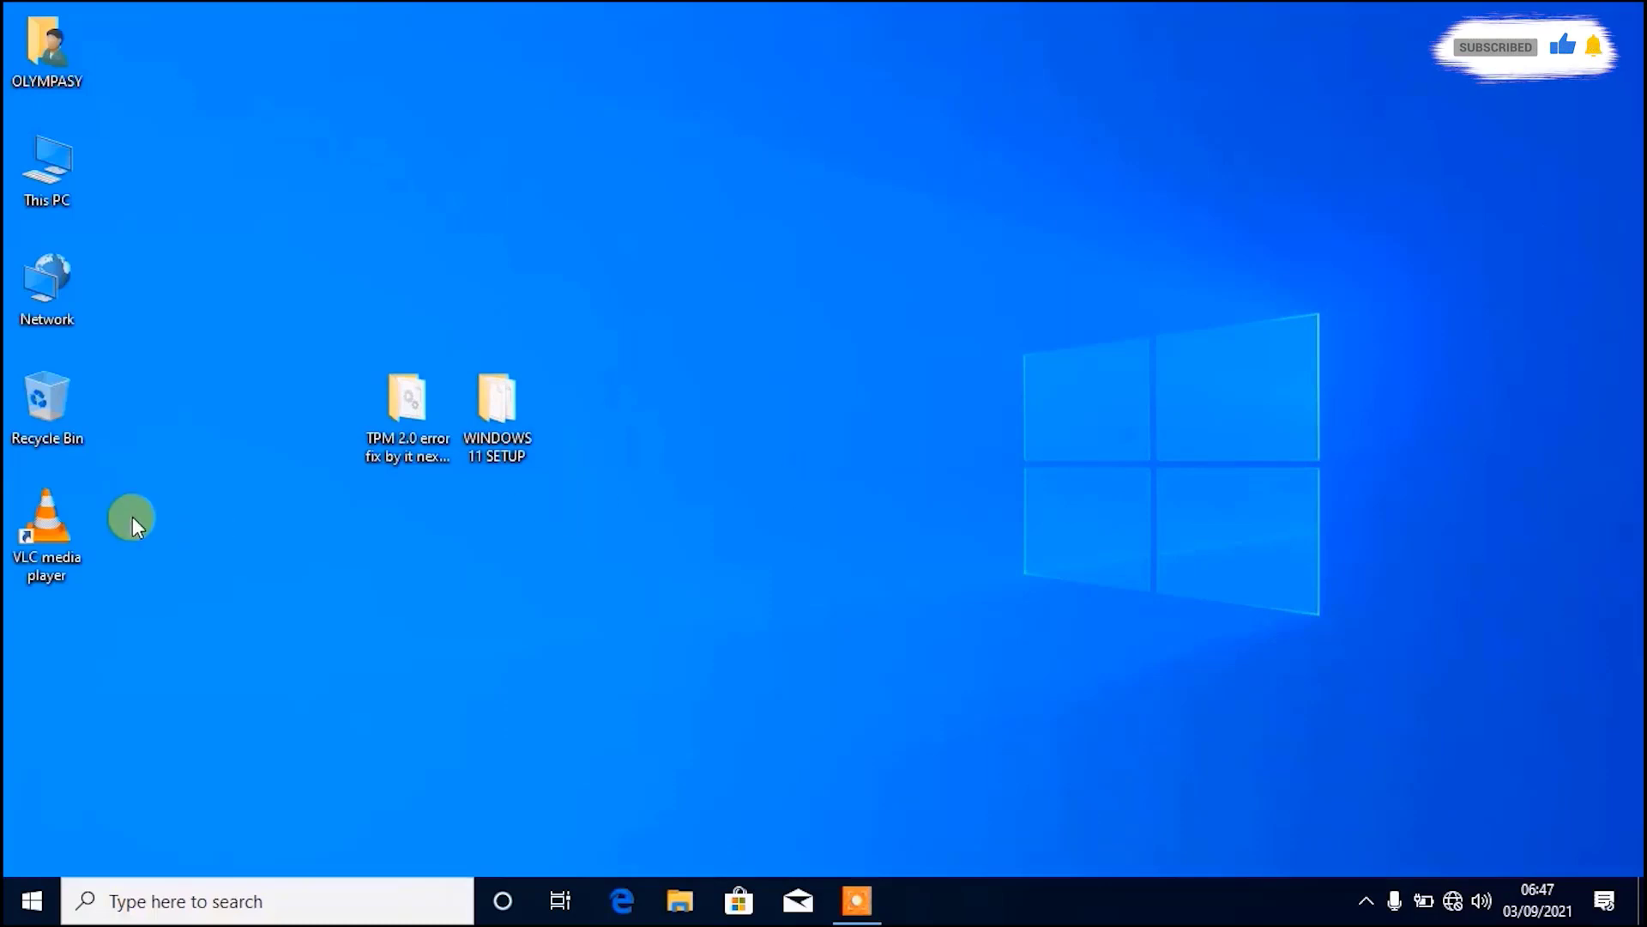
# - Launch setup from the patched WINDOWS 11 SETUP folder and close Explorer
pyautogui.doubleClick(493, 429)
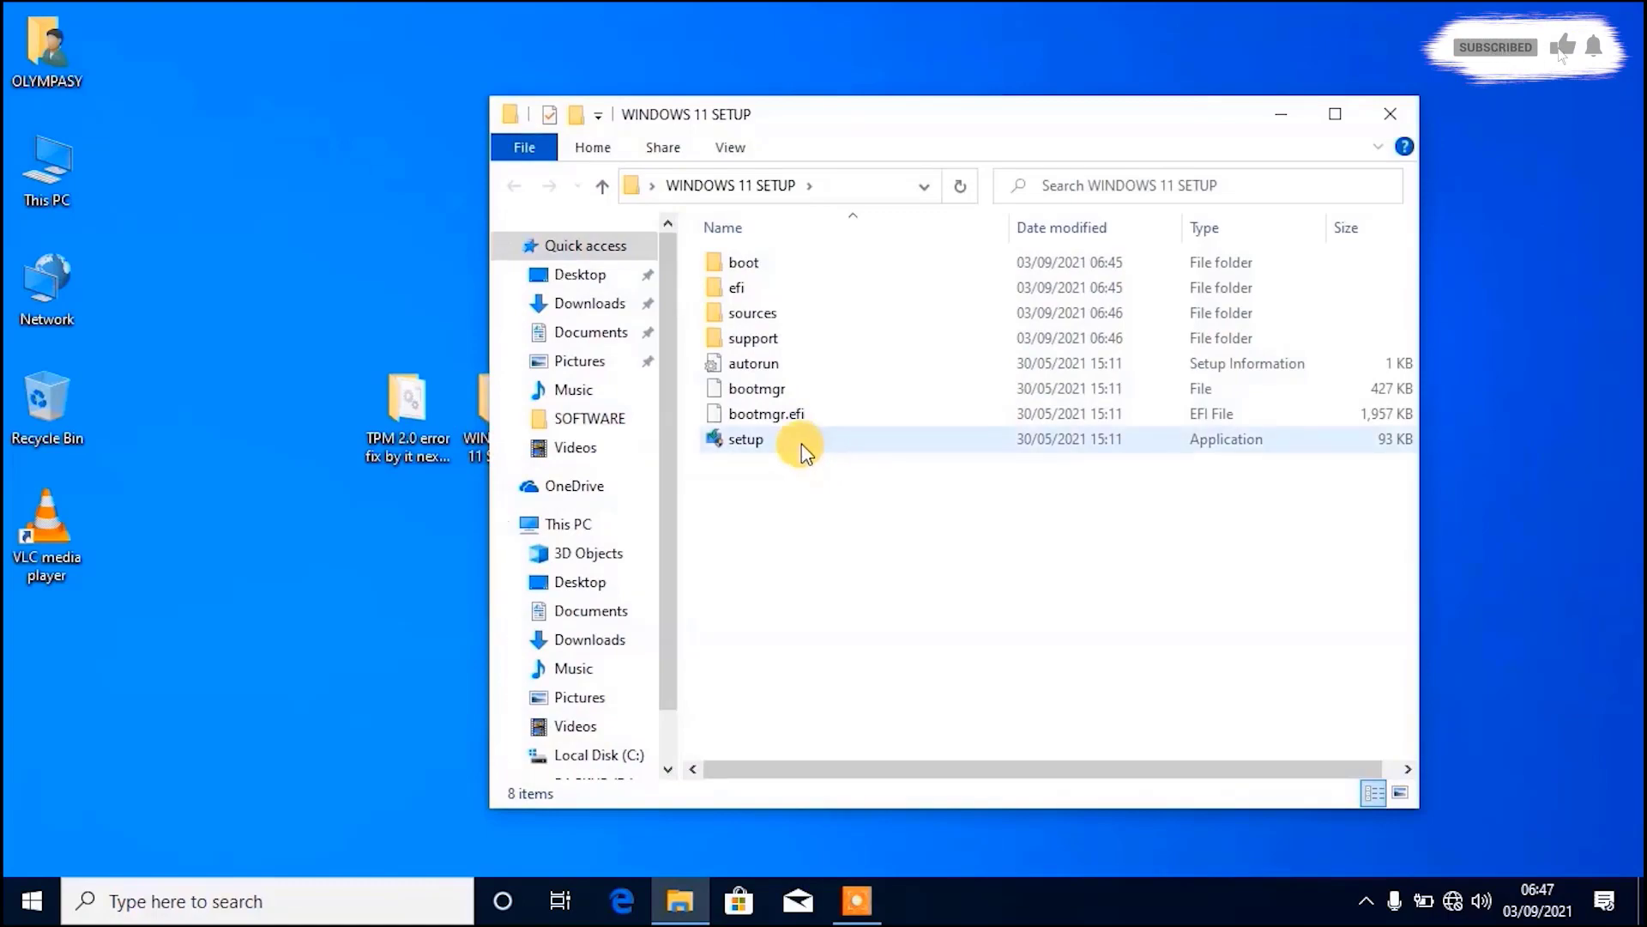
pyautogui.doubleClick(801, 446)
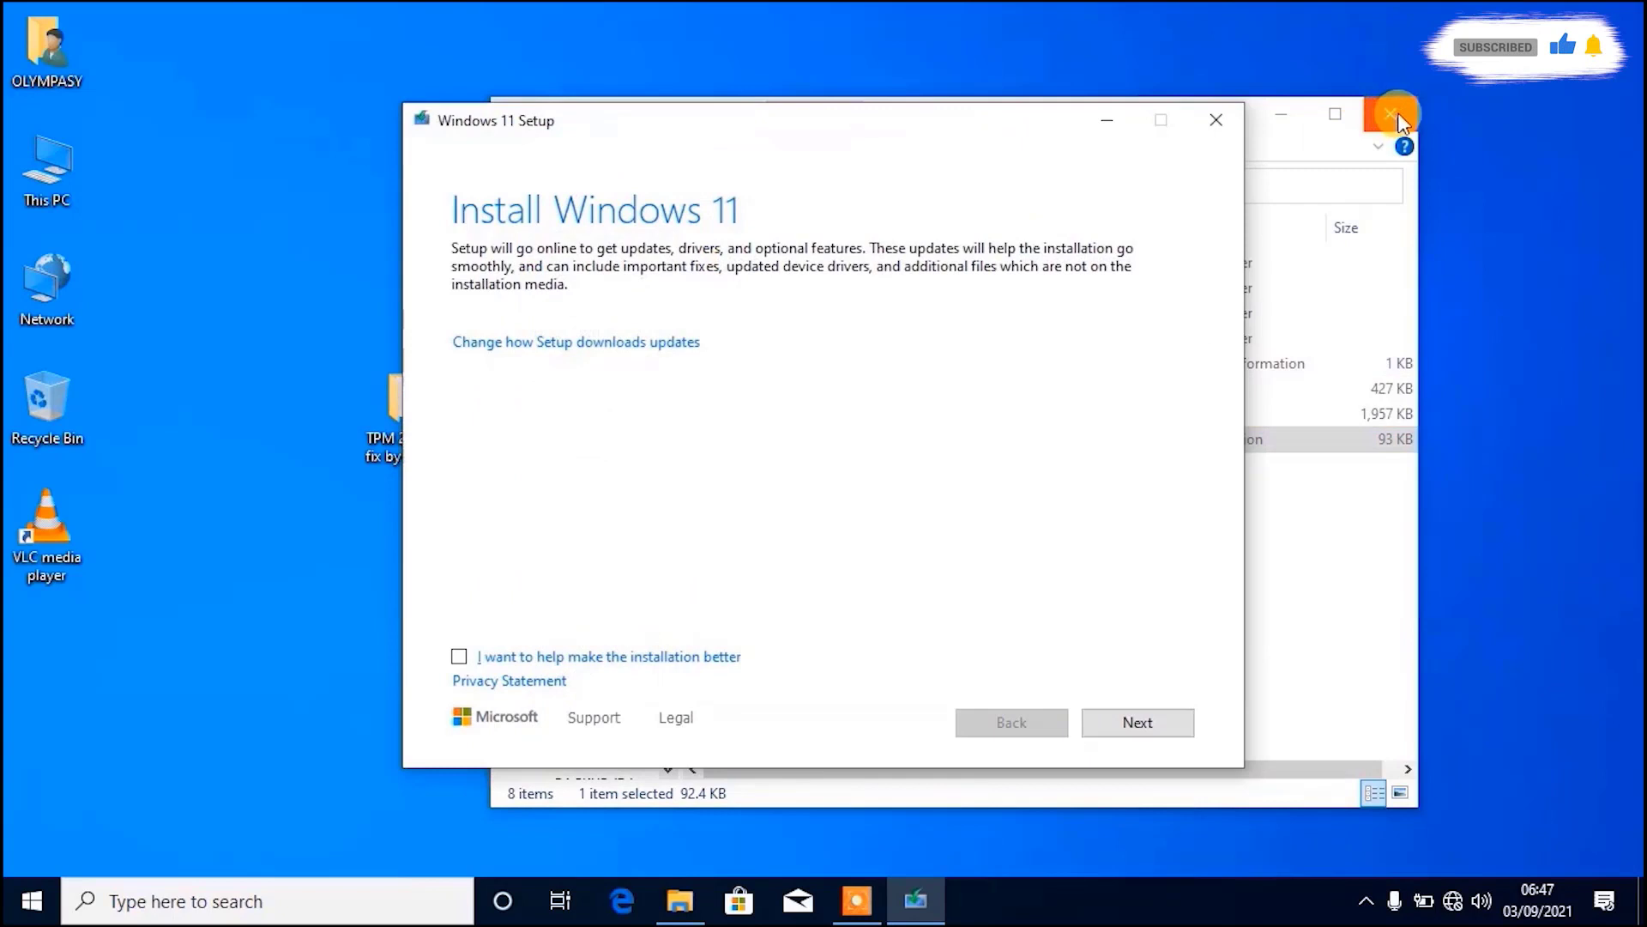
pyautogui.click(1390, 113)
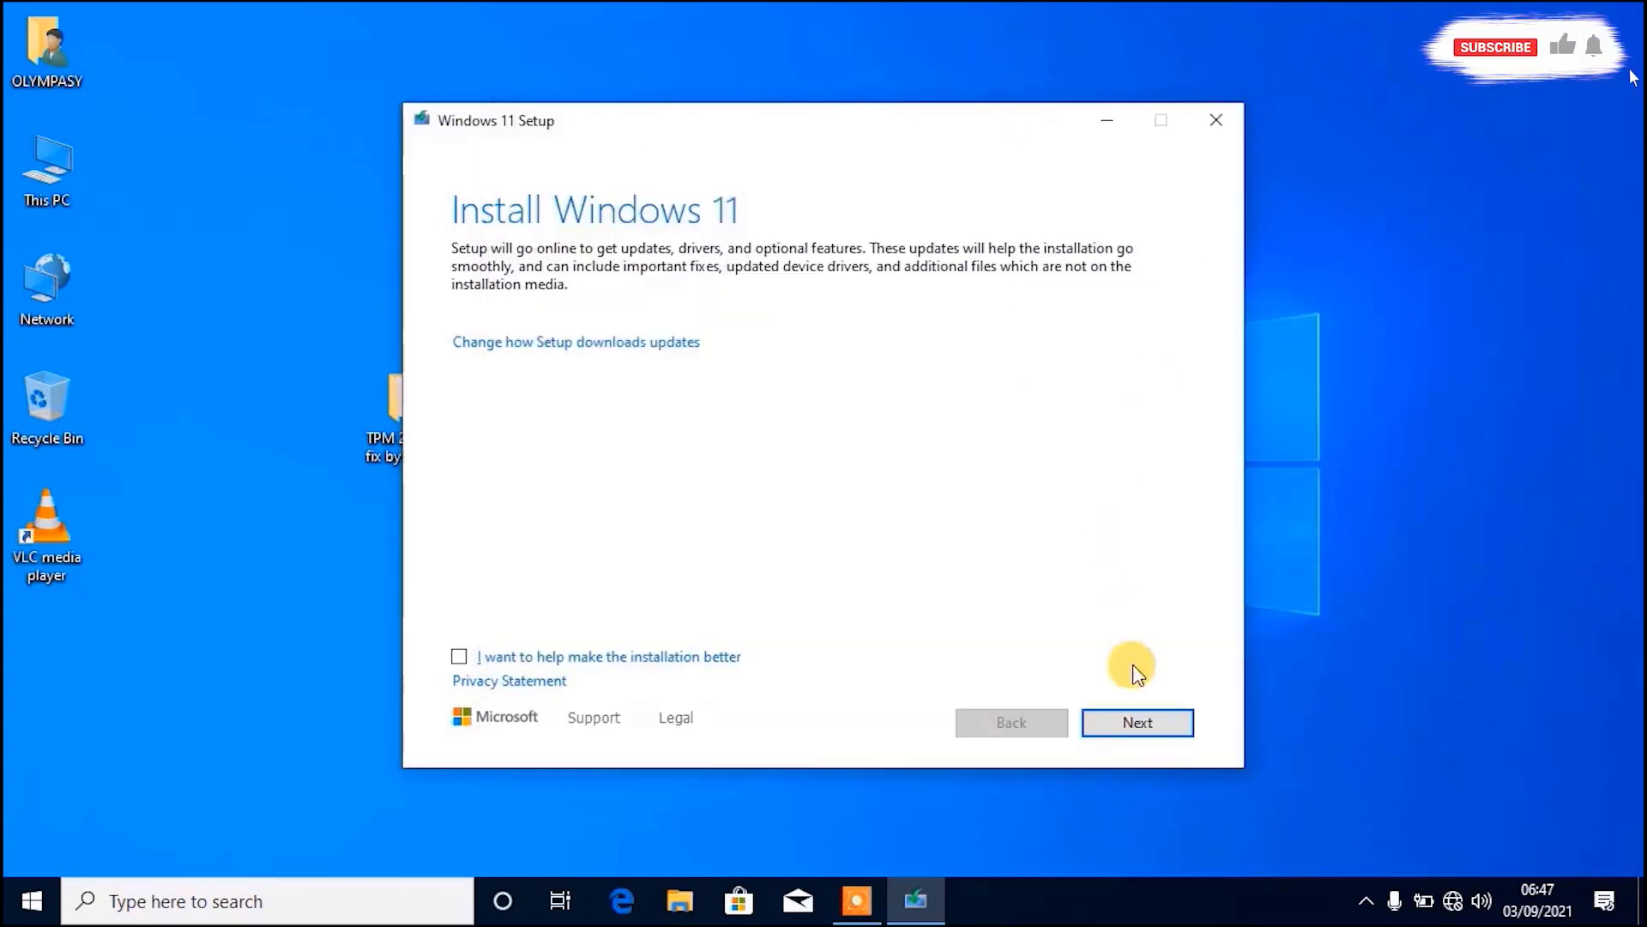
# - Continue past the Install Windows 11 page and accept the license terms
pyautogui.click(1127, 723)
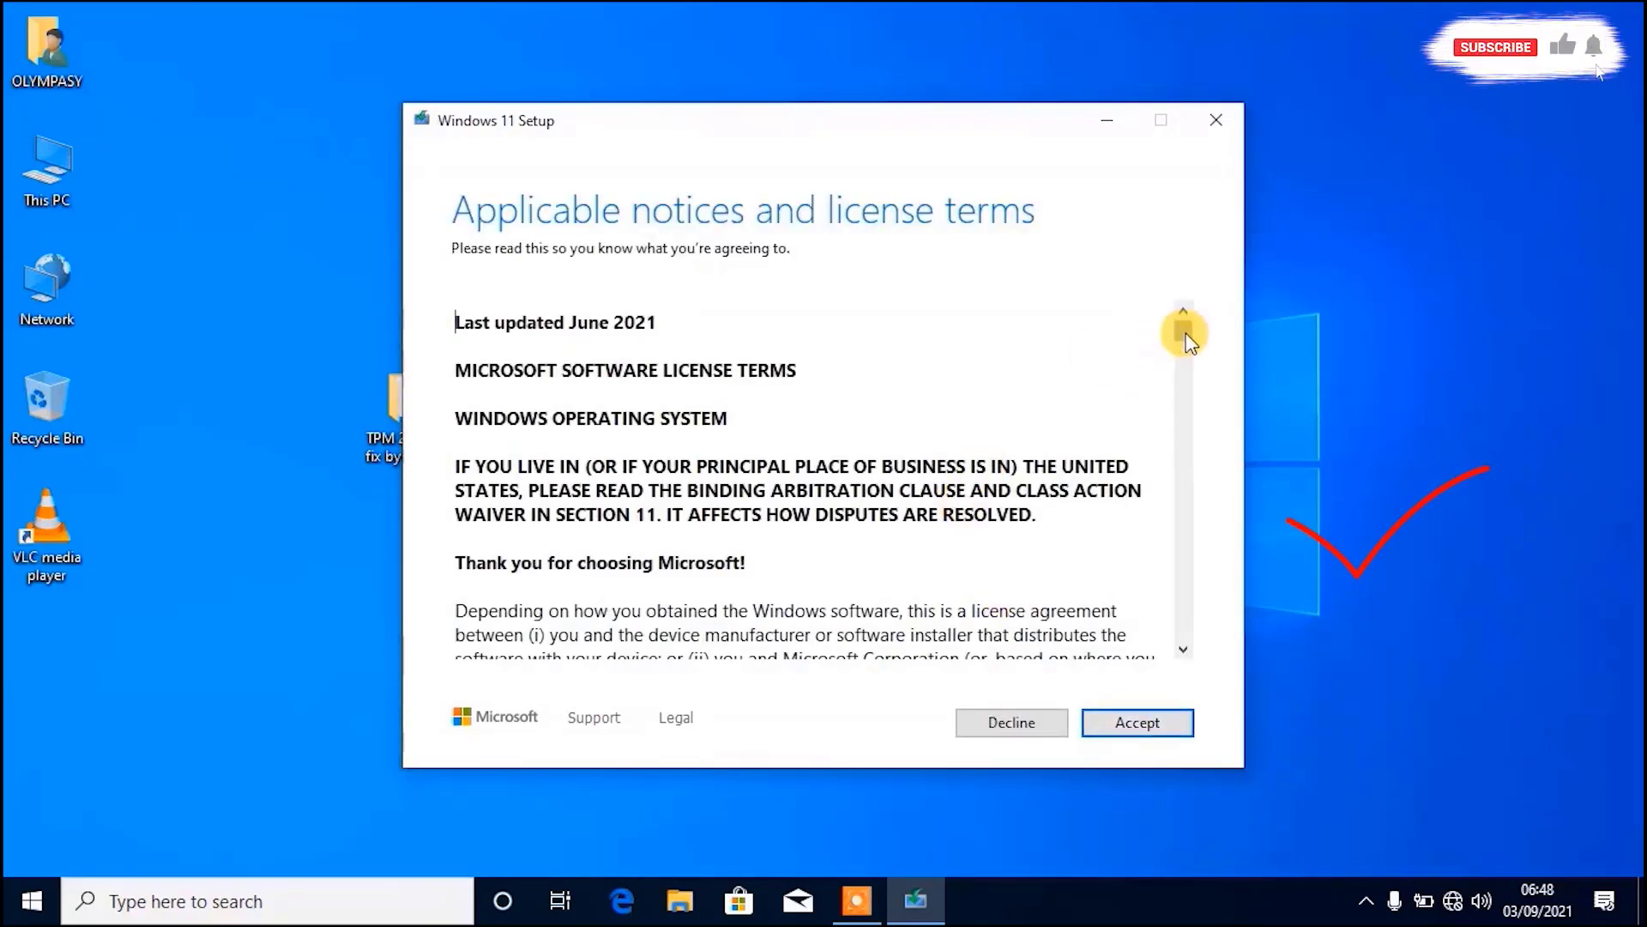
pyautogui.moveTo(1187, 332); pyautogui.dragTo(1213, 512)
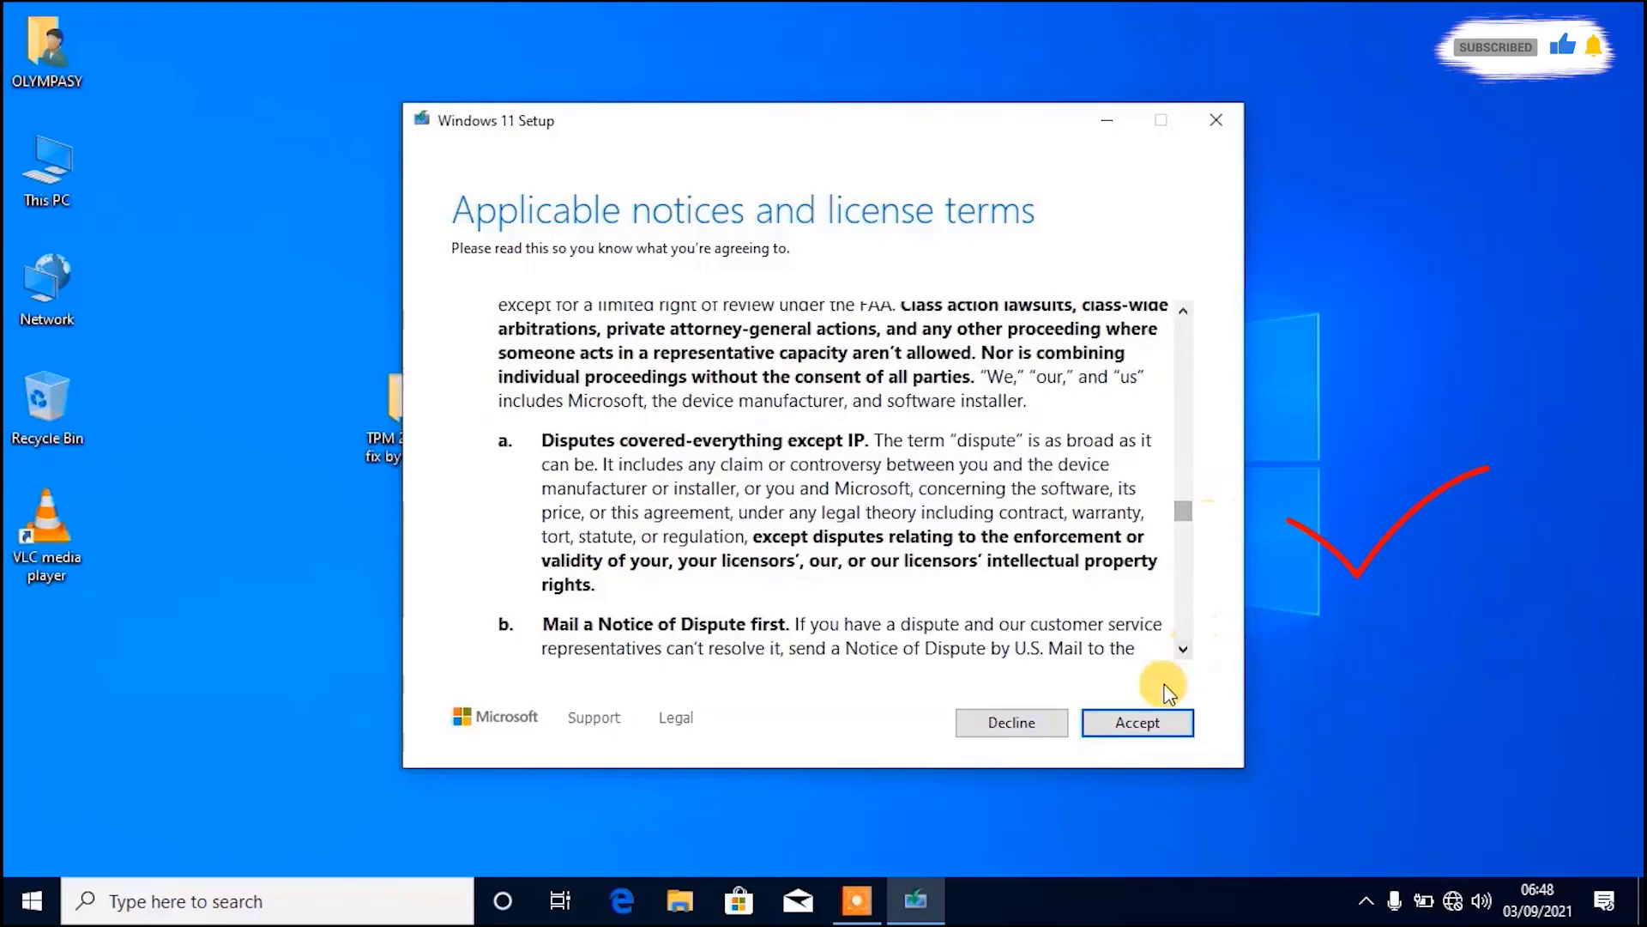
pyautogui.click(1141, 723)
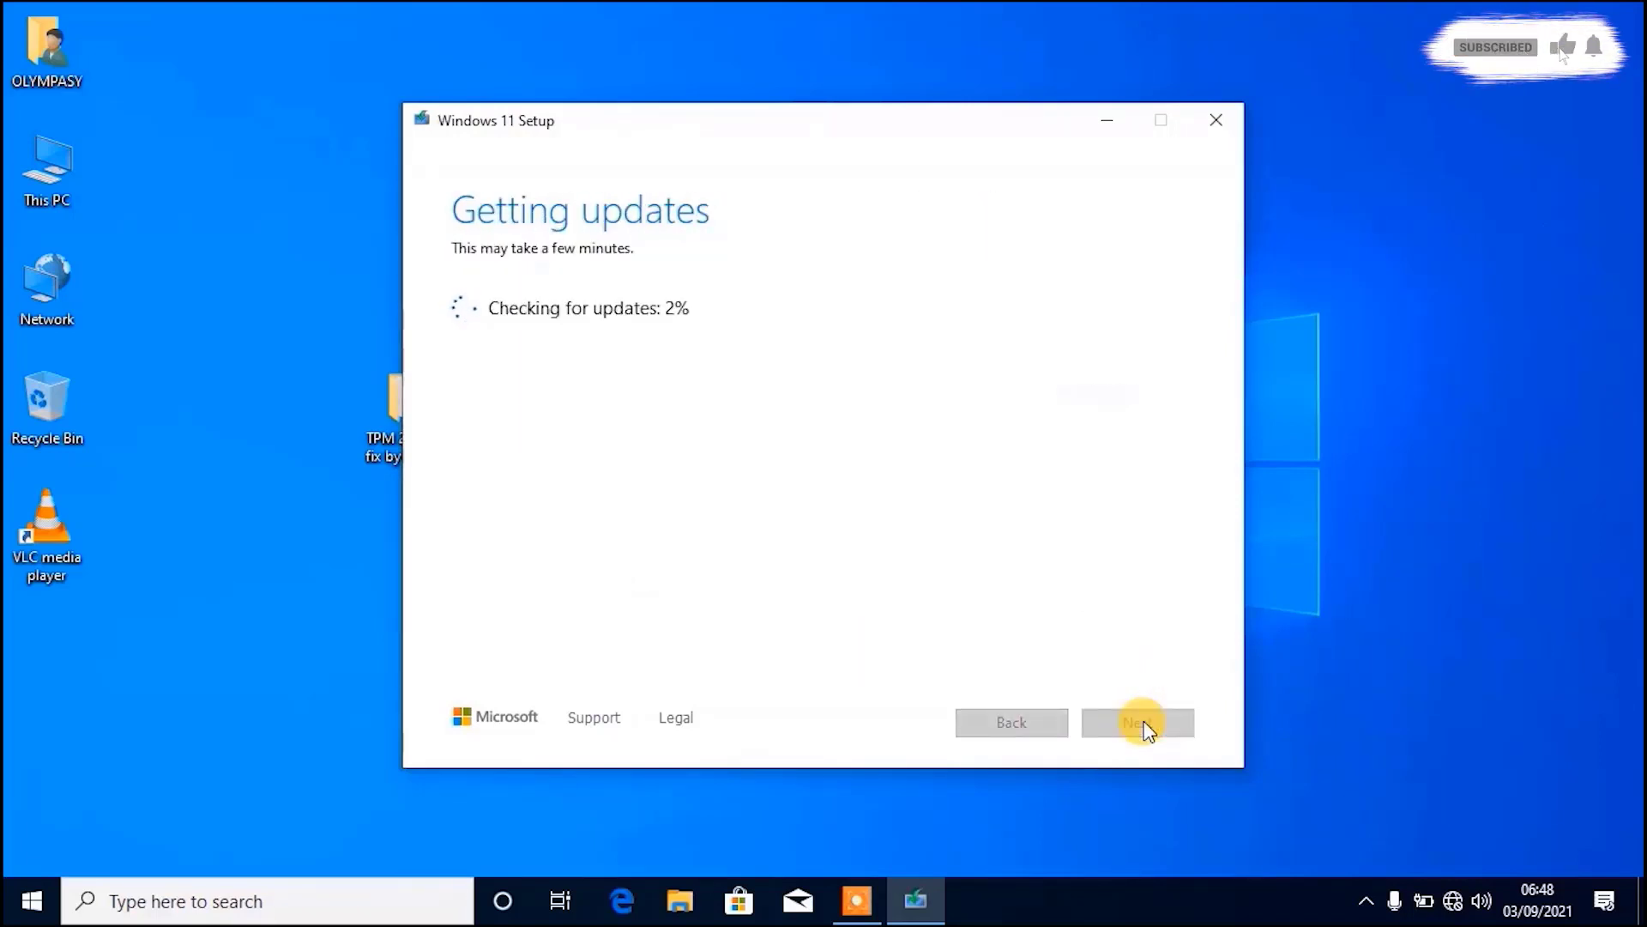
# - Dismiss the display-language notice and choose to keep personal files and apps for the Windows 11 Pro install
pyautogui.moveTo(764, 138); pyautogui.dragTo(946, 140)
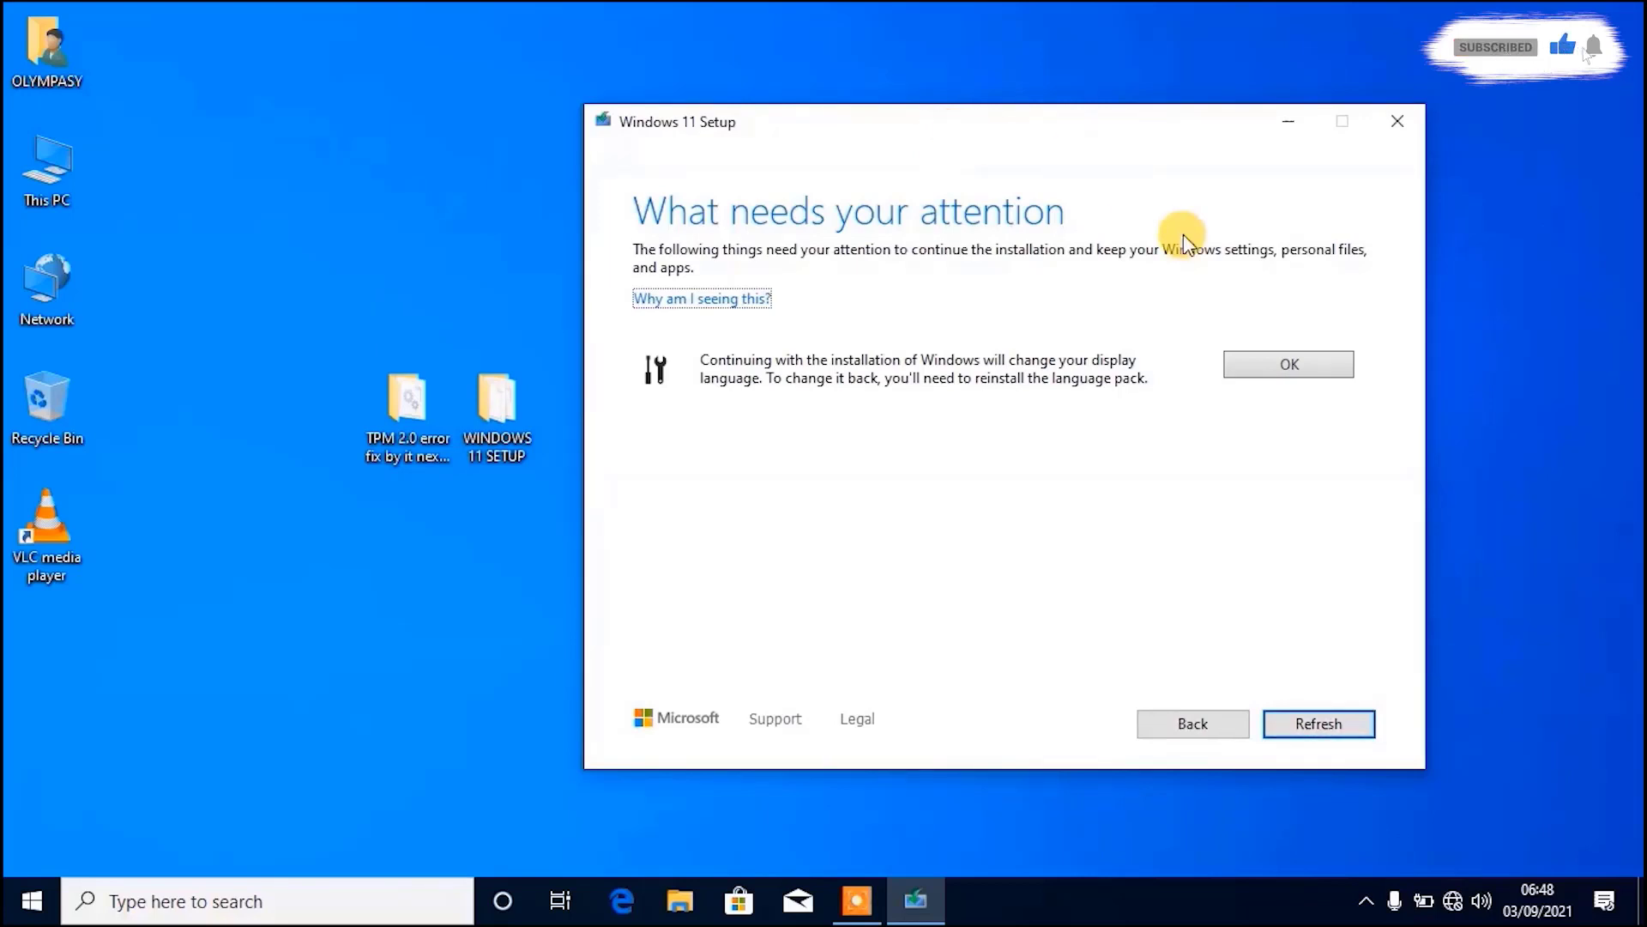
pyautogui.click(1297, 364)
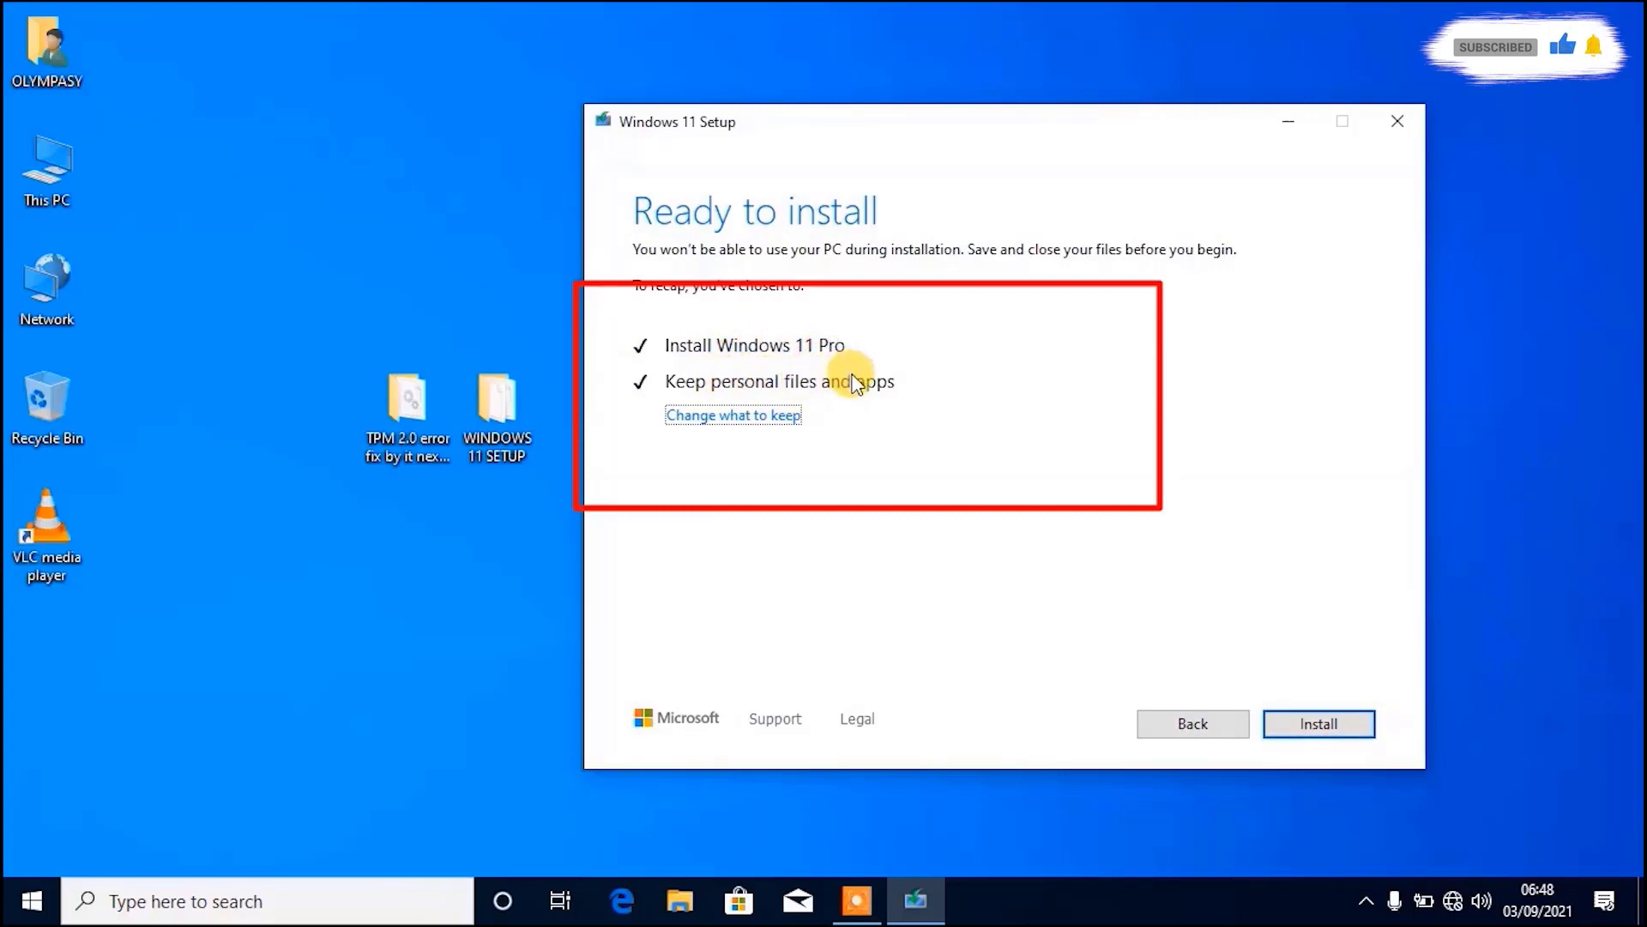
pyautogui.click(774, 416)
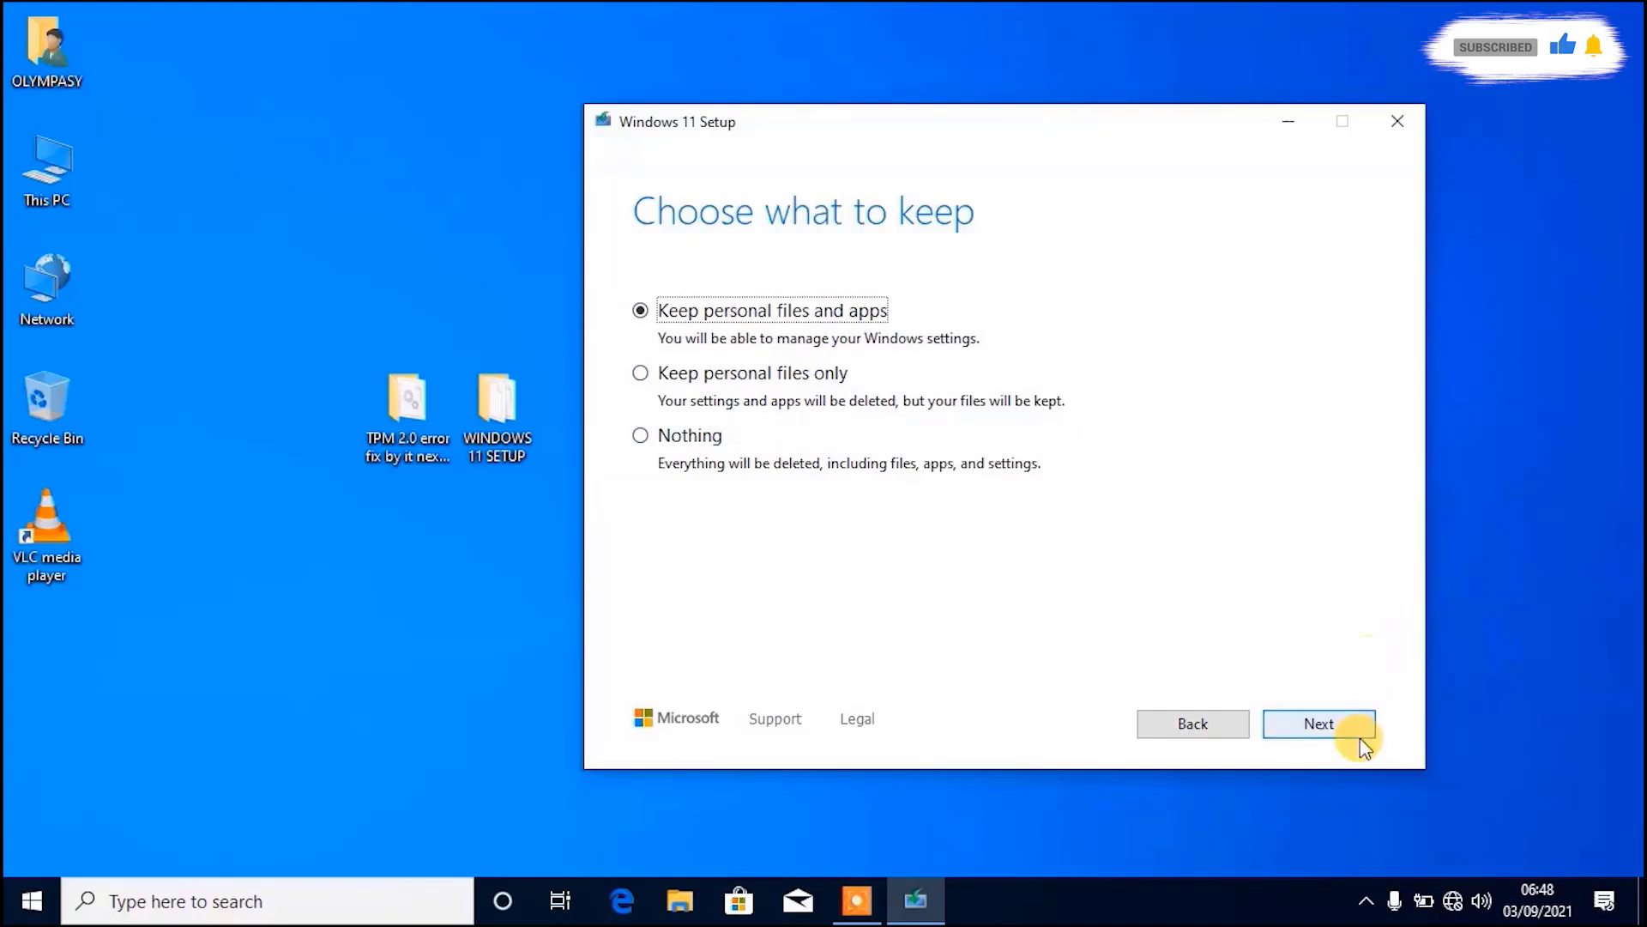
pyautogui.click(1328, 724)
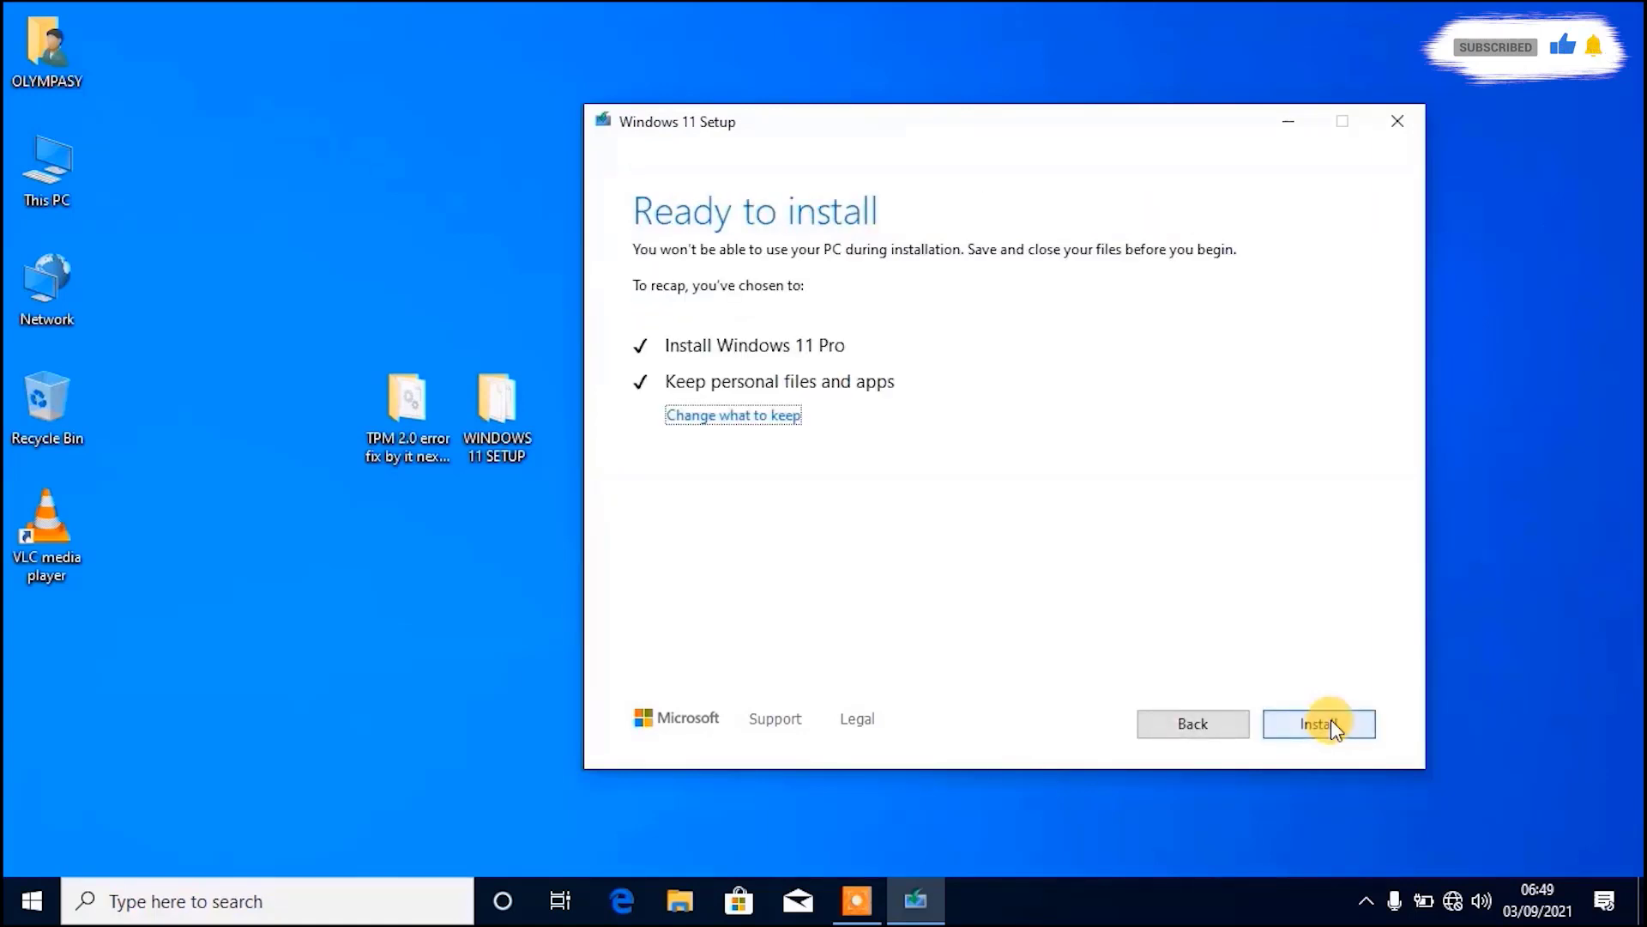
# - Start the Windows 11 Pro installation from the Ready to install page
pyautogui.click(1321, 724)
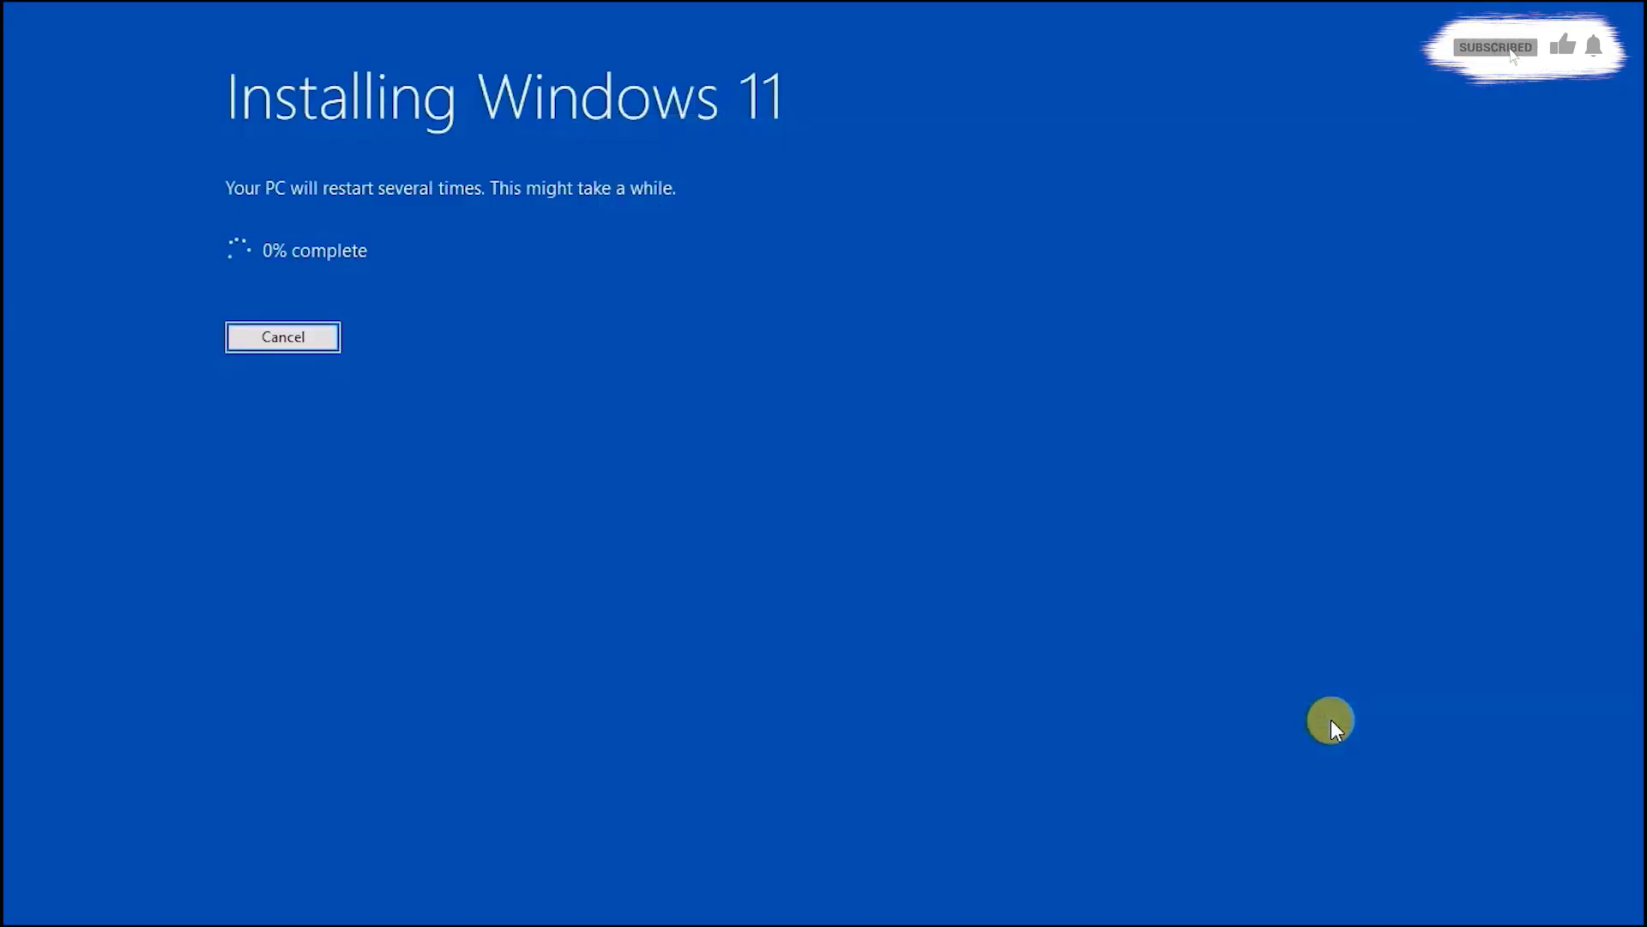